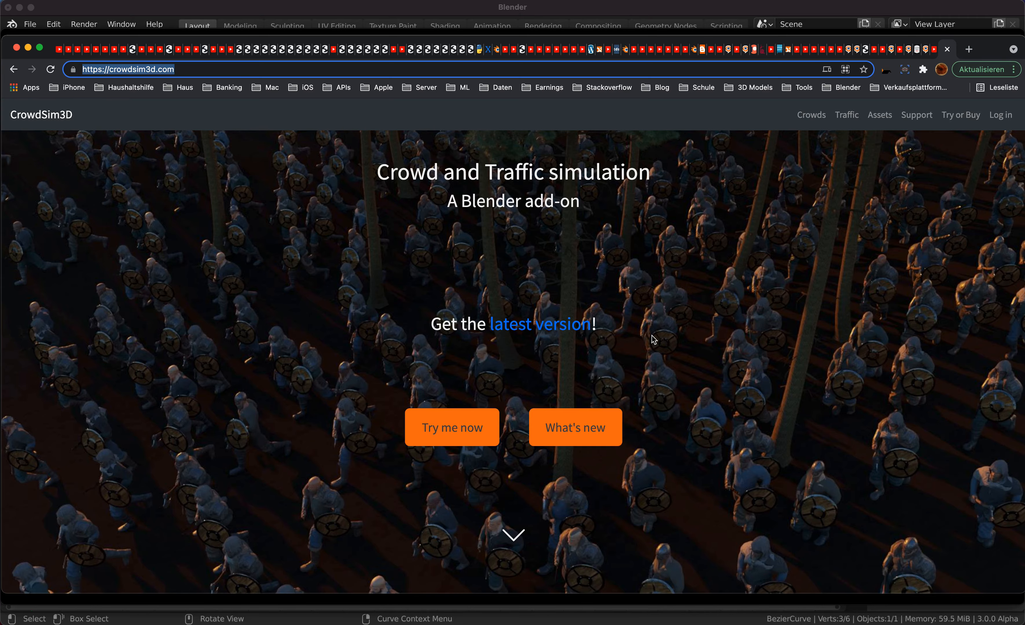
# Look through the CrowdSim3D home page, including the traffic, free version and assets sections.
pyautogui.scroll(-10, 652, 339)
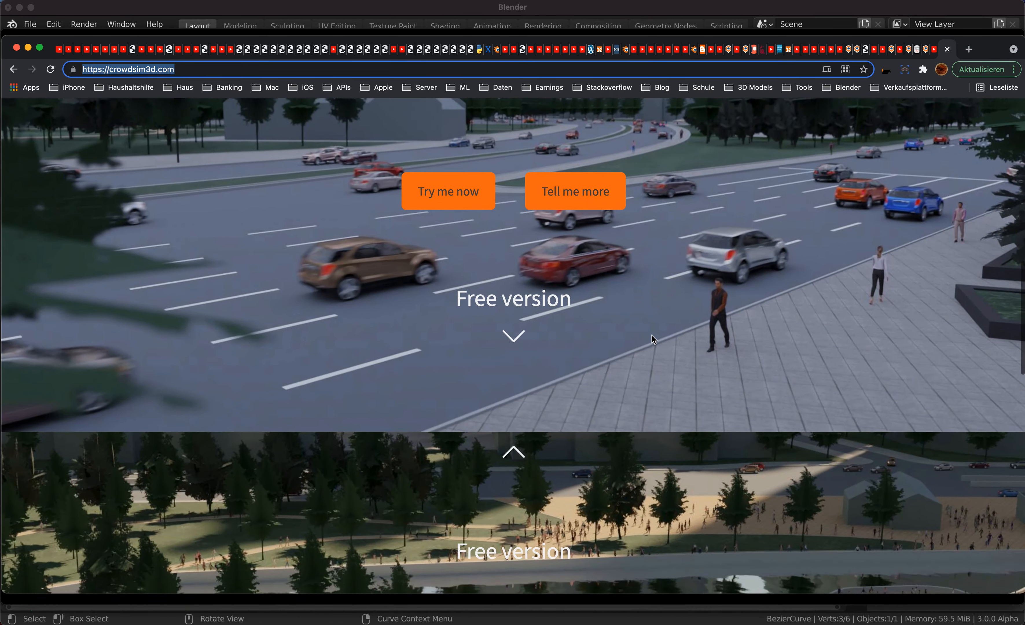
pyautogui.scroll(-15, 652, 339)
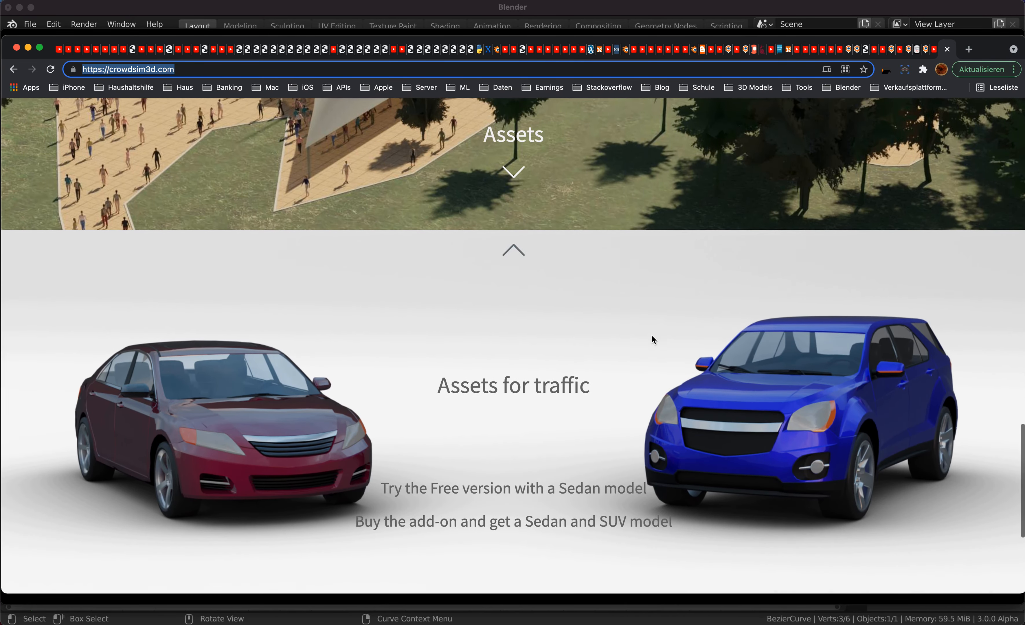
pyautogui.scroll(-5, 653, 340)
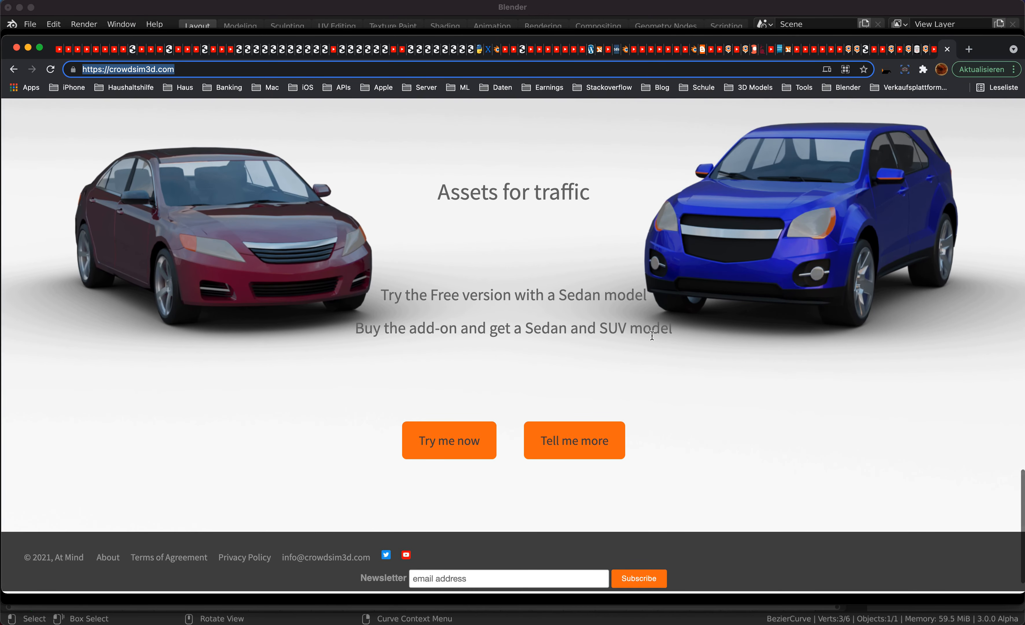
pyautogui.scroll(8, 652, 335)
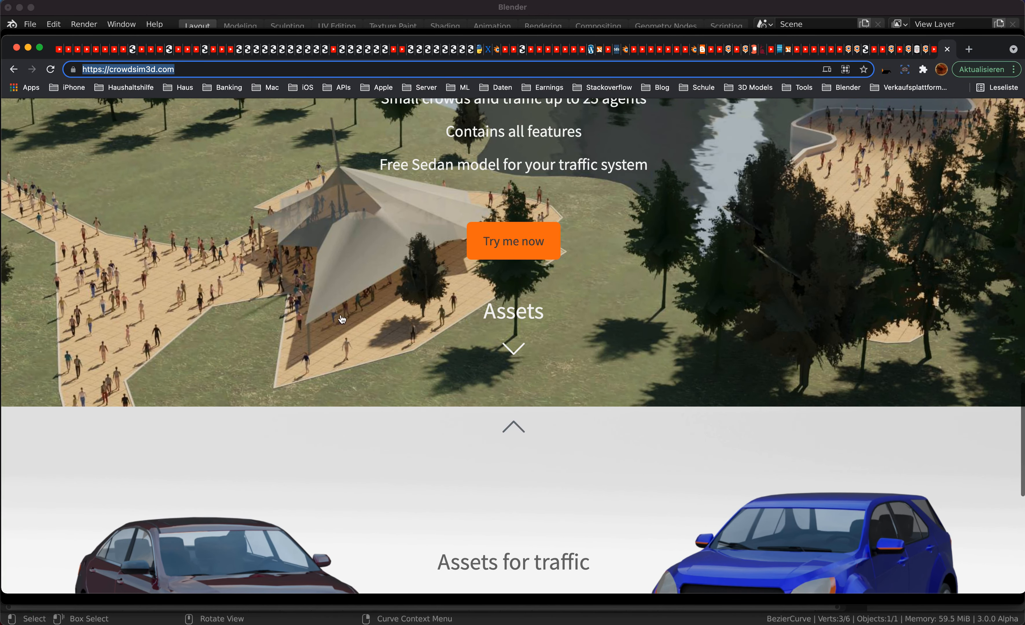
pyautogui.scroll(8, 500, 281)
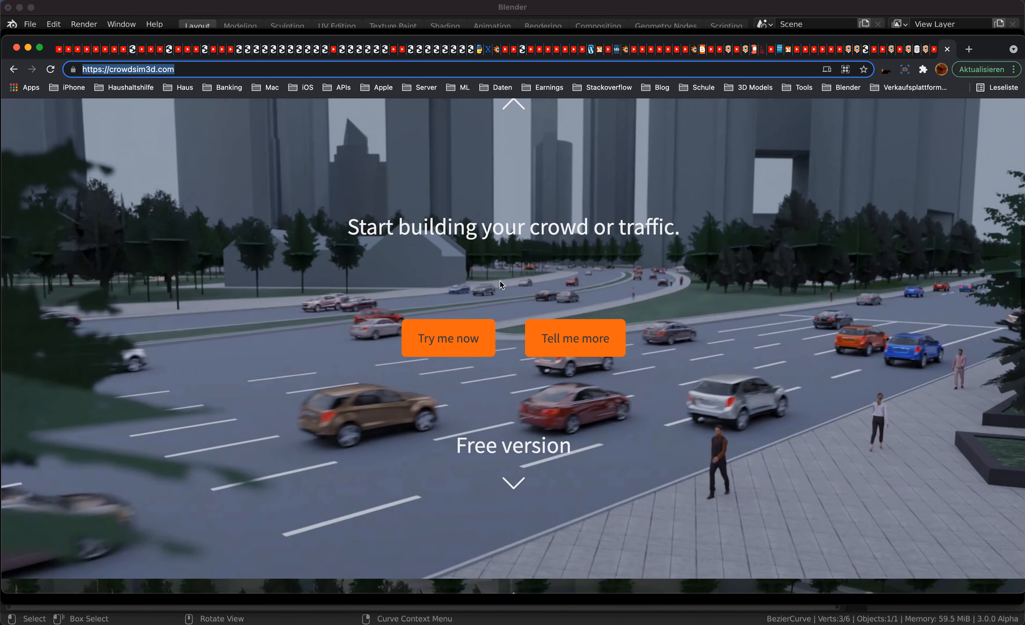
pyautogui.scroll(3, 500, 281)
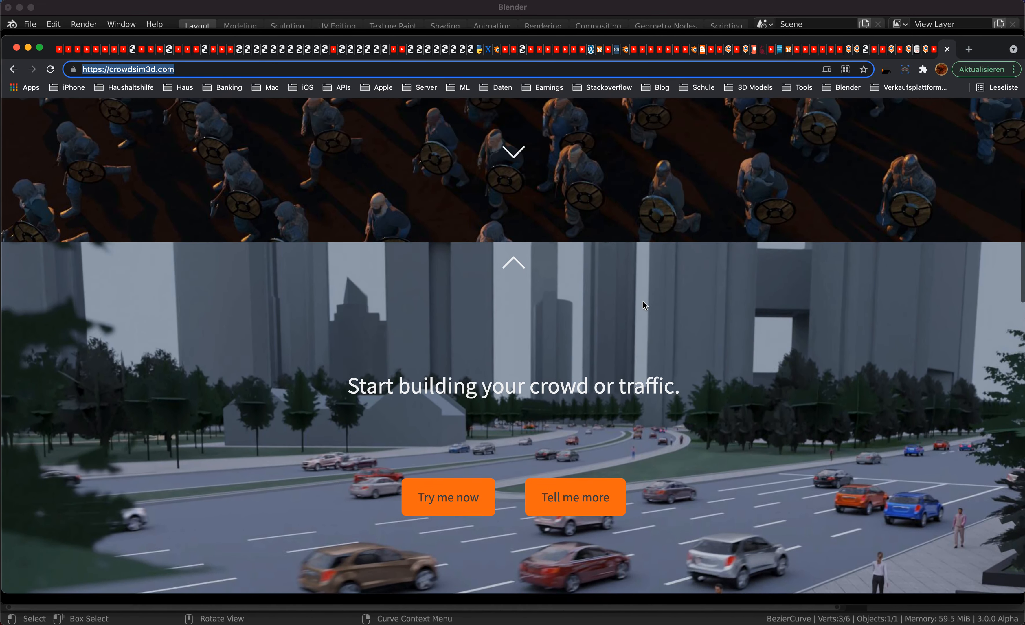
pyautogui.scroll(4, 591, 271)
pyautogui.scroll(-5, 636, 261)
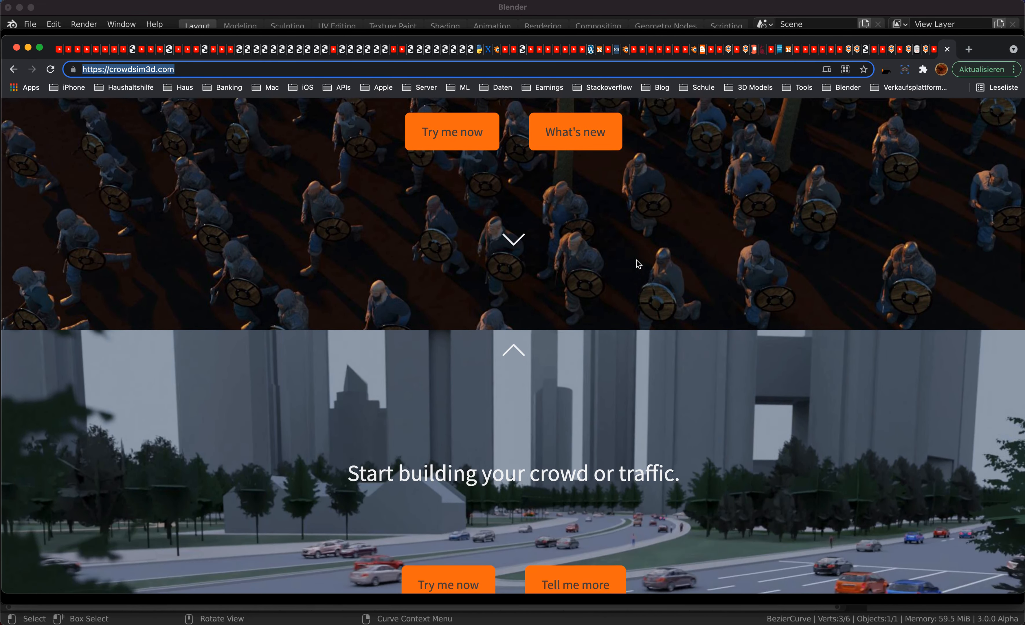
# Switch to Blender, start a new General file and delete the default cube.
pyautogui.press('super+Tab')
pyautogui.press('super+Tab')
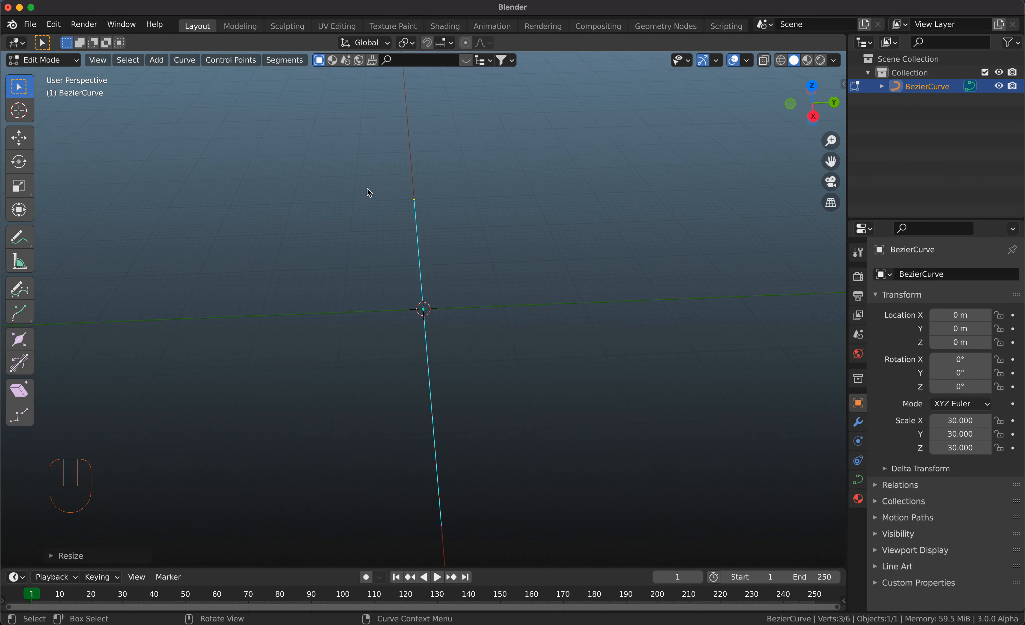
pyautogui.click(31, 24)
pyautogui.moveTo(47, 39)
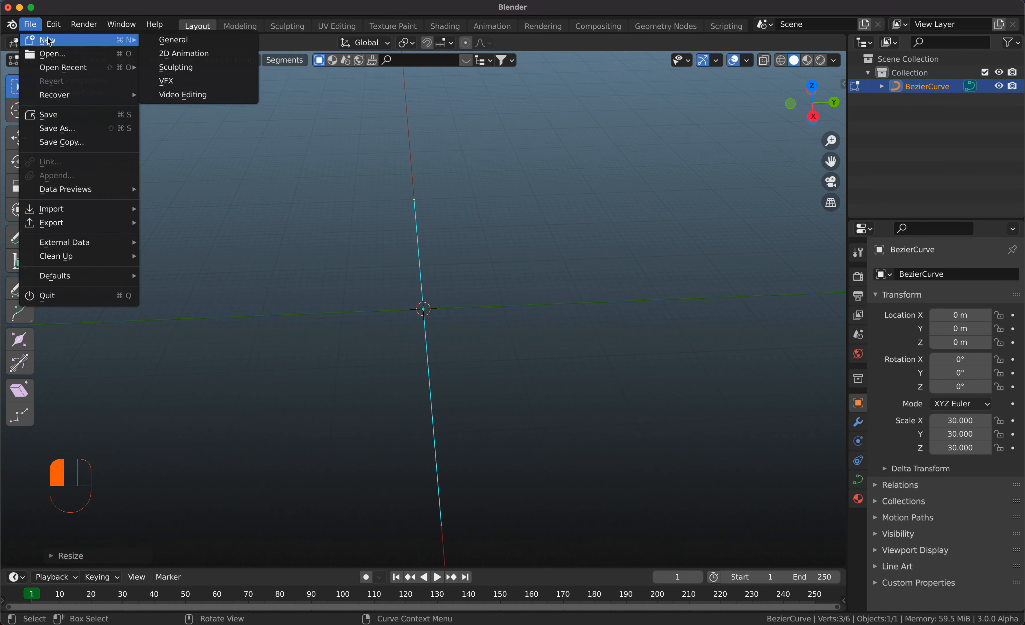
pyautogui.click(163, 46)
pyautogui.click(462, 345)
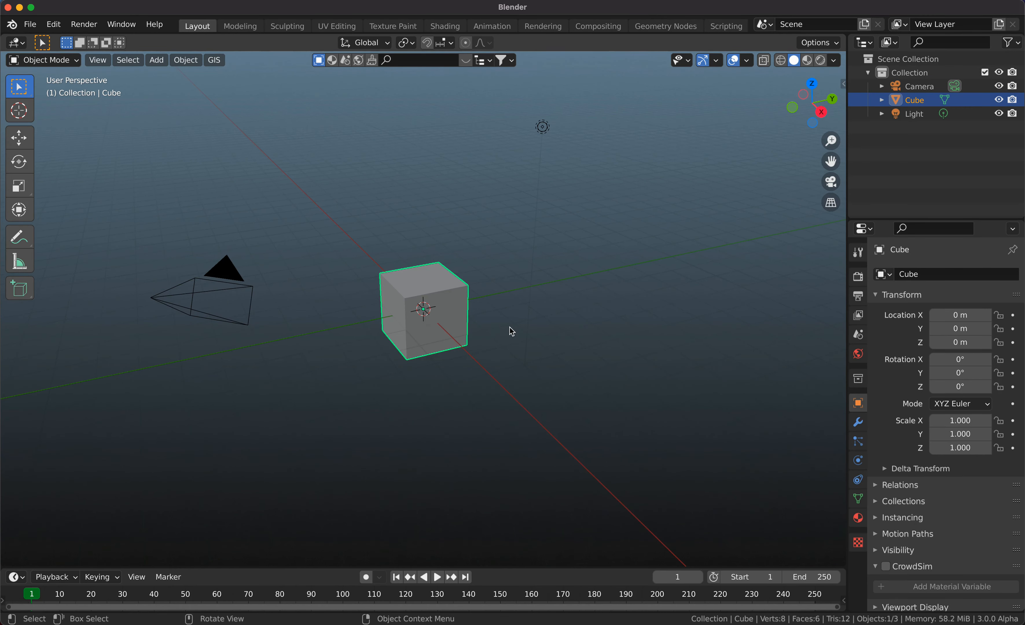
pyautogui.press('Delete')
# Turn on the Screencast Keys display for the 3D viewport.
pyautogui.press('n')
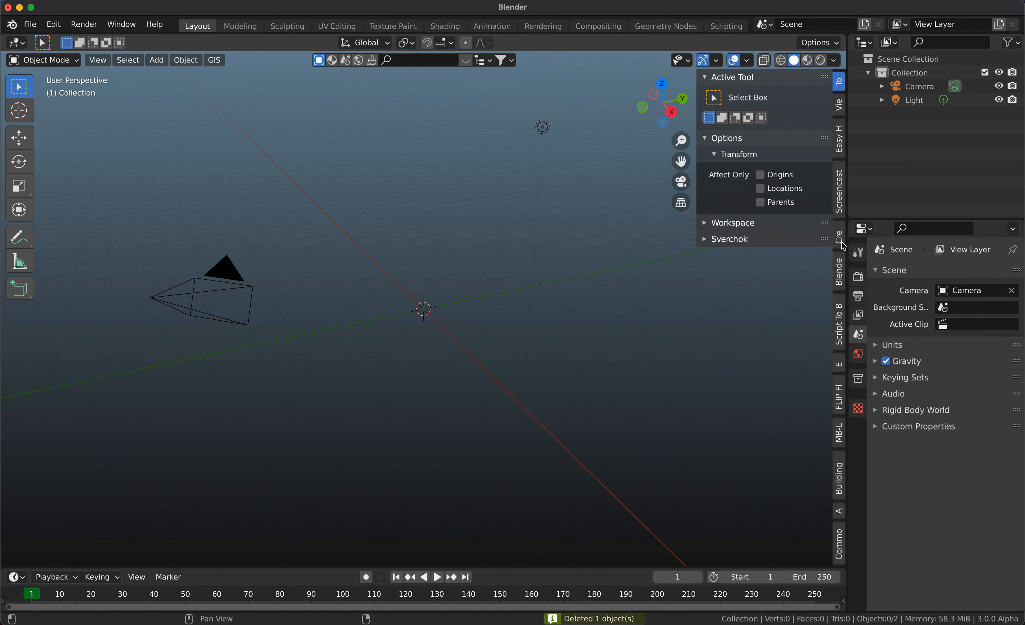
pyautogui.click(840, 195)
pyautogui.click(716, 77)
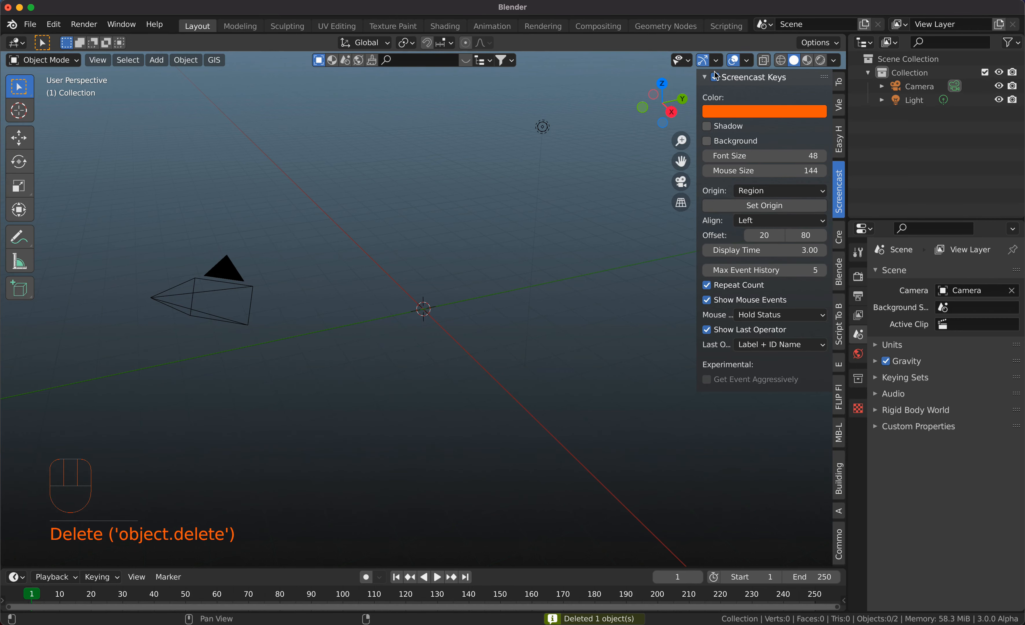
pyautogui.press('n')
# Delete the camera and the light so that the scene is empty.
pyautogui.scroll(5, 438, 333)
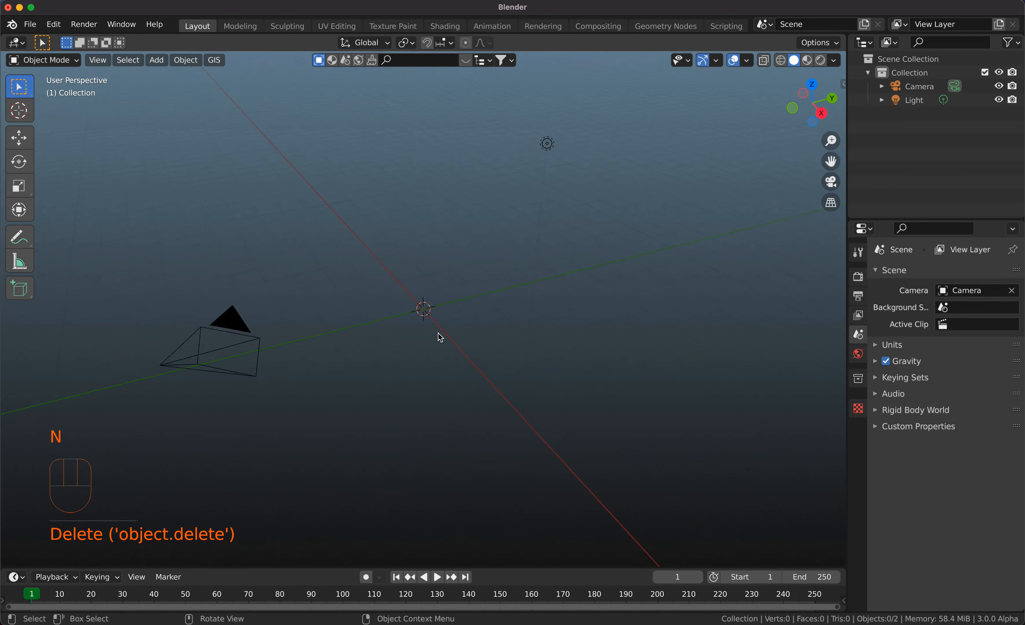
pyautogui.moveTo(184, 154); pyautogui.dragTo(599, 449)
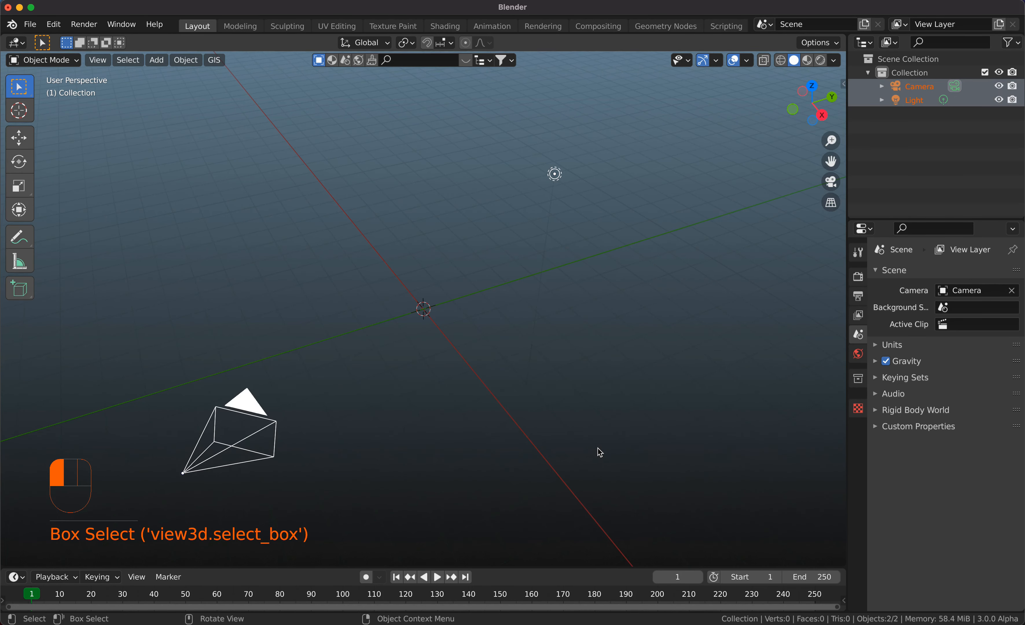
pyautogui.press('x')
pyautogui.click(600, 449)
pyautogui.hscroll(5, 533, 377)
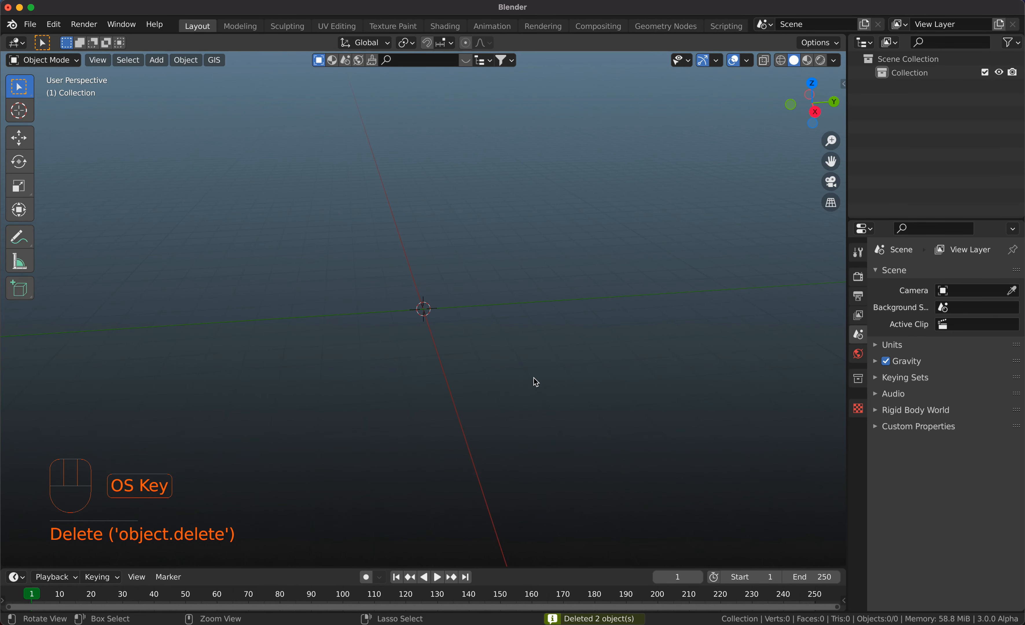
# Search the add-on preferences for "crow" to check whether the CrowdSim3D add-on is enabled, and close the preferences.
pyautogui.press('super+comma')
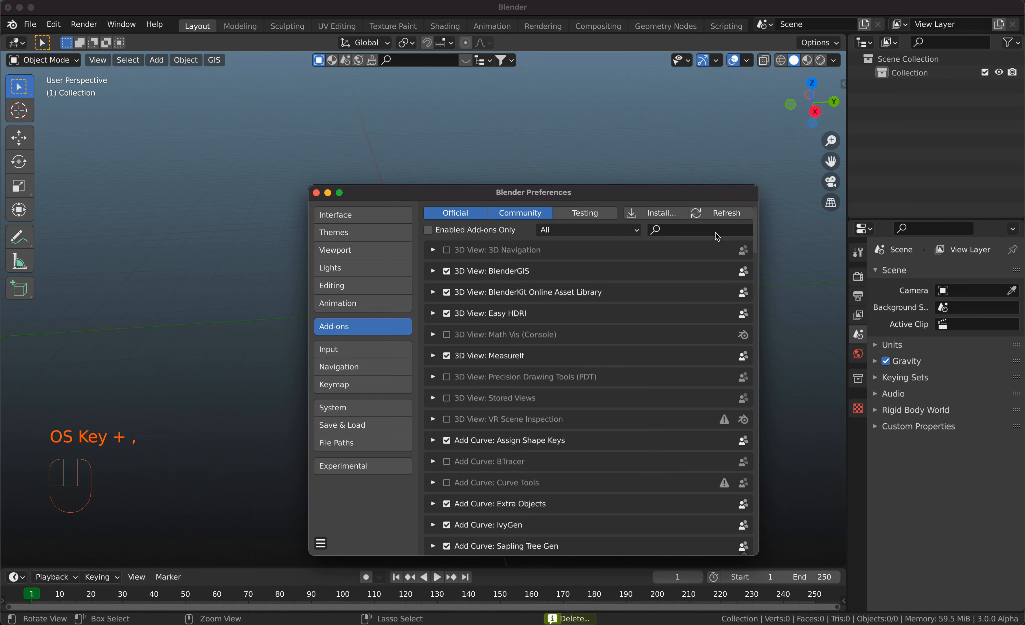
pyautogui.click(710, 231)
pyautogui.write('crow')
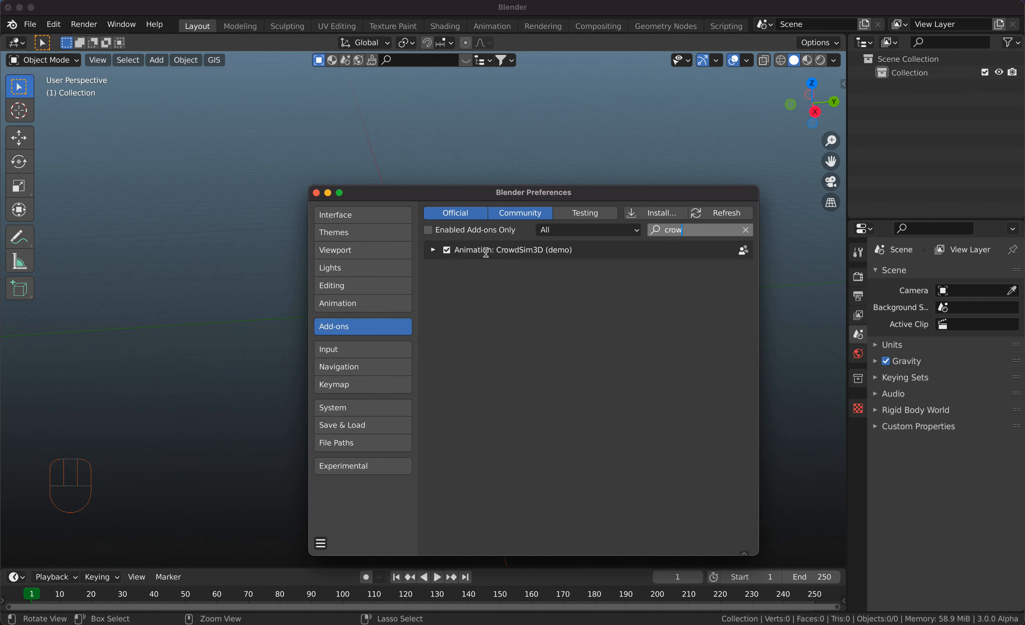
pyautogui.press('Return')
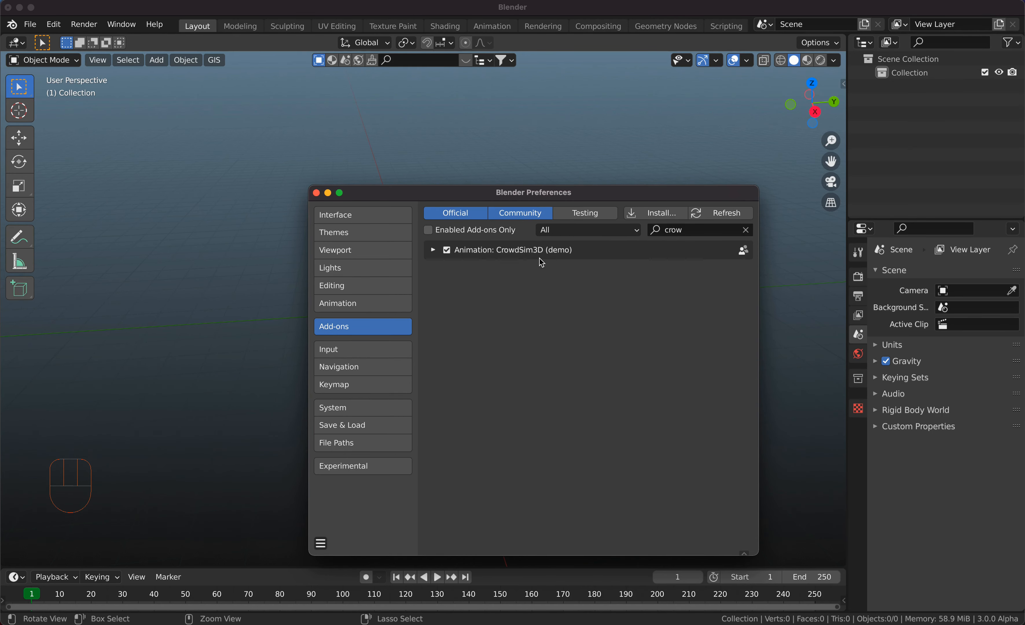
pyautogui.click(316, 194)
# Add a Bezier curve at the world origin and scale it by a factor of 30.
pyautogui.scroll(-3, 436, 231)
pyautogui.hscroll(-1, 435, 230)
pyautogui.hscroll(1, 435, 231)
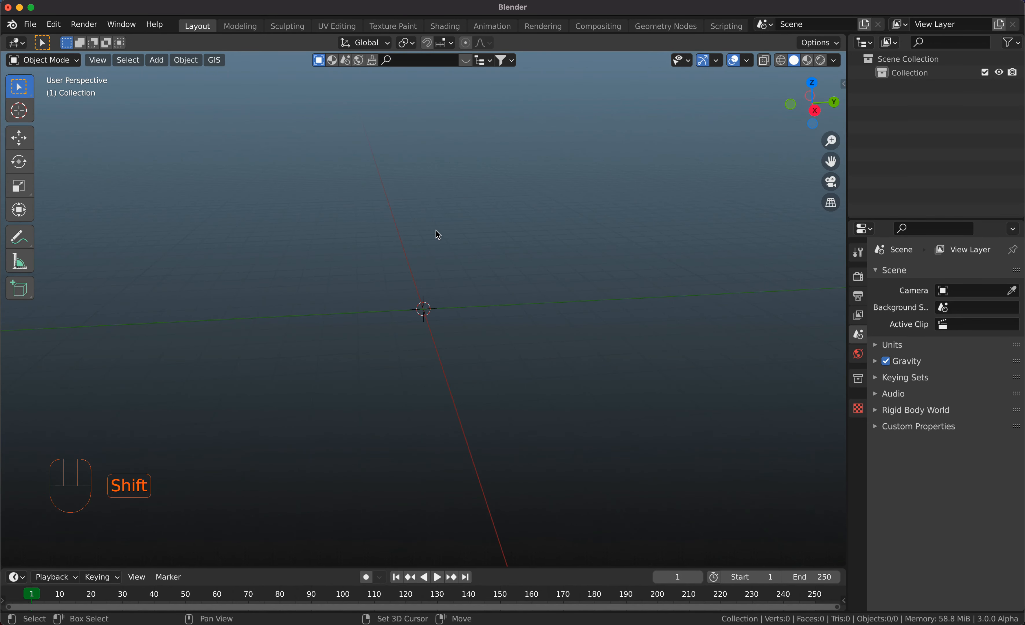
pyautogui.hotkey('shift', 'a')
pyautogui.moveTo(438, 235)
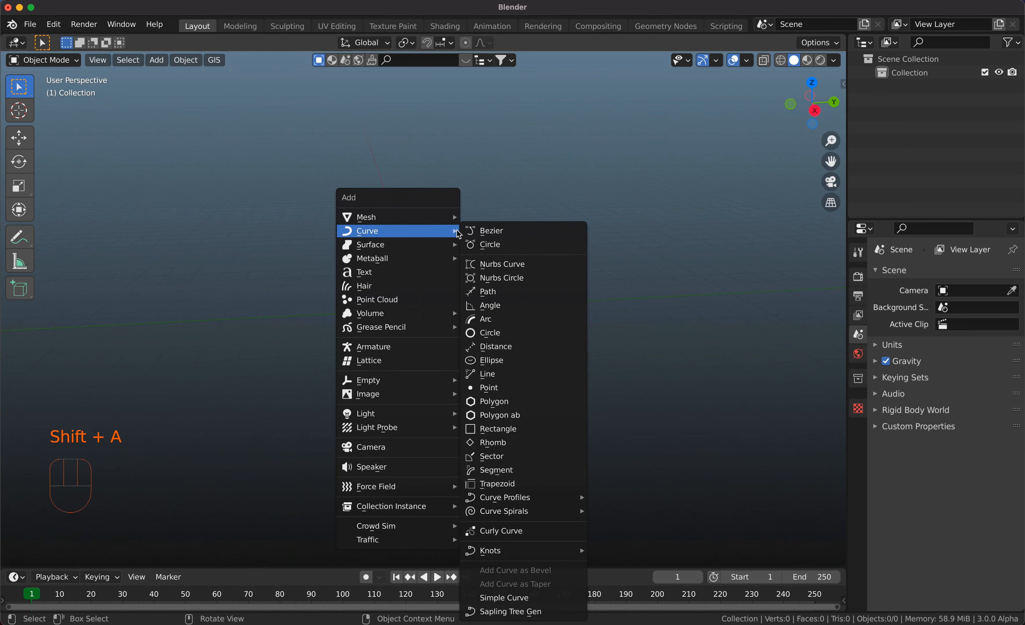
pyautogui.click(487, 231)
pyautogui.hscroll(3, 485, 230)
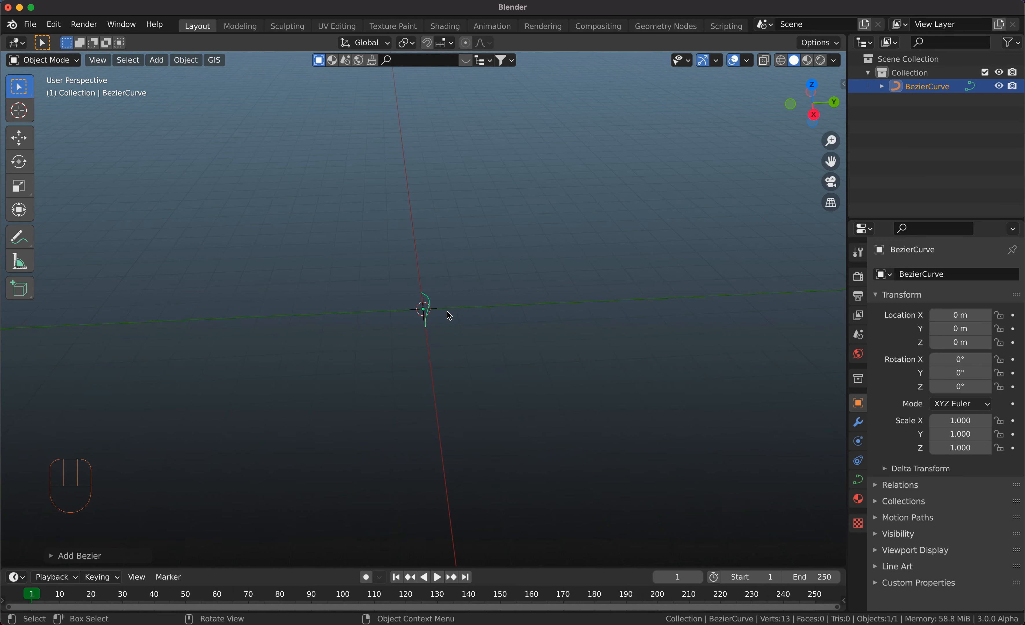
pyautogui.write('s')
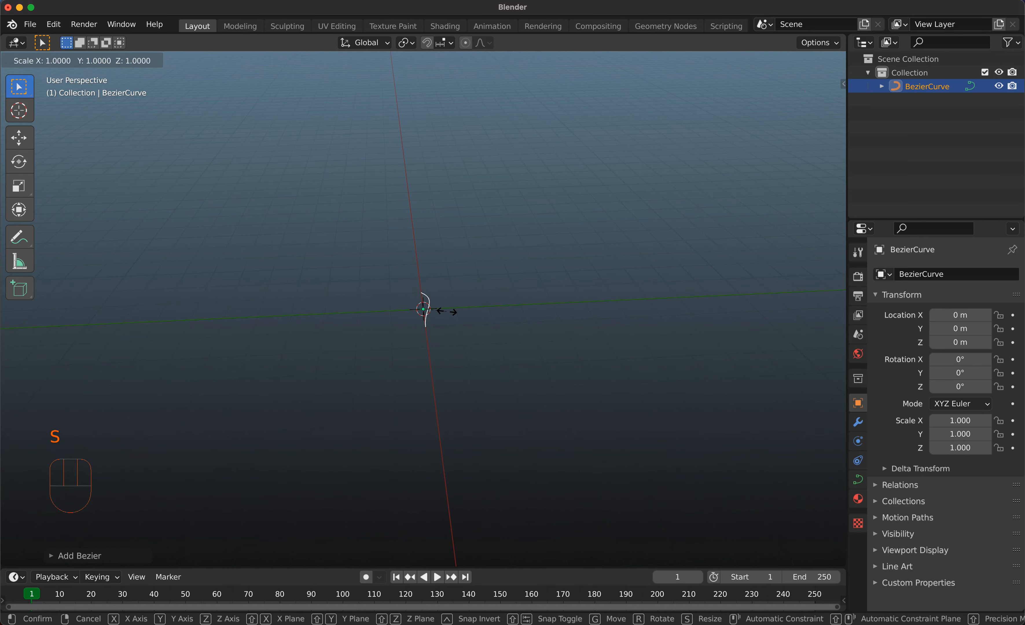
pyautogui.write('30')
pyautogui.press('Return')
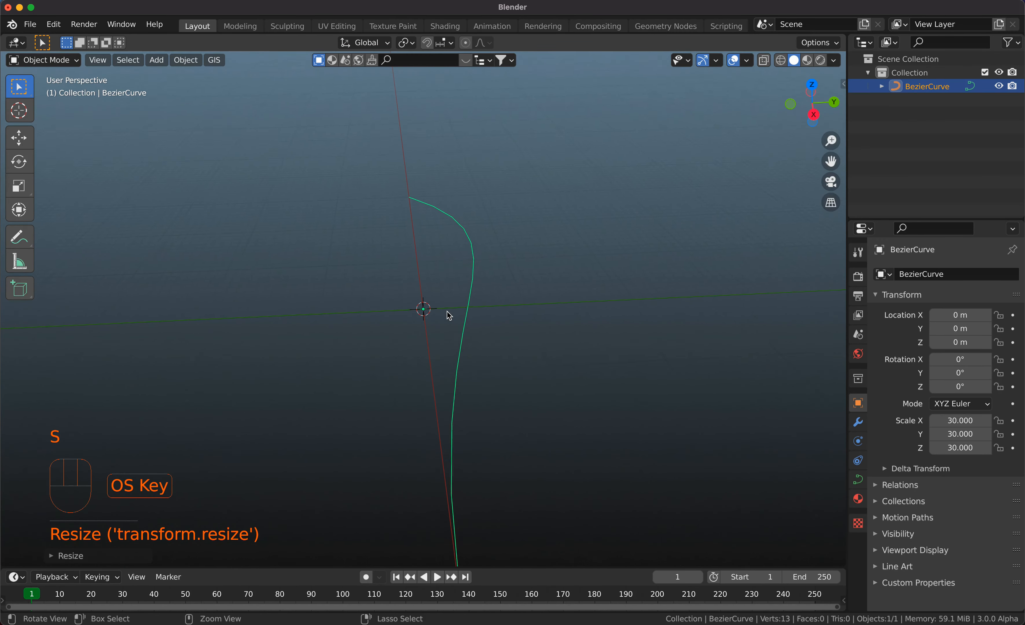
# Straighten the curve by scaling its far end point's handles to 0 in Edit Mode, and return to Object Mode.
pyautogui.press('Tab')
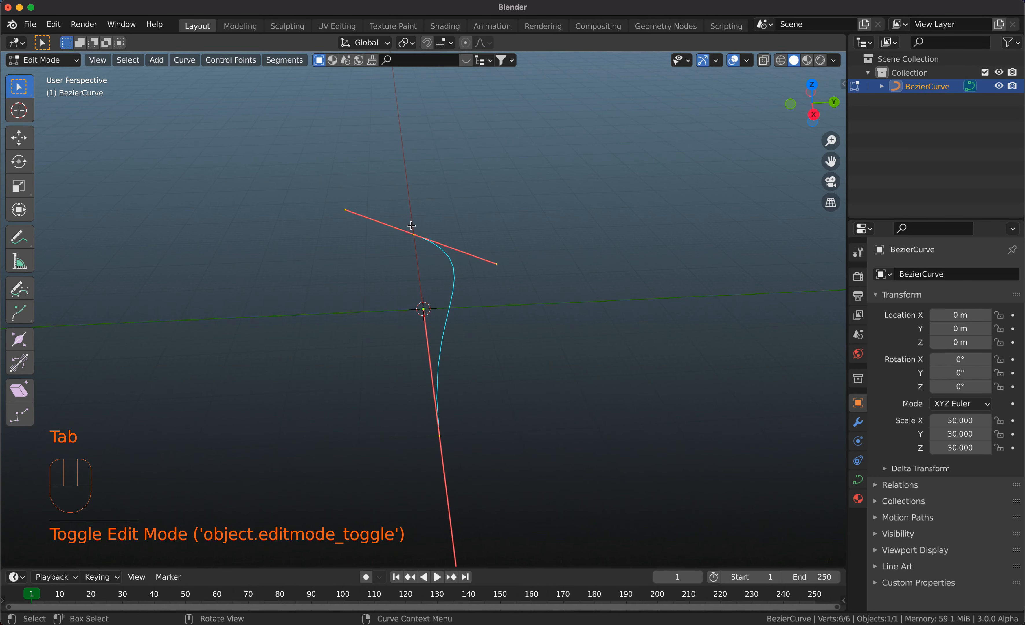
pyautogui.moveTo(330, 181); pyautogui.dragTo(514, 285)
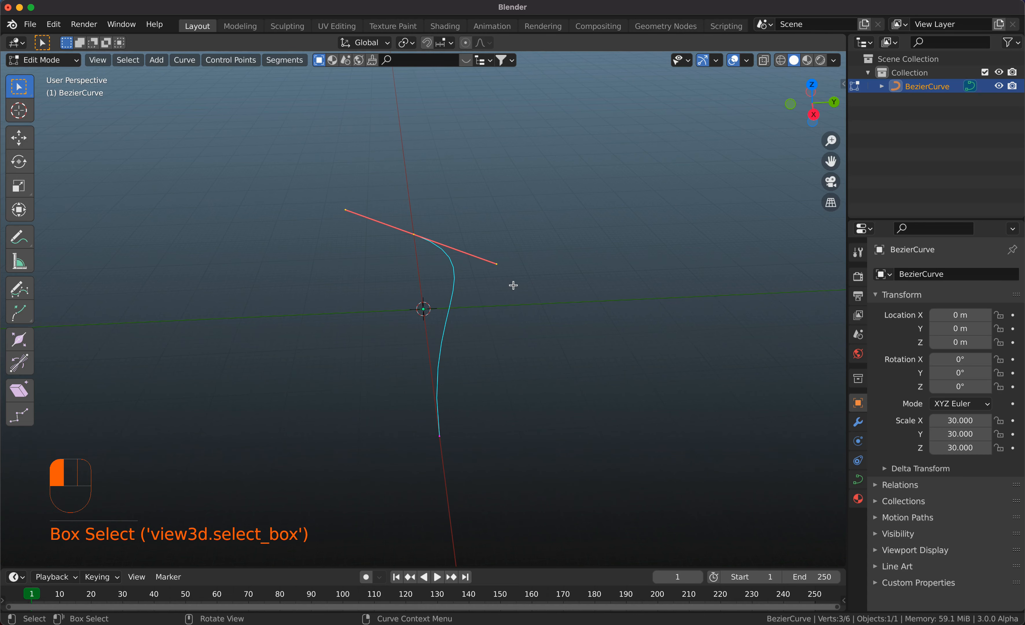
pyautogui.press('r')
pyautogui.press('s')
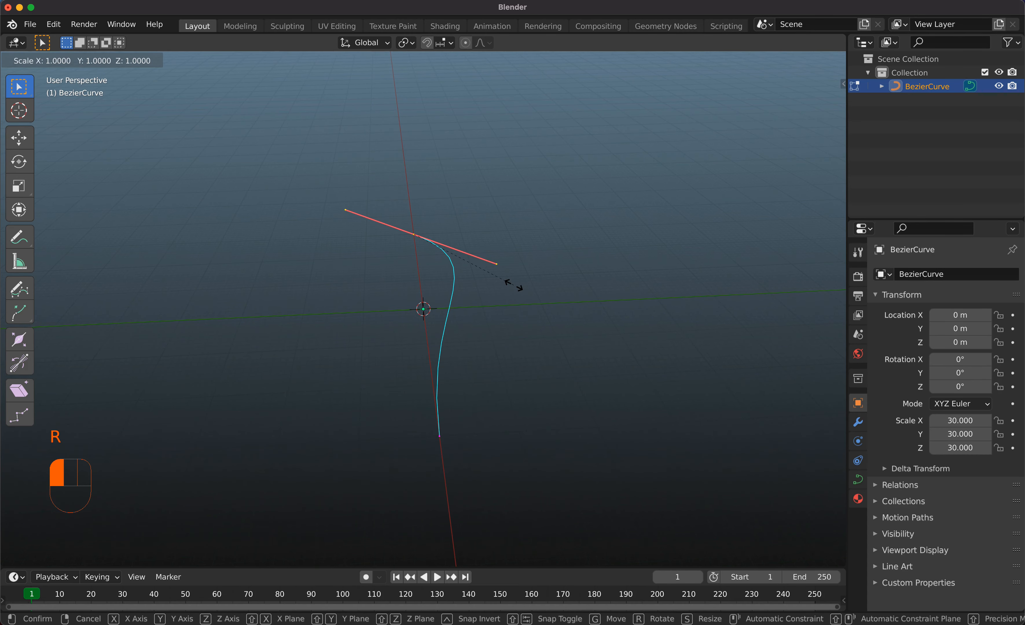
pyautogui.press('0')
pyautogui.press('Return')
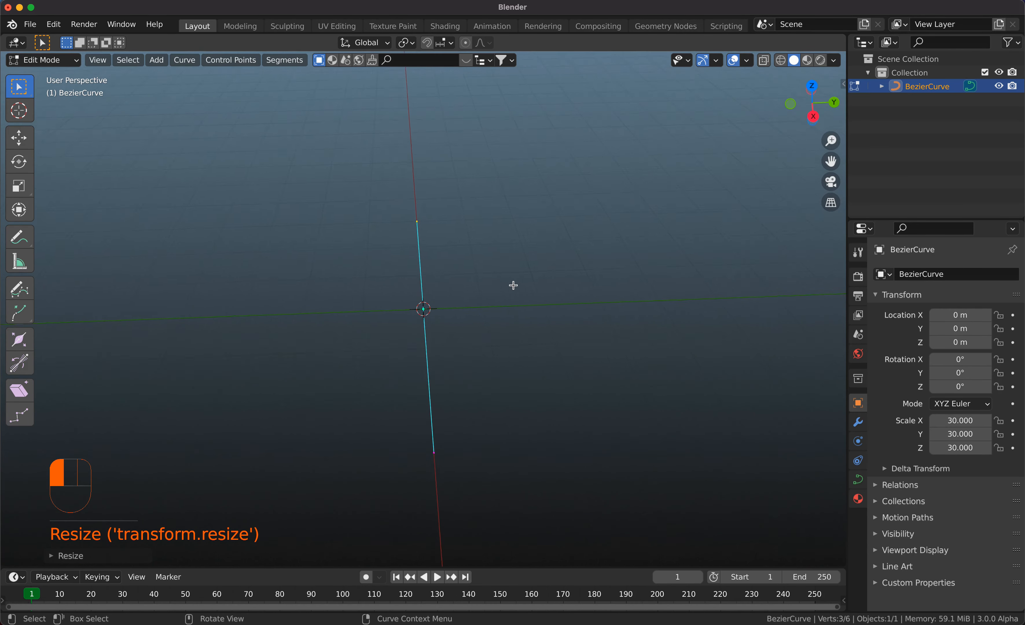
pyautogui.hscroll(1, 514, 285)
pyautogui.keyDown('super'); pyautogui.scroll(-2, 513, 286); pyautogui.keyUp('super')
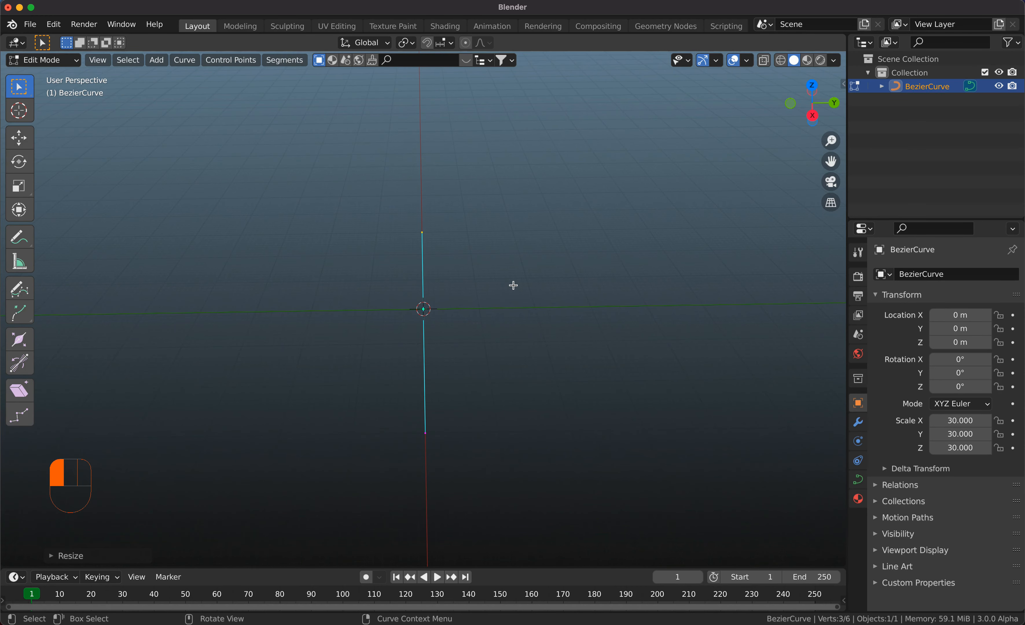
pyautogui.keyDown('super'); pyautogui.moveTo(514, 286); pyautogui.dragTo(510, 302); pyautogui.keyUp('super')
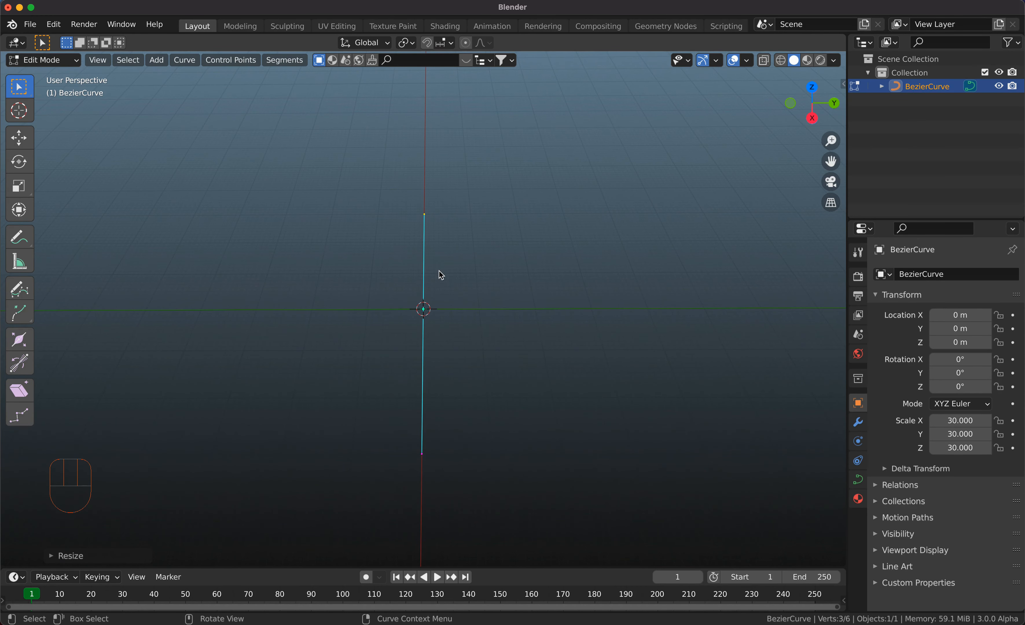
pyautogui.press('Tab')
# Duplicate the straight curve in place and try rotating the copy 90° about the view axis.
pyautogui.hotkey('shift', 'd')
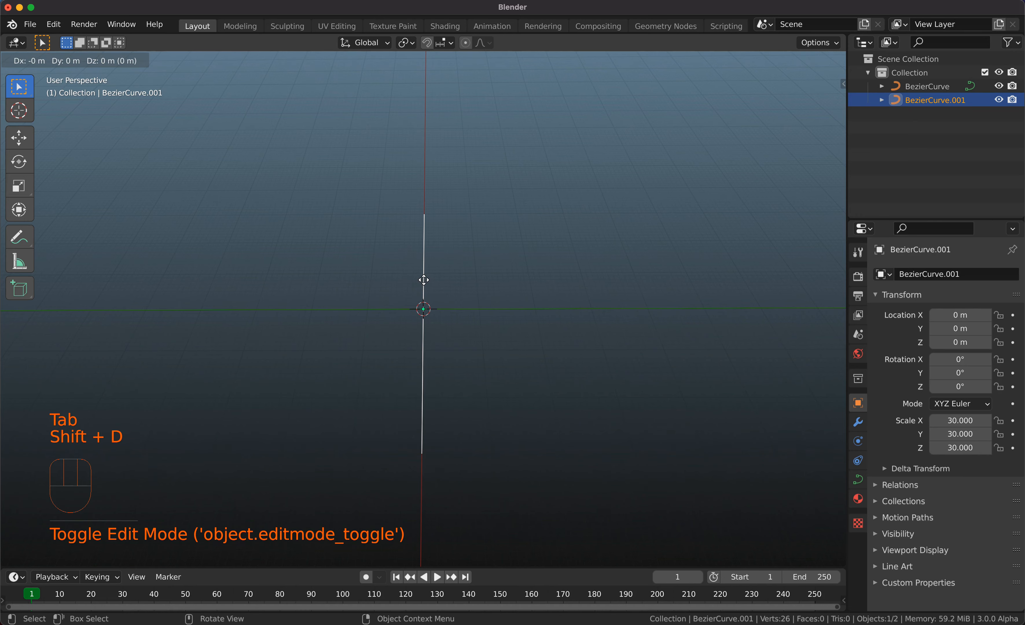
pyautogui.write('r90')
pyautogui.press('Return')
pyautogui.scroll(2, 423, 279)
pyautogui.scroll(1, 423, 279)
pyautogui.scroll(-5, 424, 279)
pyautogui.scroll(2, 423, 280)
pyautogui.scroll(4, 424, 279)
pyautogui.hscroll(2, 424, 279)
pyautogui.scroll(-2, 423, 279)
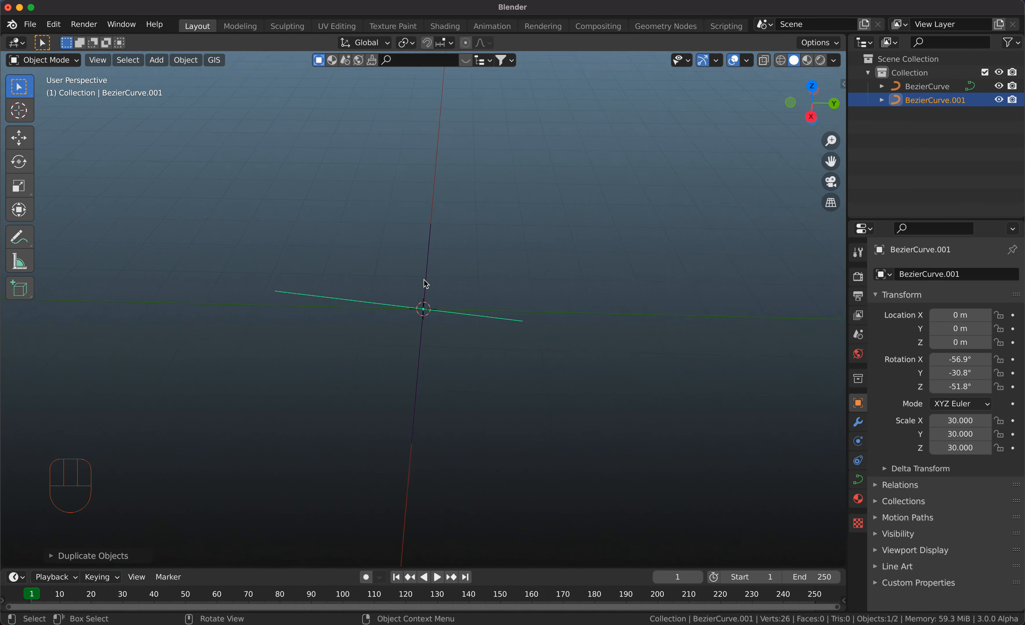
pyautogui.scroll(1, 424, 280)
pyautogui.hscroll(-1, 423, 279)
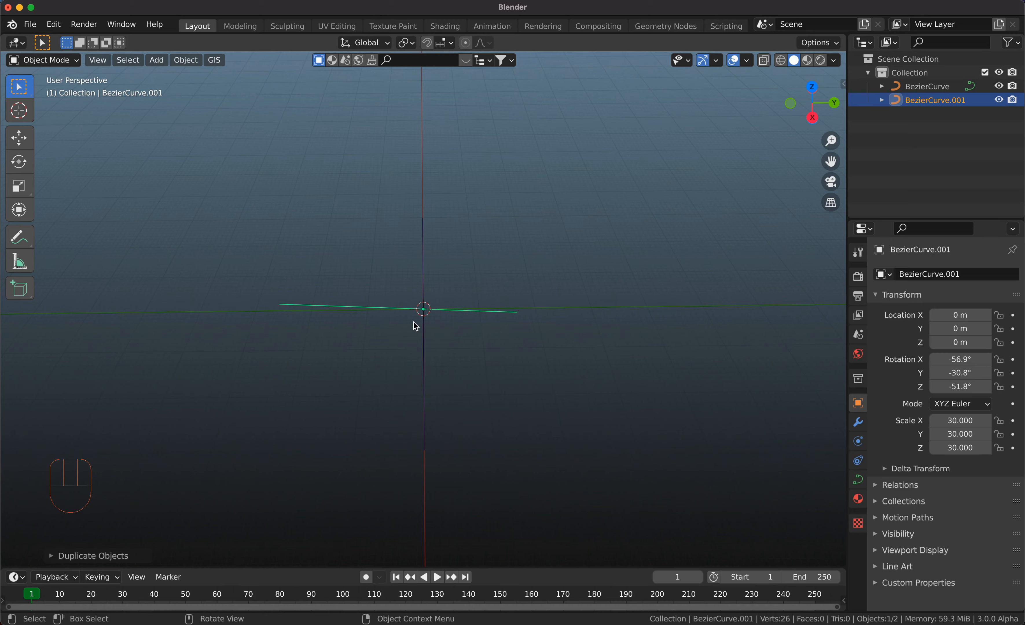
# Delete the rotated duplicate curve and select the original curve again.
pyautogui.press('x')
pyautogui.click(460, 317)
pyautogui.click(423, 267)
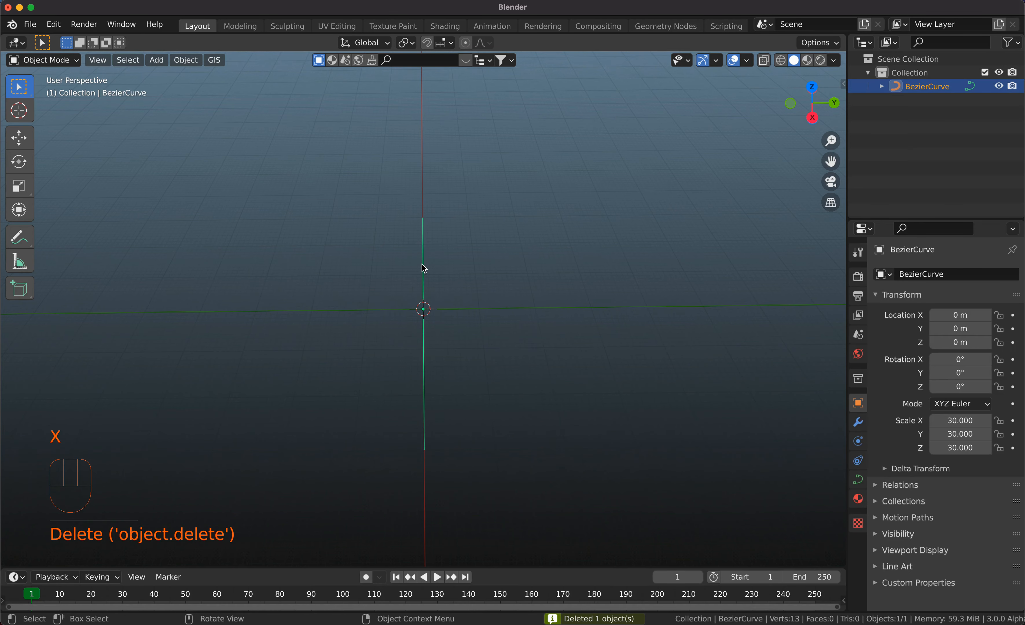
# Duplicate the straight curve in place and rotate the copy 90° about the global Z axis.
pyautogui.hotkey('shift', 'd')
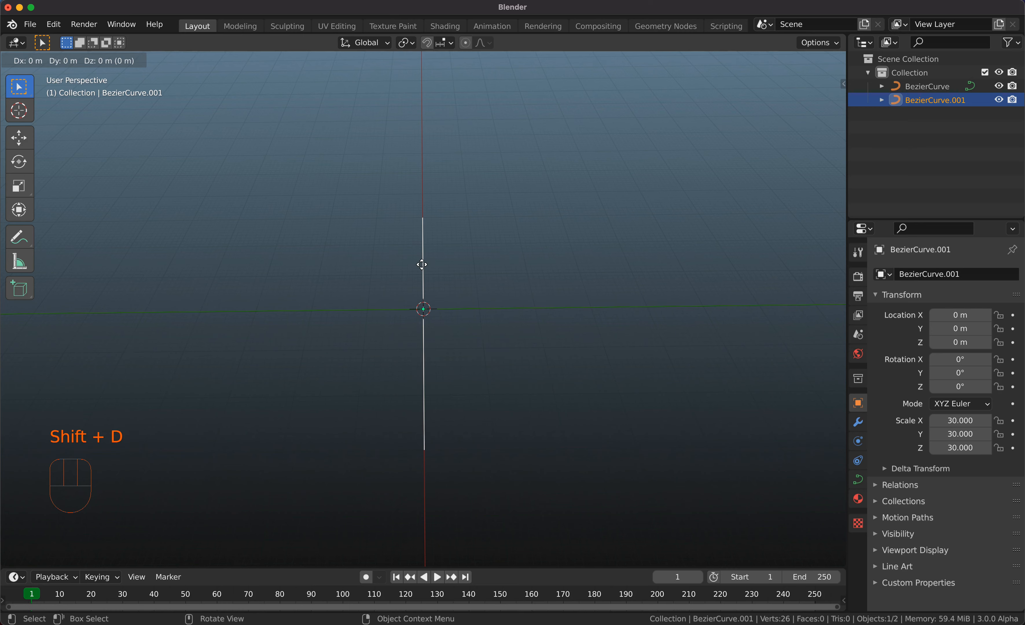
pyautogui.press('r')
pyautogui.write('z')
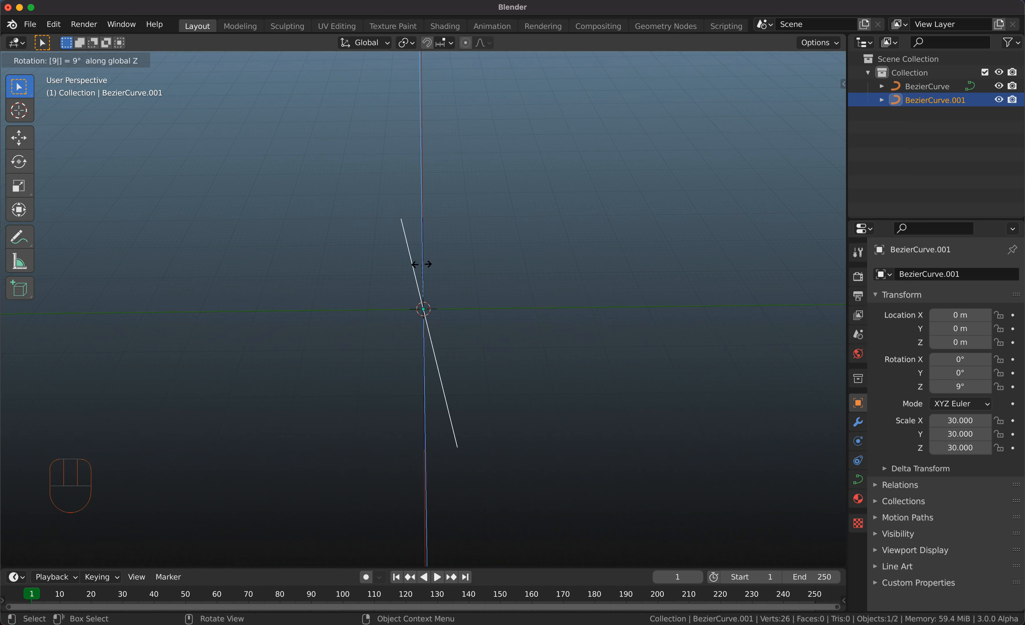
pyautogui.write('90')
pyautogui.press('Return')
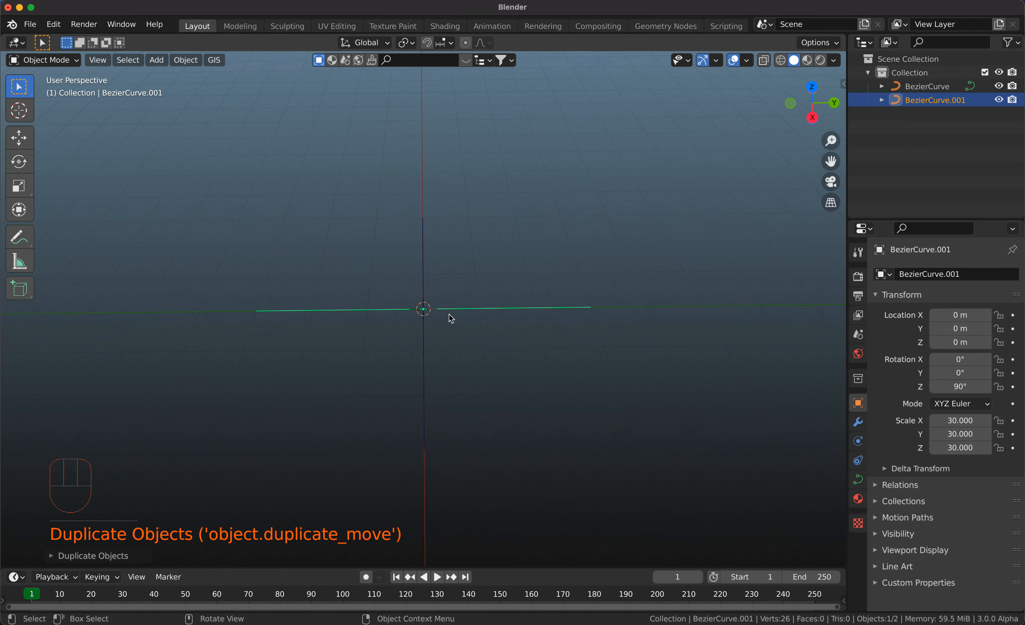
# Move the rotated curve about 30 m along Y and about -29.8 m along X so its end meets the original curve's far end.
pyautogui.press('g')
pyautogui.press('y')
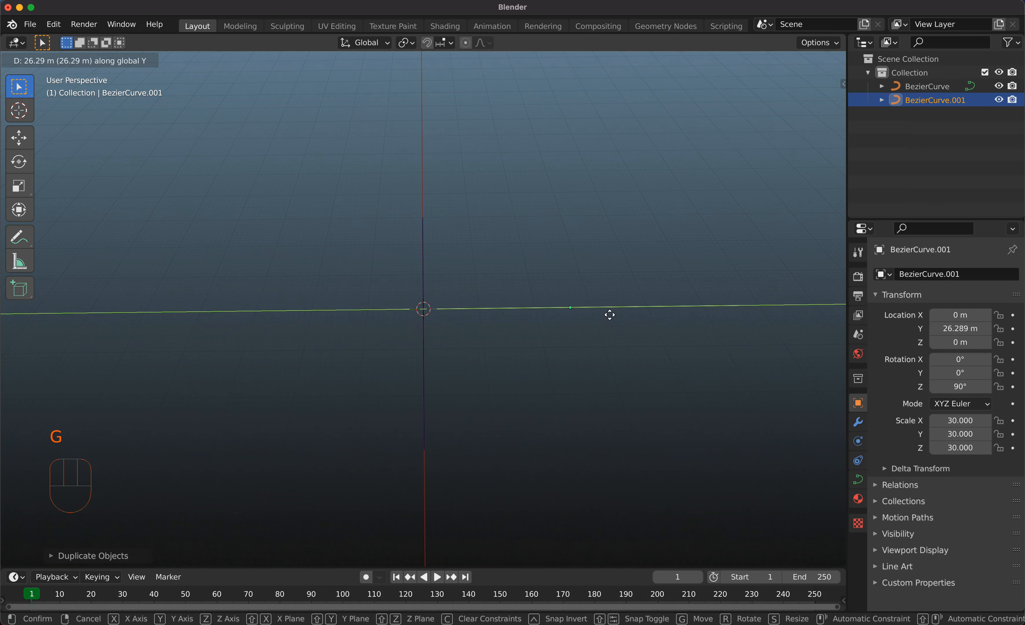
pyautogui.click(617, 333)
pyautogui.press('g')
pyautogui.press('x')
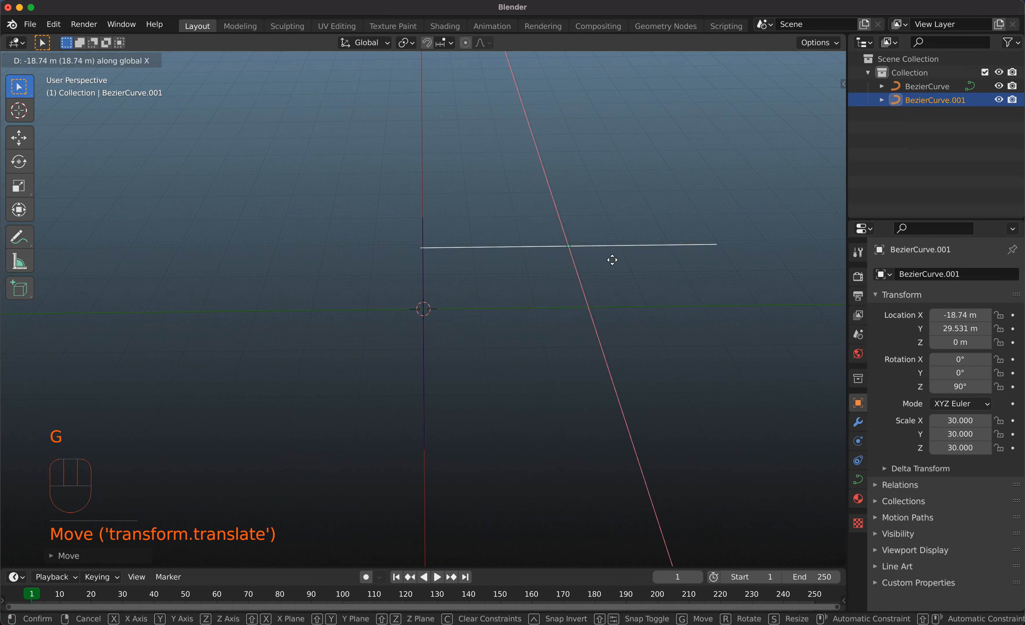
pyautogui.click(617, 228)
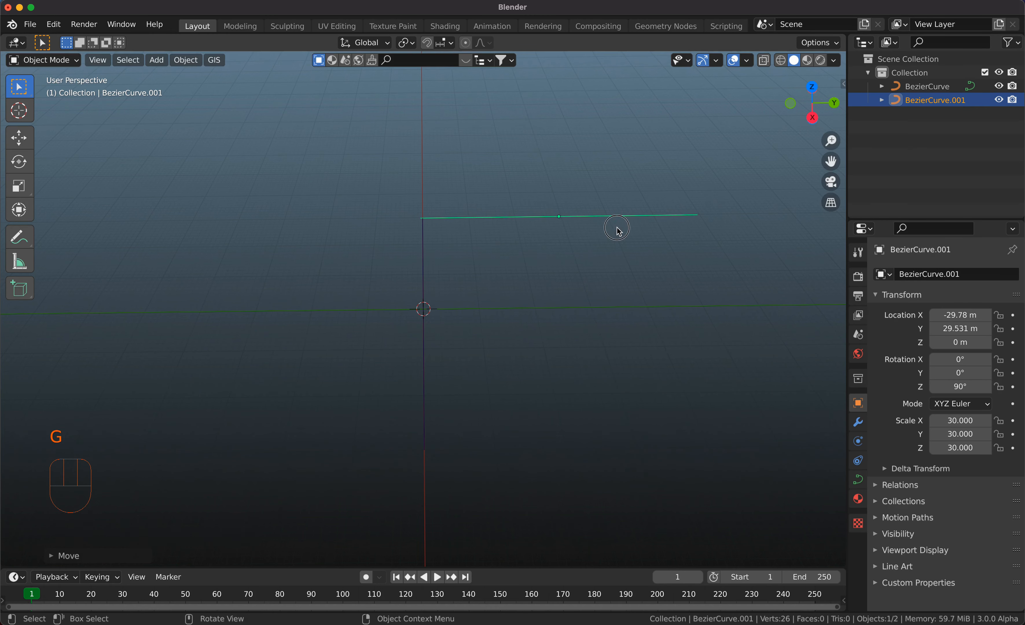
pyautogui.press('y')
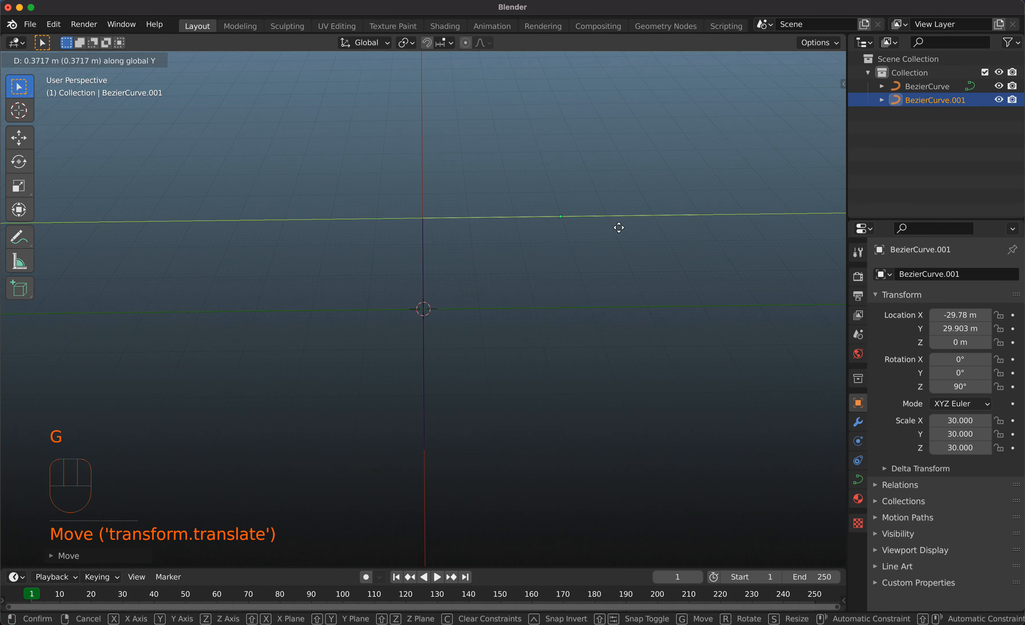
pyautogui.click(619, 230)
# Duplicate the original curve about 59.6 m along Y to the open end of the cross curve.
pyautogui.click(434, 225)
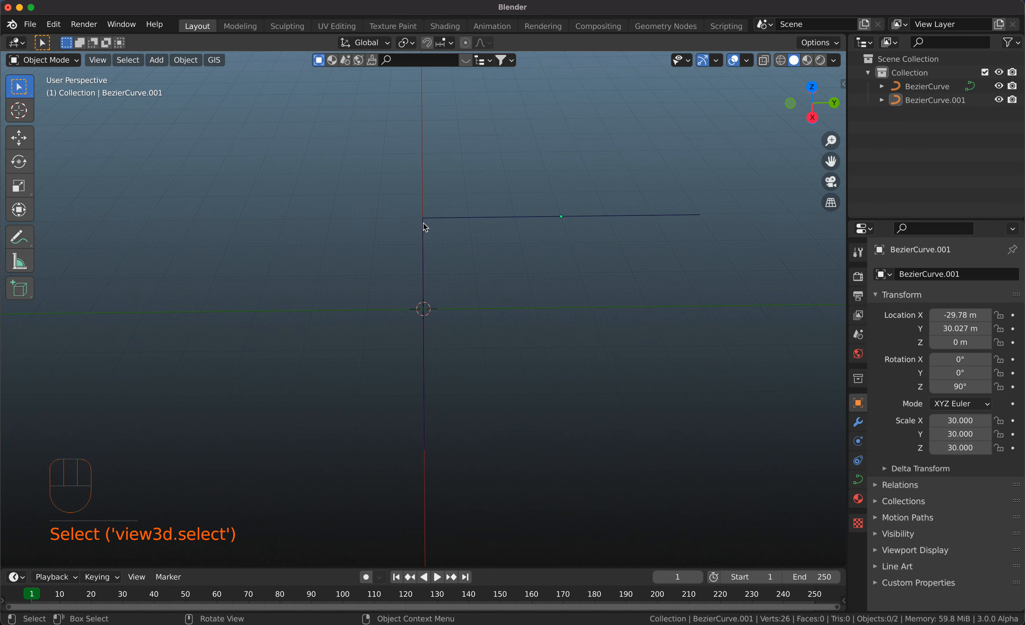
pyautogui.click(426, 235)
pyautogui.click(438, 219)
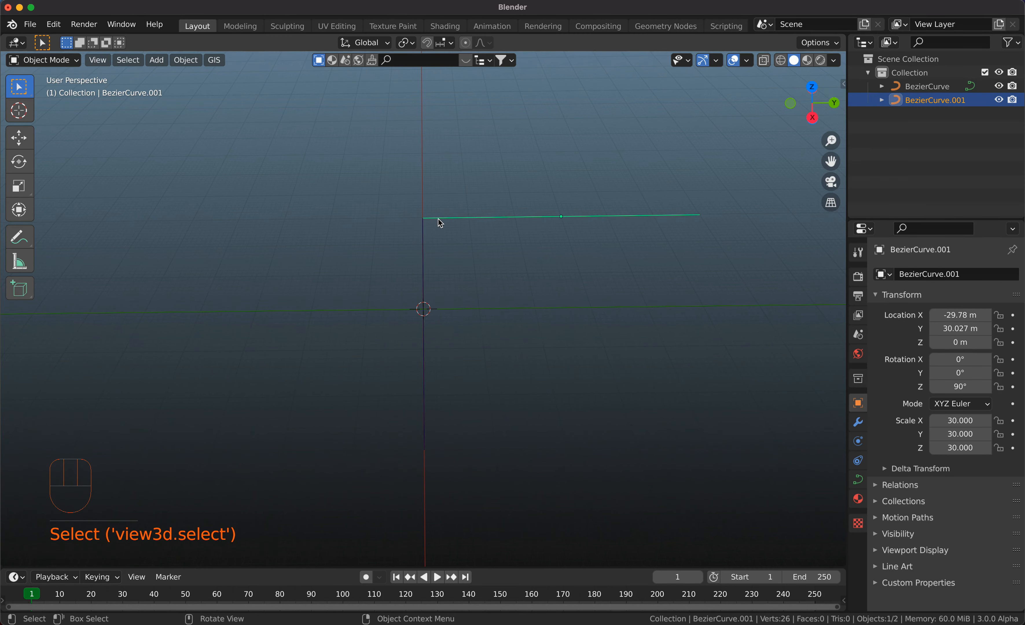
pyautogui.keyDown('super'); pyautogui.scroll(1, 417, 224); pyautogui.keyUp('super')
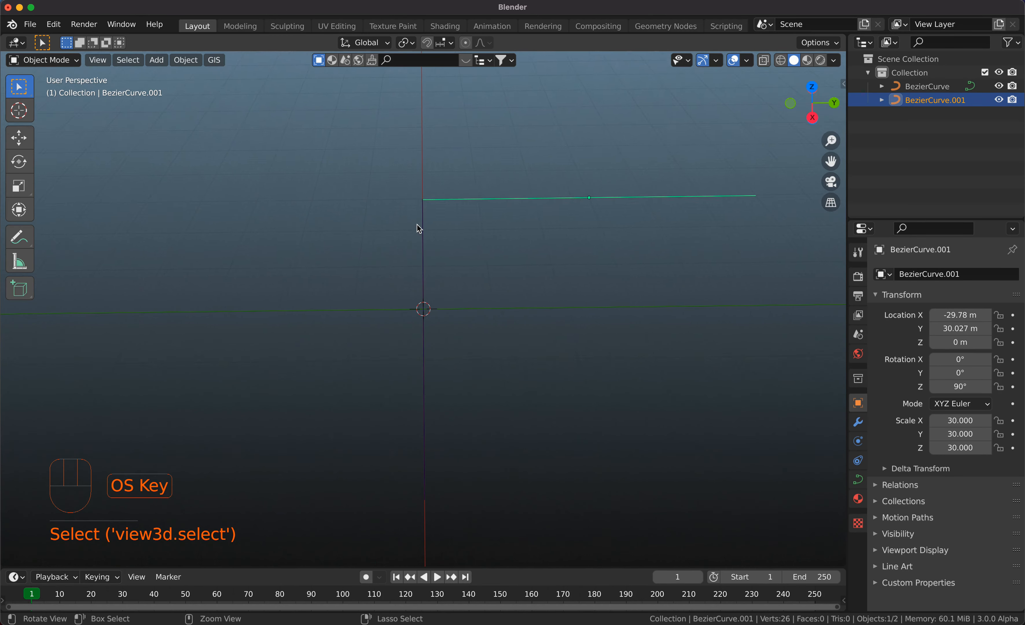
pyautogui.keyDown('super'); pyautogui.scroll(-5, 418, 224); pyautogui.keyUp('super')
pyautogui.keyDown('super'); pyautogui.scroll(1, 417, 224); pyautogui.keyUp('super')
pyautogui.keyDown('super'); pyautogui.scroll(1, 417, 225); pyautogui.keyUp('super')
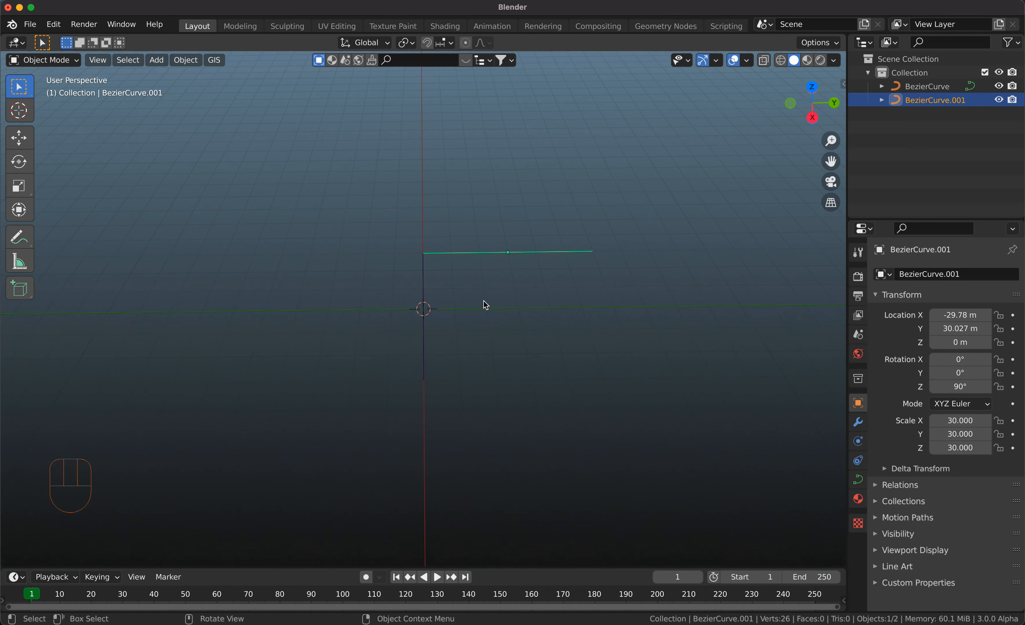
pyautogui.click(428, 353)
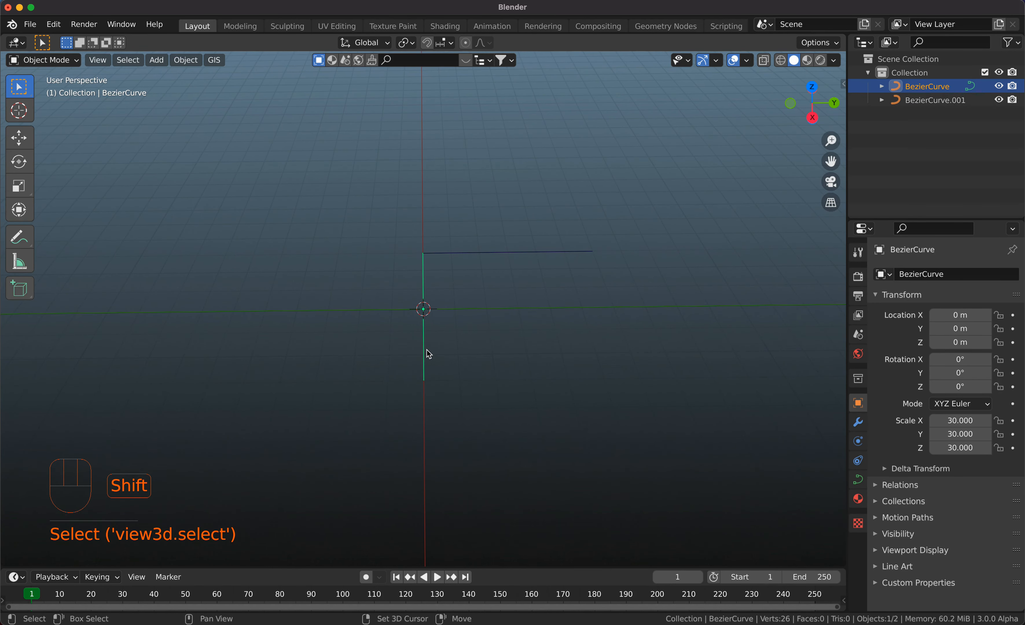
pyautogui.hotkey('shift', 'd')
pyautogui.press('y')
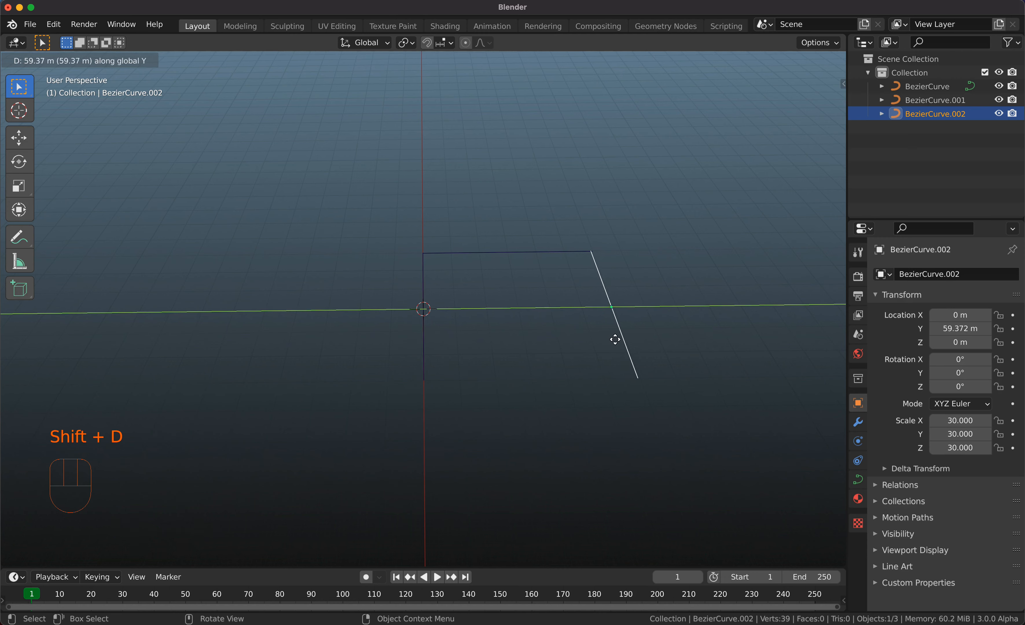
pyautogui.click(613, 338)
# Duplicate the far cross curve about 59.5 m along X to close the near side of the rectangle.
pyautogui.click(474, 253)
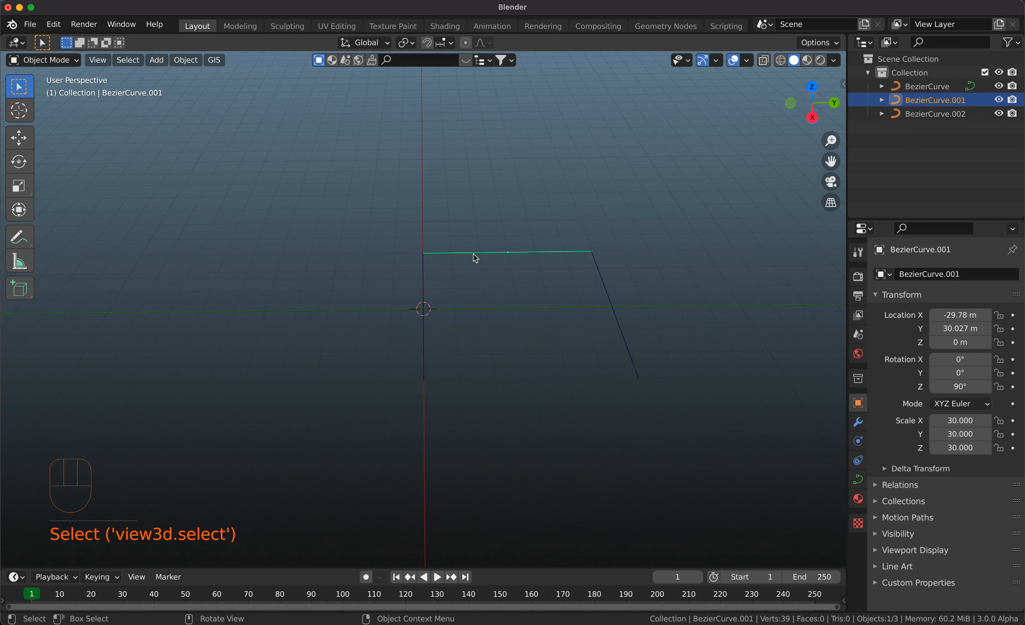
pyautogui.press('shift')
pyautogui.hotkey('shift', 'd')
pyautogui.press('x')
pyautogui.click(492, 381)
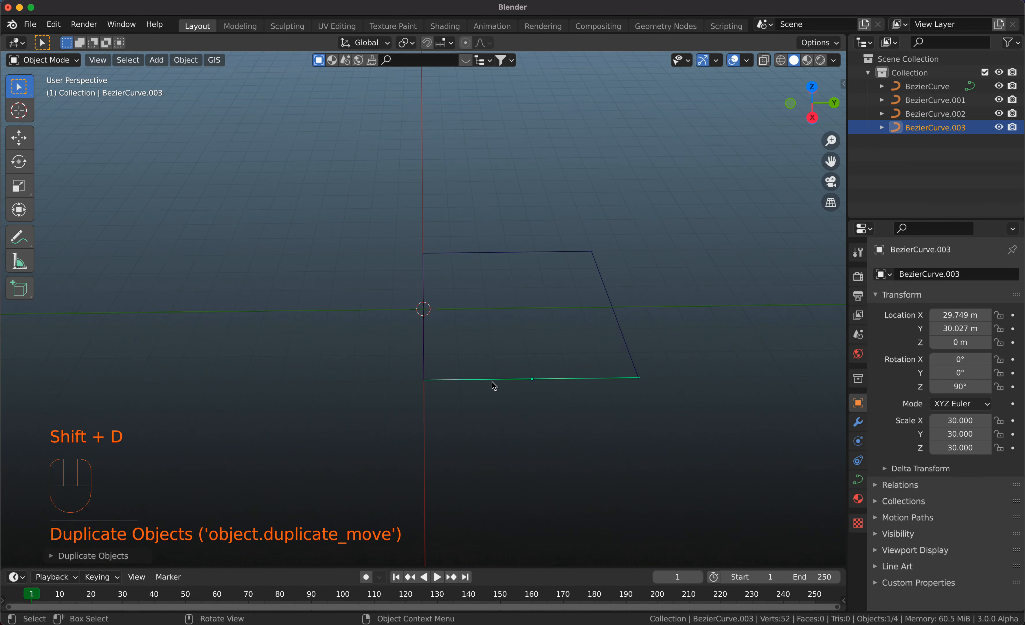
pyautogui.hotkey('shift', 'd')
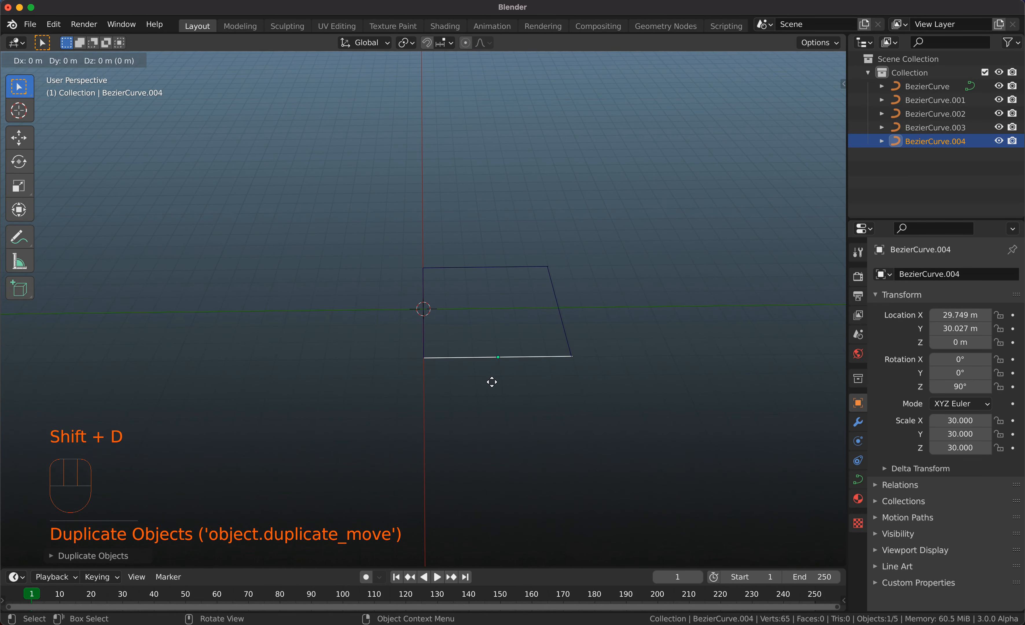
pyautogui.press('y')
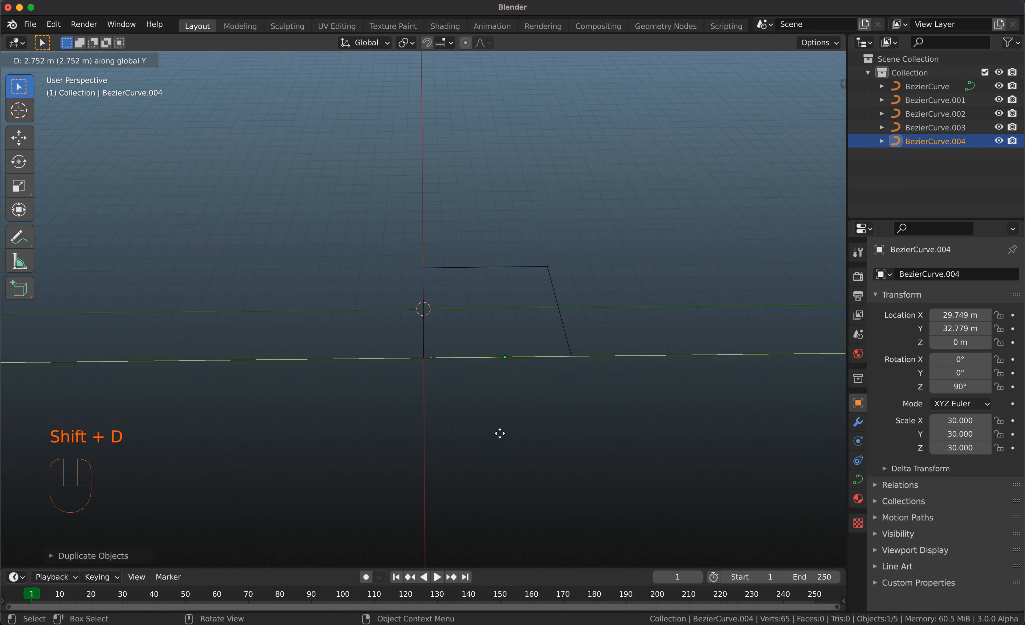
pyautogui.click(567, 436)
pyautogui.press('x')
pyautogui.click(567, 435)
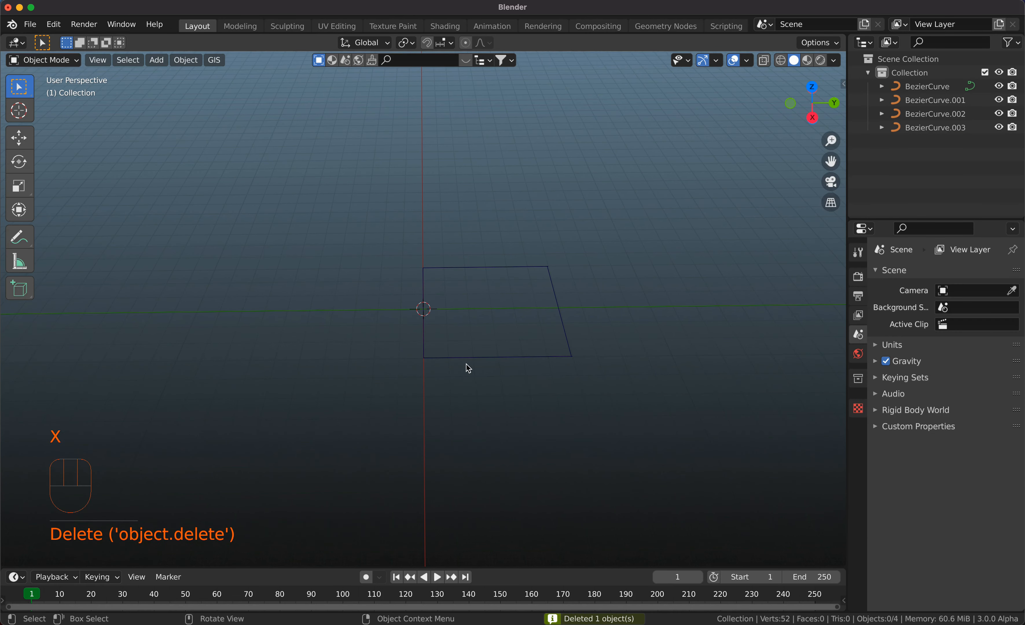
# Duplicate the rectangle's two side curves together about 60 m along X to extend both sides.
pyautogui.keyDown('shift'); pyautogui.click(427, 335); pyautogui.keyUp('shift')
pyautogui.keyDown('shift'); pyautogui.click(569, 341); pyautogui.keyUp('shift')
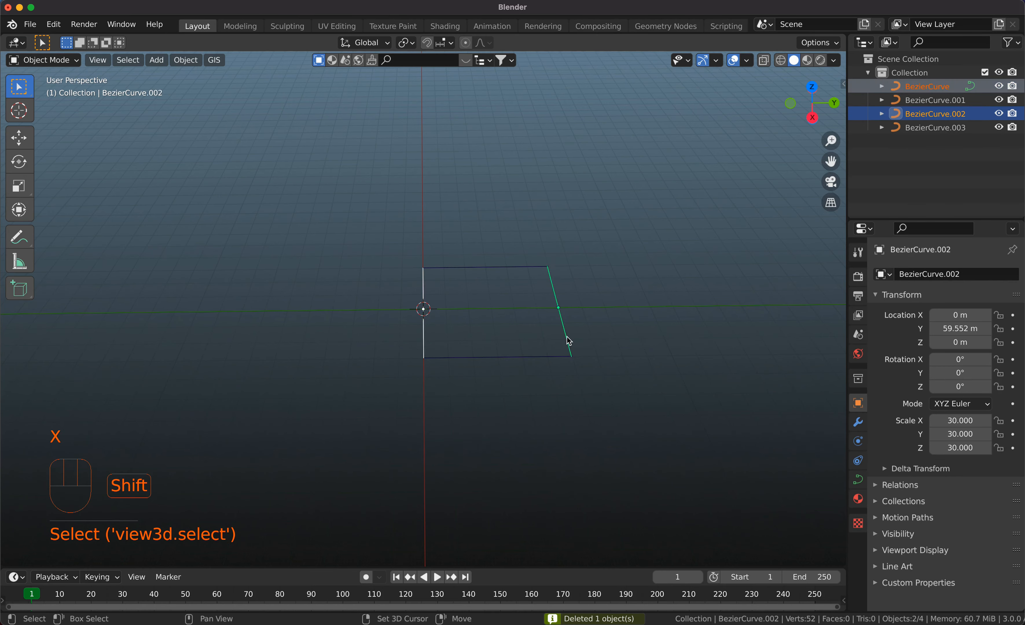
pyautogui.hotkey('shift', 'd')
pyautogui.press('x')
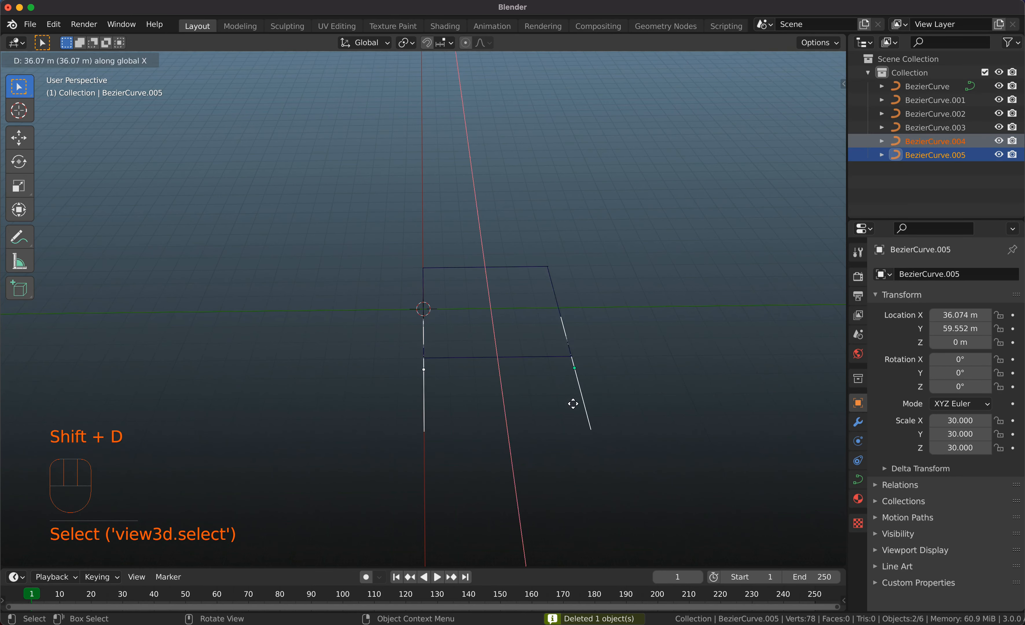
pyautogui.click(575, 446)
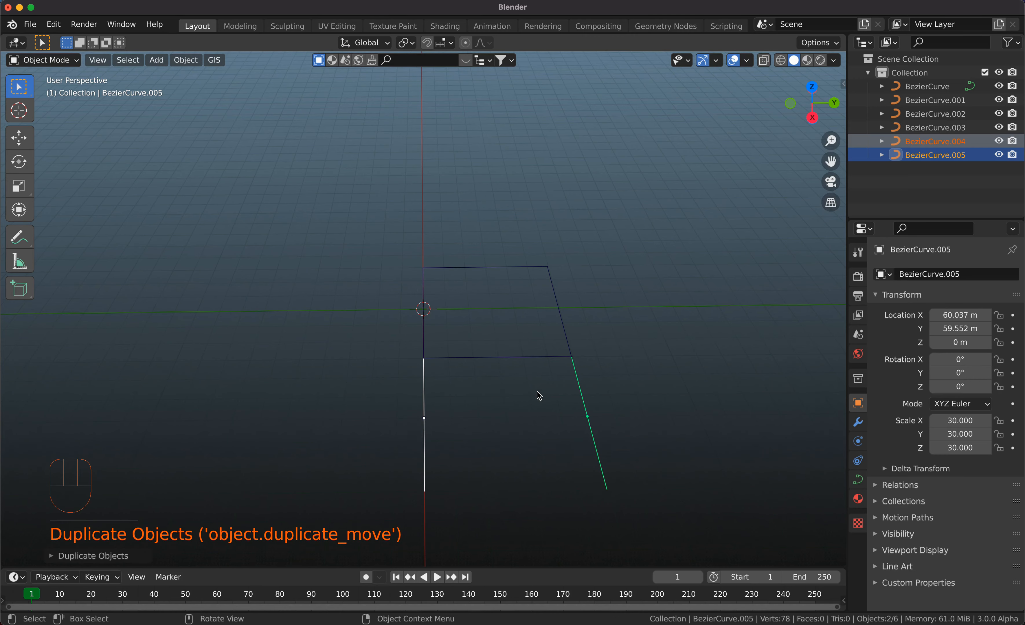
# Duplicate the middle cross curve about 60 m along X to close the second rectangle.
pyautogui.click(539, 359)
pyautogui.hotkey('shift', 'd')
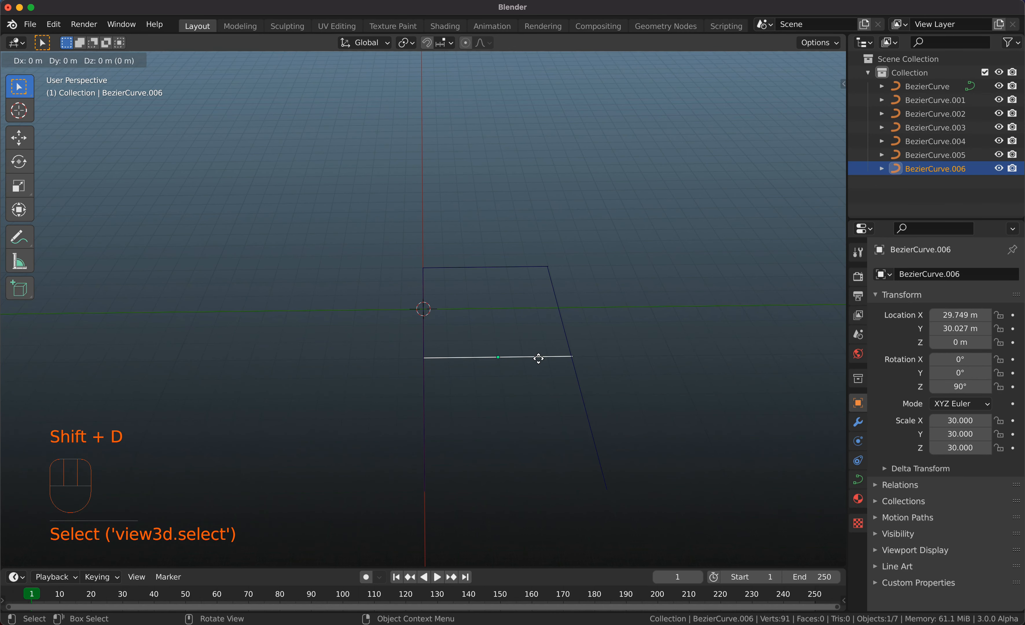
pyautogui.press('x')
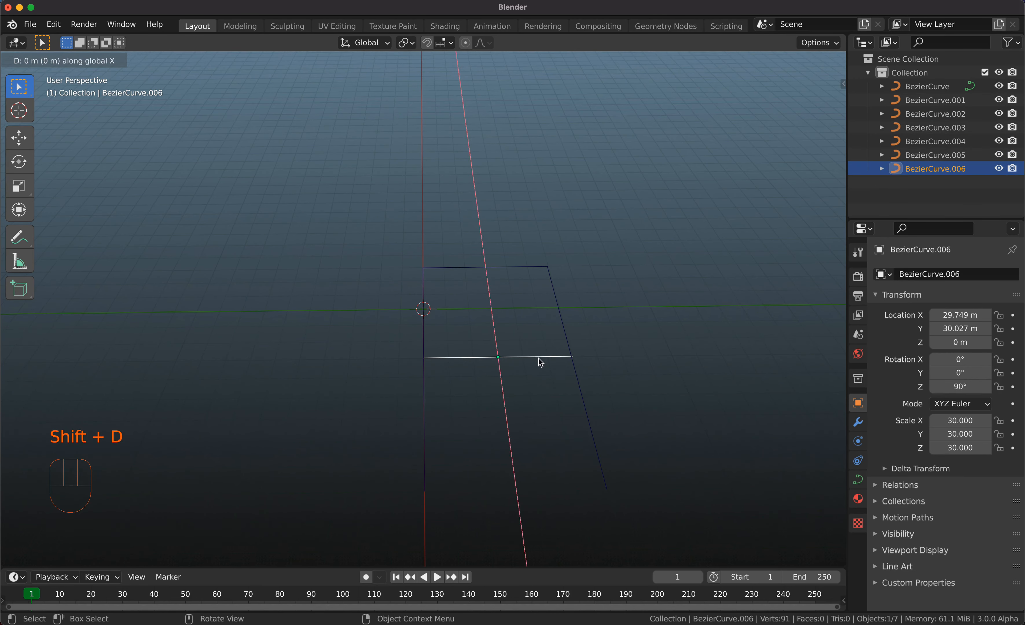
pyautogui.click(557, 491)
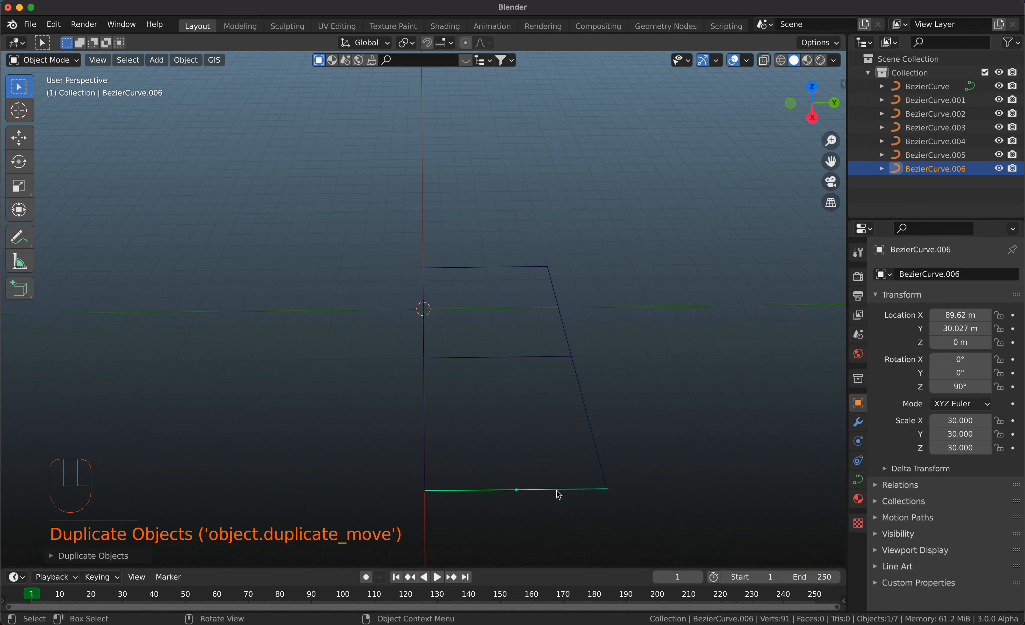
# Move all seven Bezier curves into a new collection named Streets.
pyautogui.scroll(-3, 556, 491)
pyautogui.keyDown('shift'); pyautogui.scroll(-4, 557, 491); pyautogui.keyUp('shift')
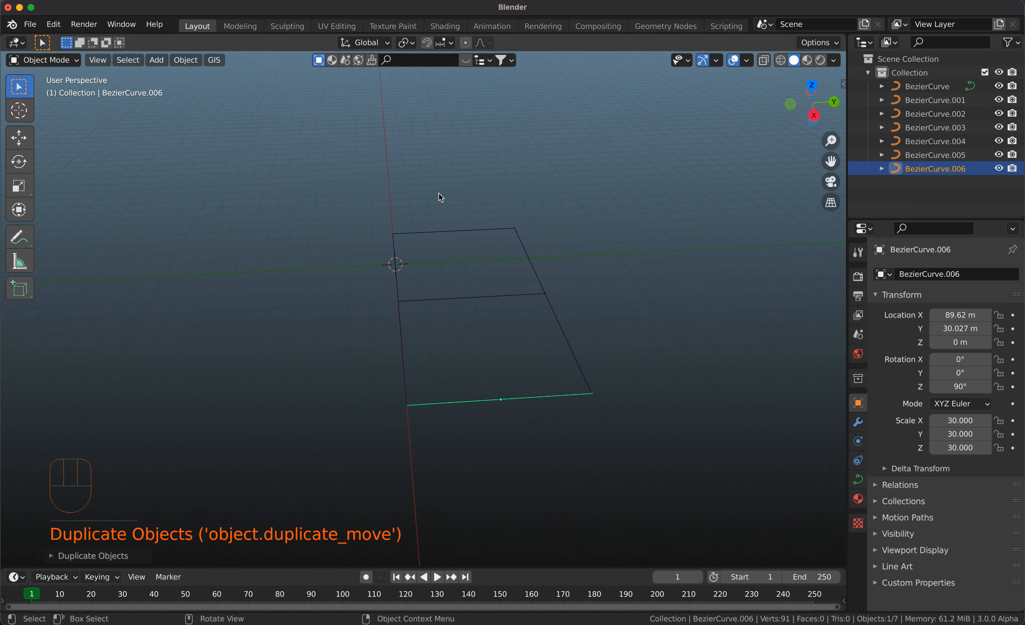
pyautogui.click(932, 86)
pyautogui.keyDown('shift'); pyautogui.click(933, 169); pyautogui.keyUp('shift')
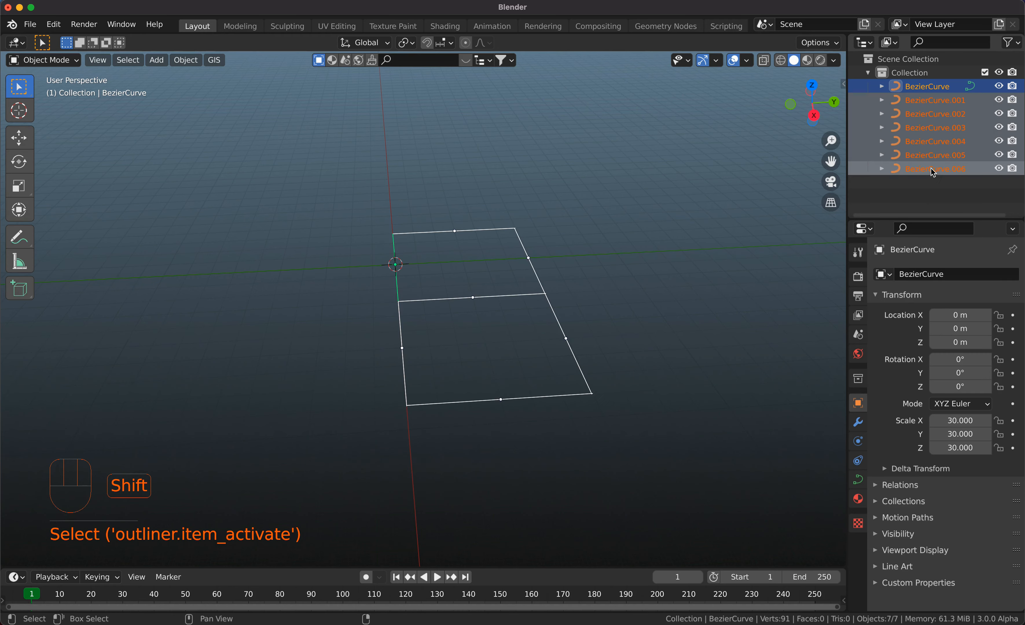
pyautogui.press('m')
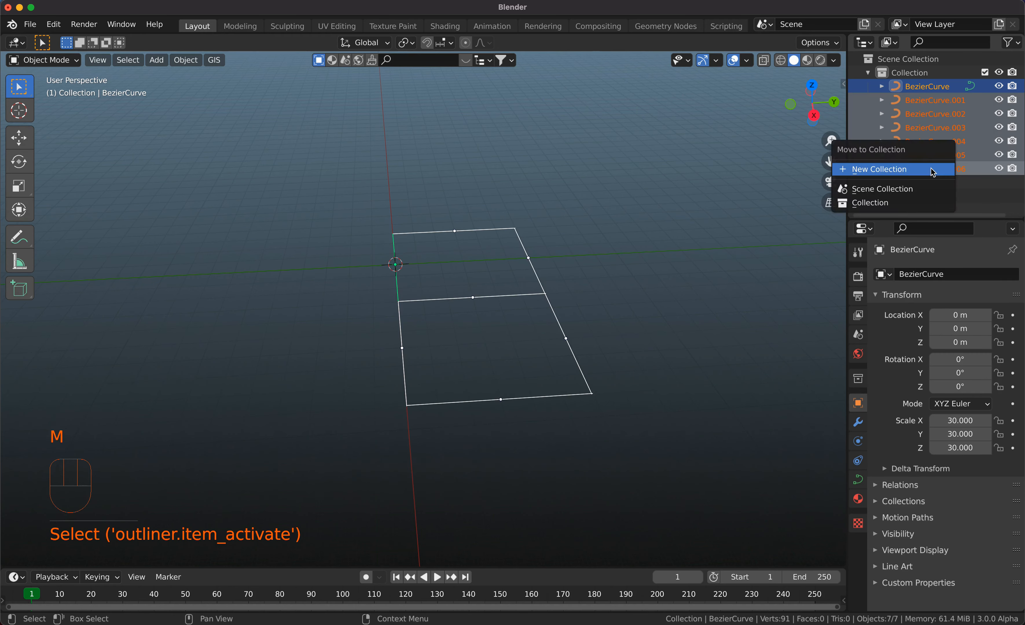
pyautogui.click(907, 170)
pyautogui.write('Streets')
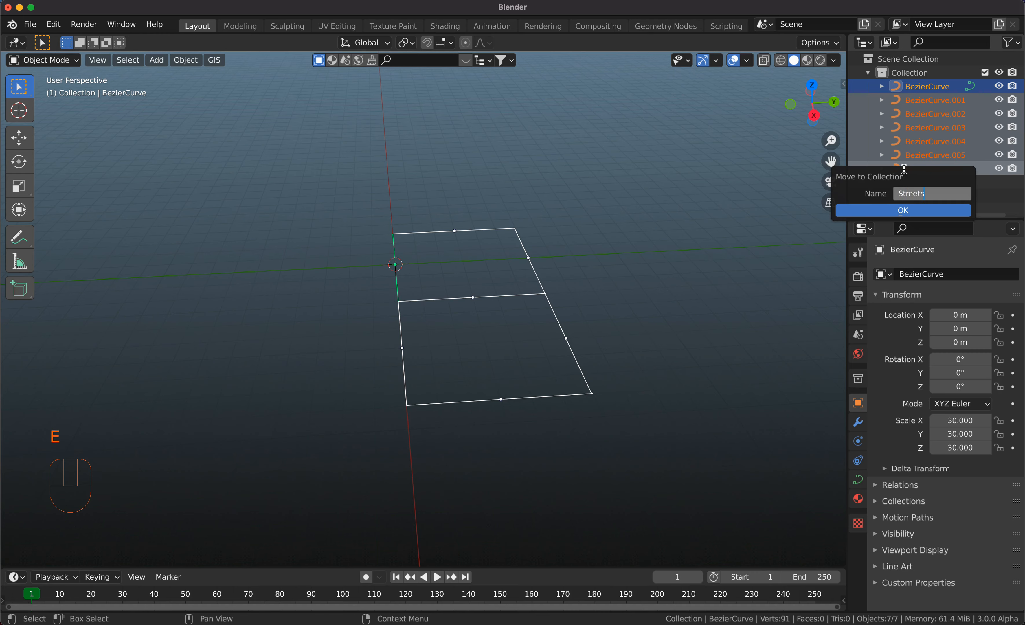
pyautogui.click(916, 212)
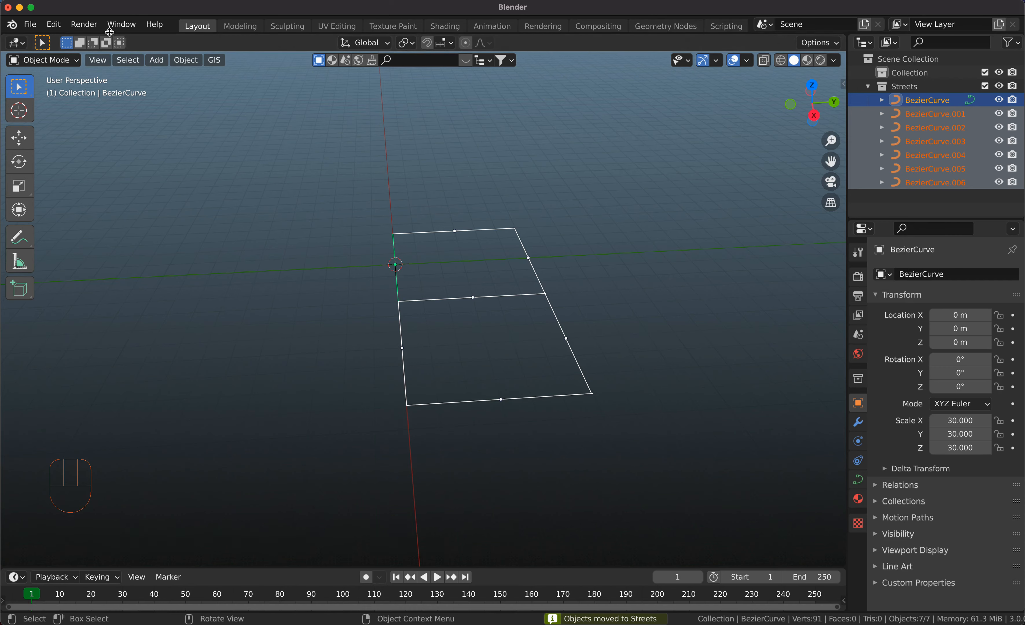
# Add a traffic system generated from the selected street curves.
pyautogui.click(153, 61)
pyautogui.moveTo(199, 401)
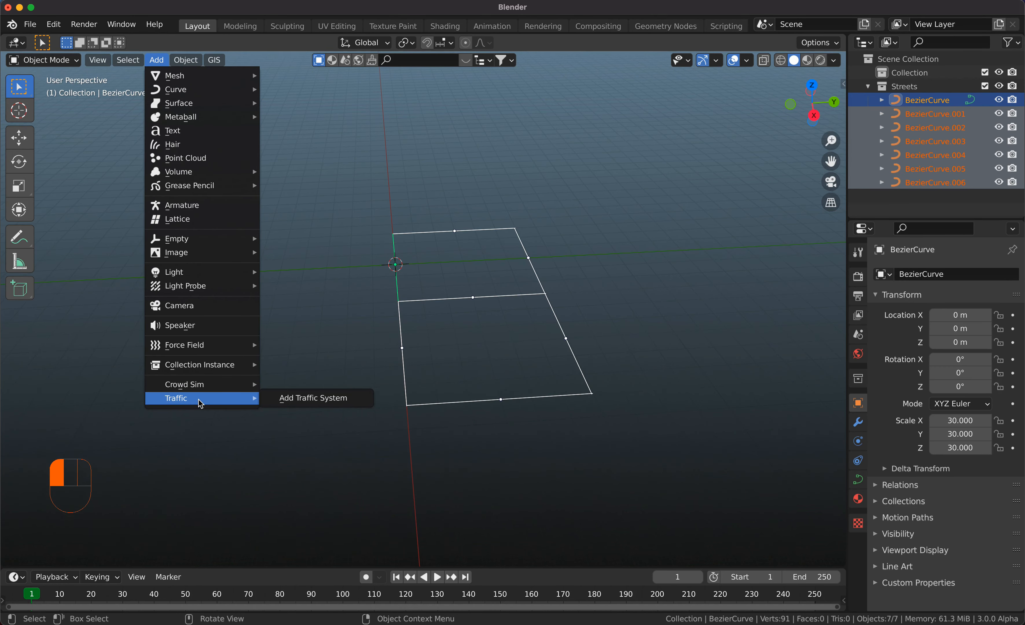
pyautogui.click(280, 397)
pyautogui.hscroll(-5, 526, 329)
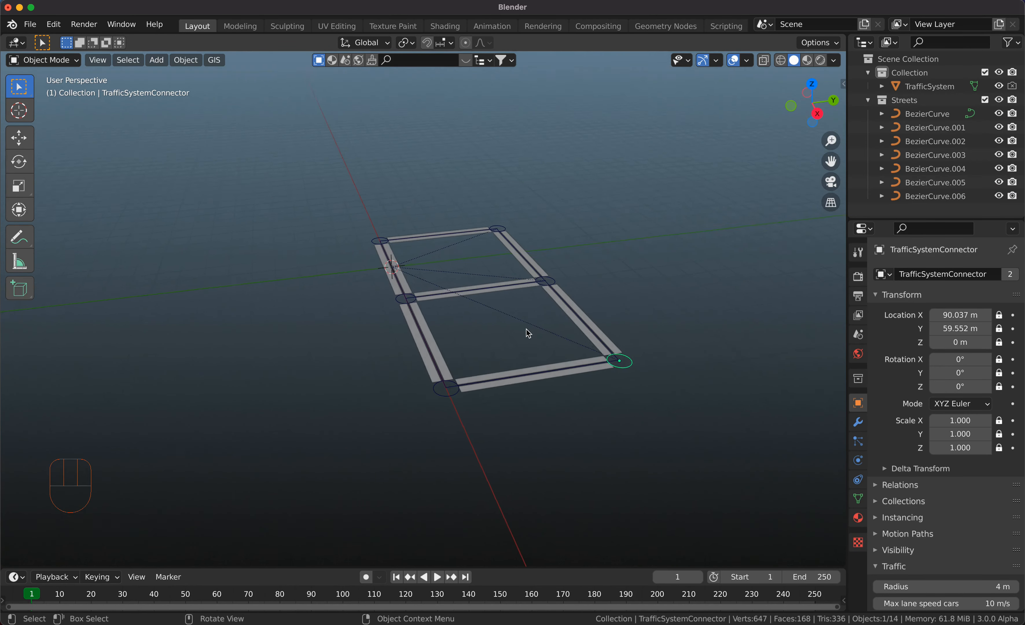
# Examine the generated lanes and connectors, and the selected connector's Traffic settings.
pyautogui.keyDown('super'); pyautogui.scroll(4, 526, 329); pyautogui.keyUp('super')
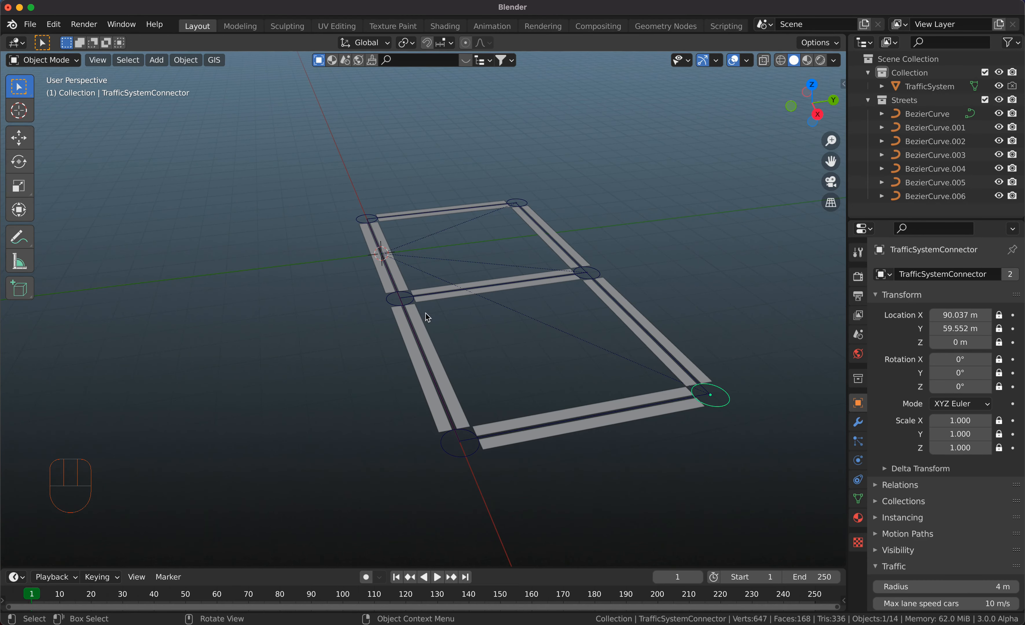
pyautogui.scroll(4, 487, 315)
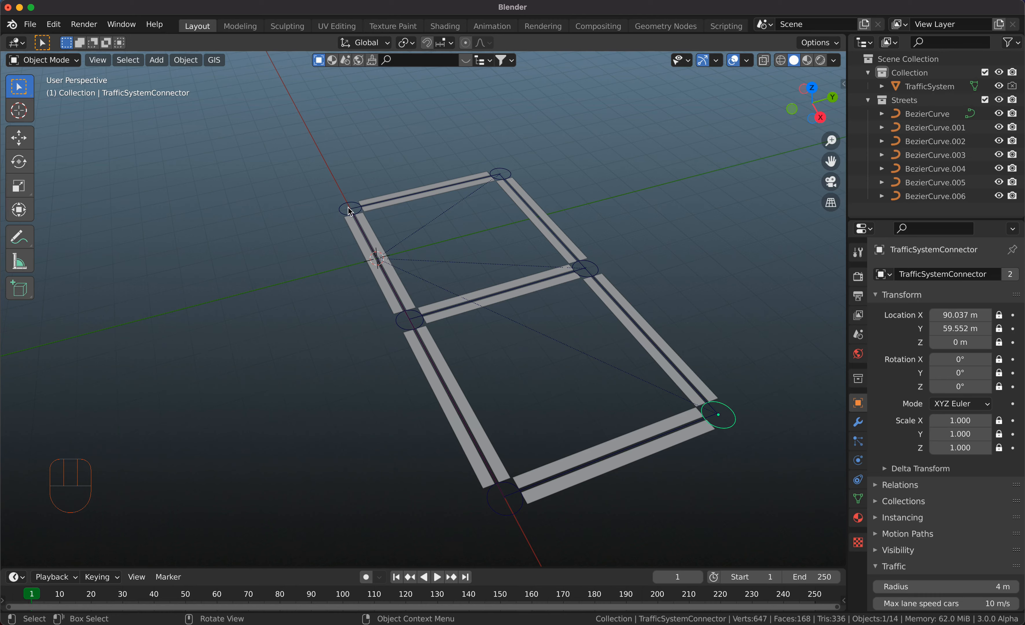
pyautogui.keyDown('shift'); pyautogui.scroll(-4, 465, 275); pyautogui.keyUp('shift')
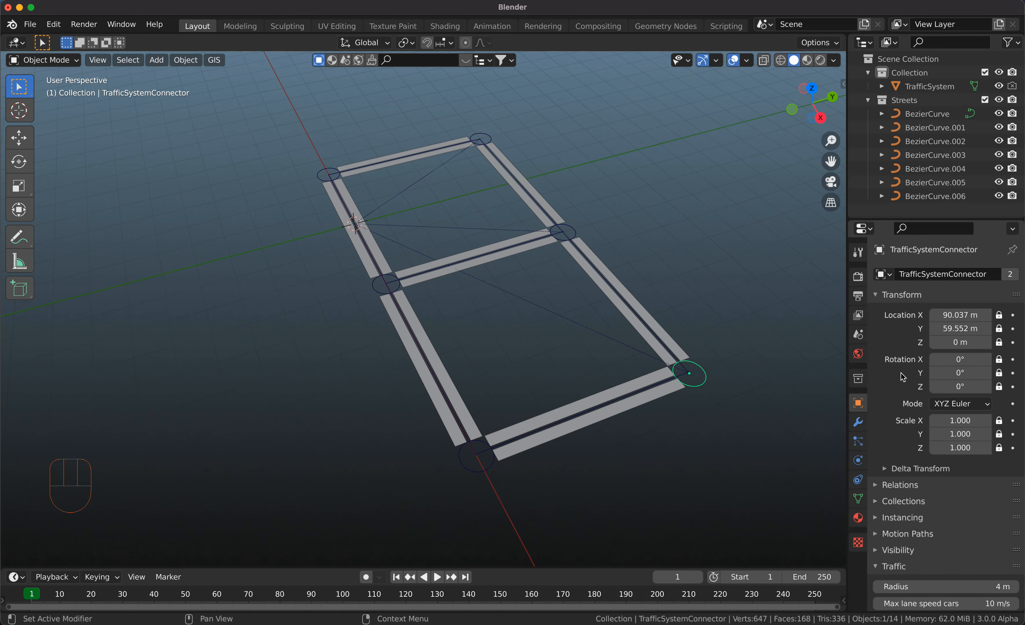
pyautogui.scroll(-8, 903, 377)
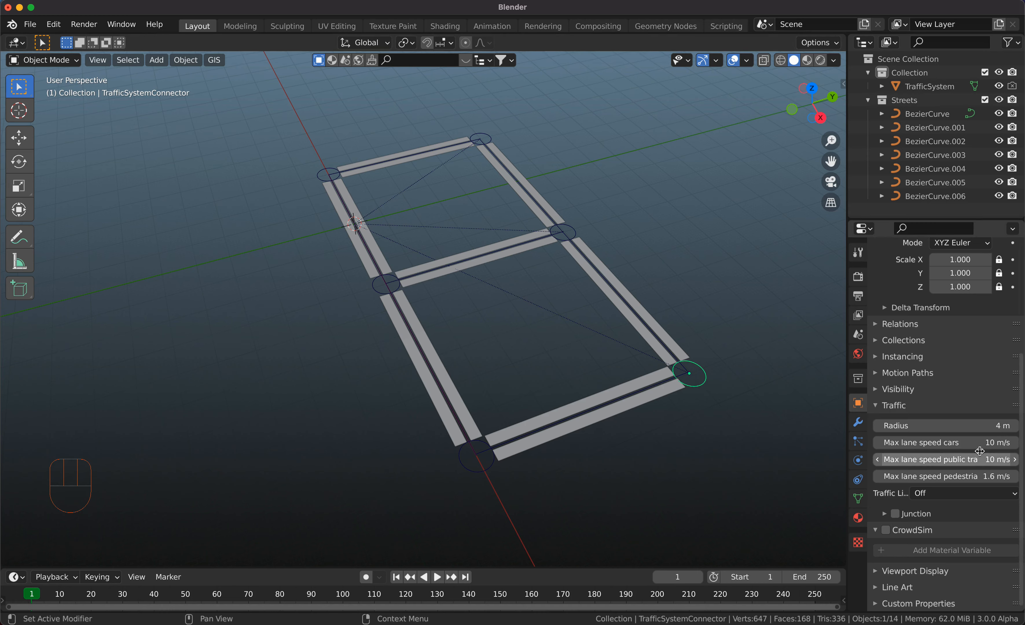
# Set the selected corner connector's radius to 7.6 m and its maximum lane speed for cars to 8.7 m/s.
pyautogui.moveTo(980, 426); pyautogui.dragTo(1006, 426)
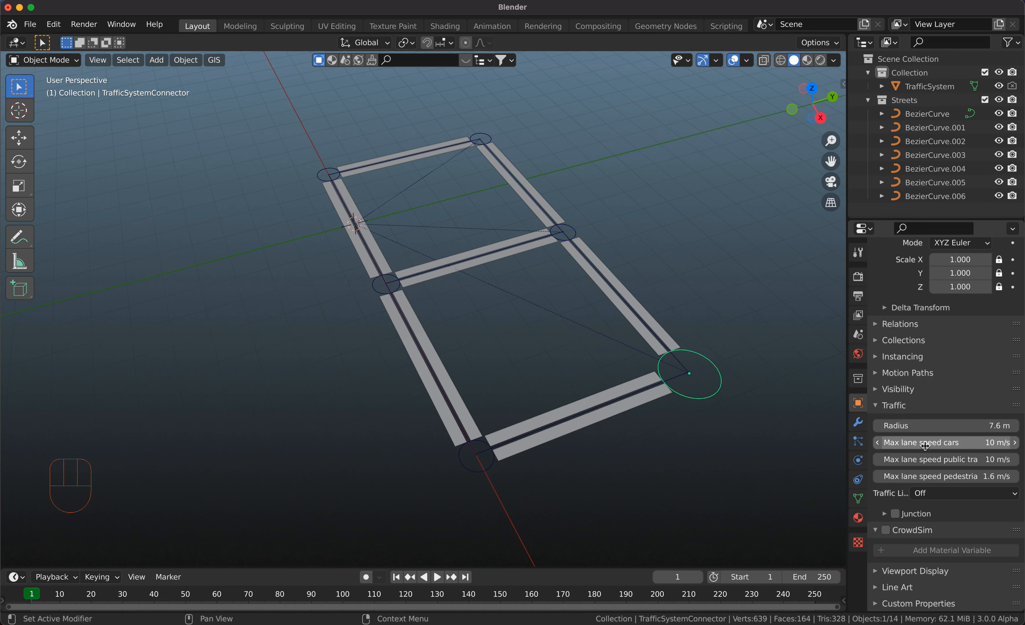
pyautogui.moveTo(917, 444); pyautogui.dragTo(947, 443)
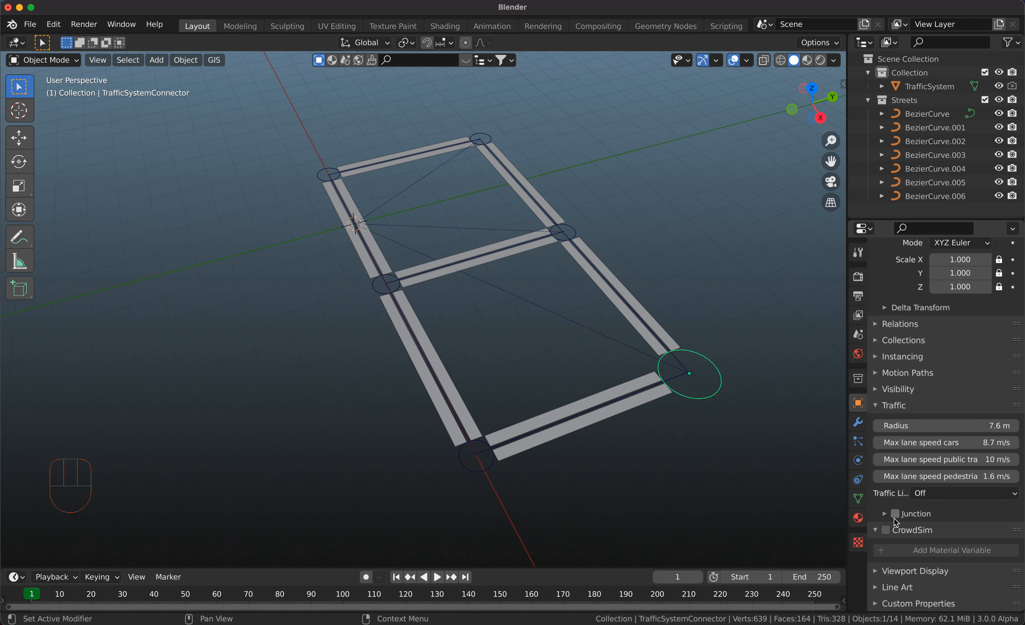
# Examine the corner connector's traffic light setting and junction lane links, enabling Junction and disabling it again.
pyautogui.click(926, 494)
pyautogui.moveTo(847, 472); pyautogui.dragTo(811, 473)
pyautogui.click(847, 514)
pyautogui.scroll(-4, 847, 518)
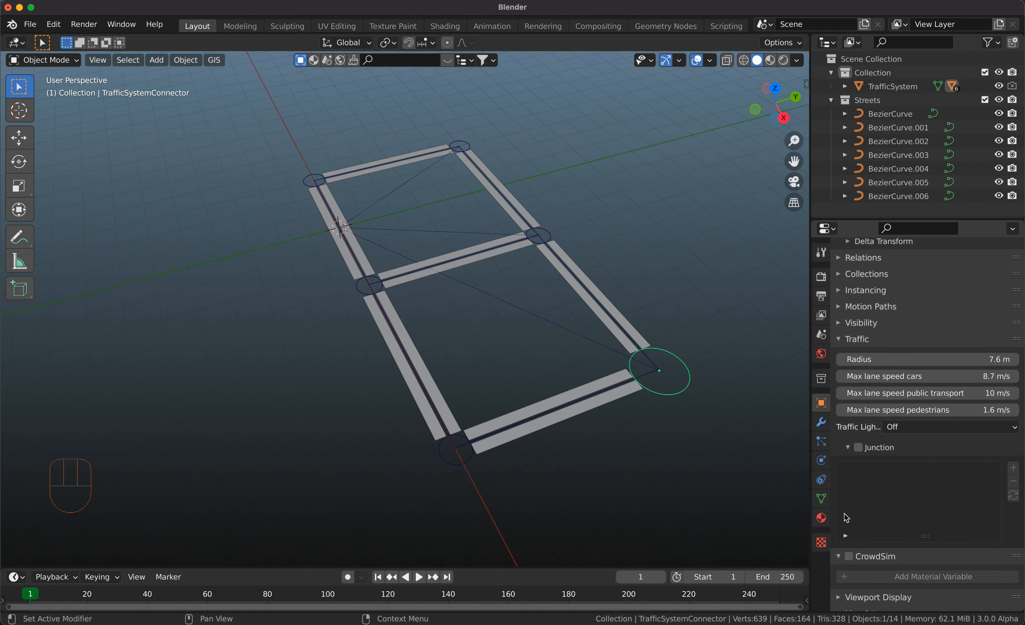
pyautogui.scroll(-2, 847, 518)
pyautogui.click(860, 422)
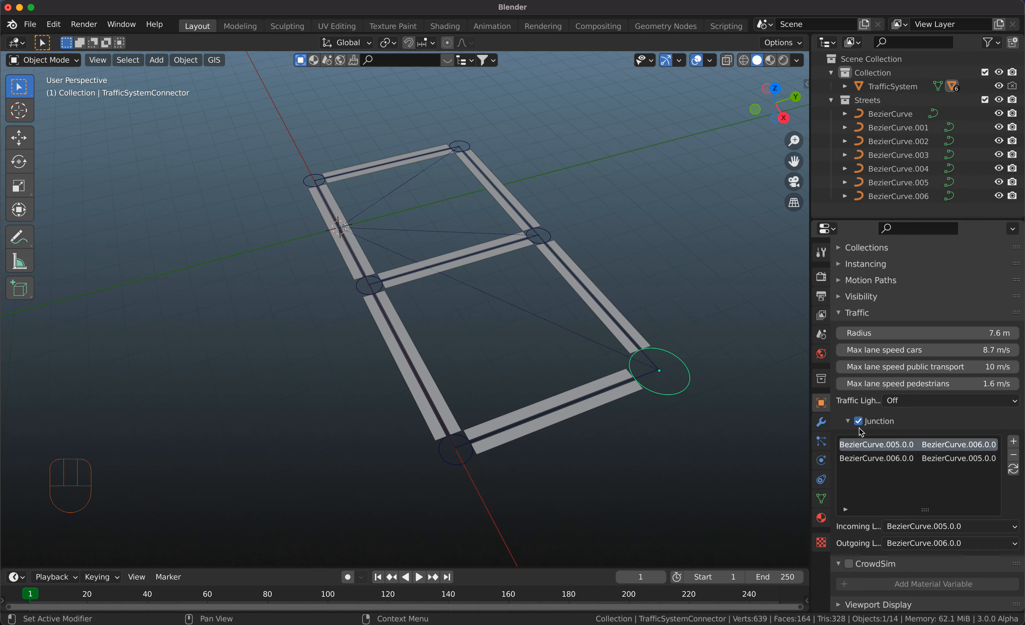
pyautogui.click(859, 421)
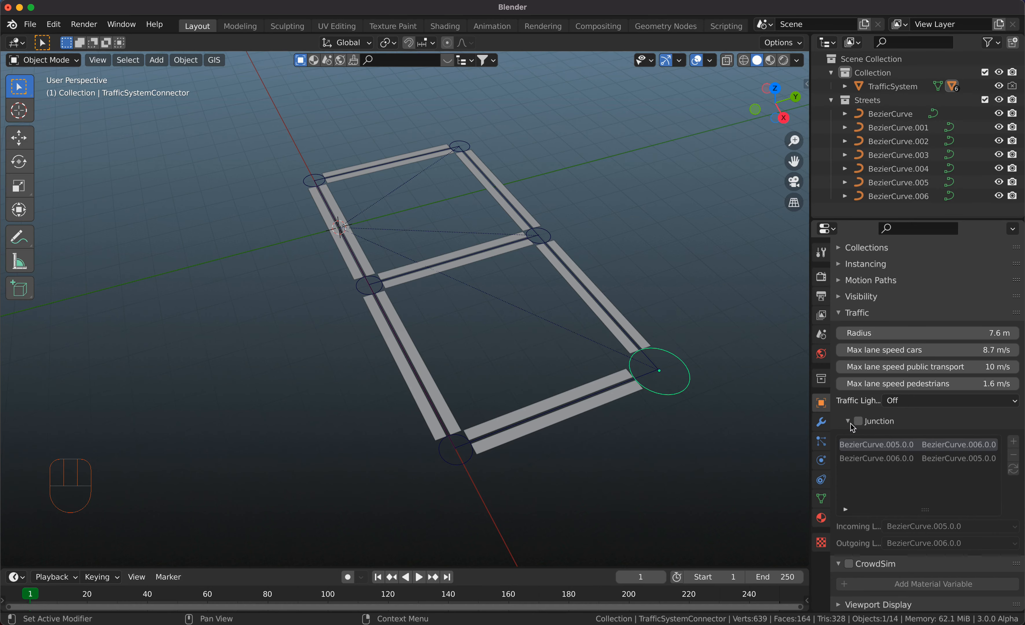
pyautogui.click(850, 422)
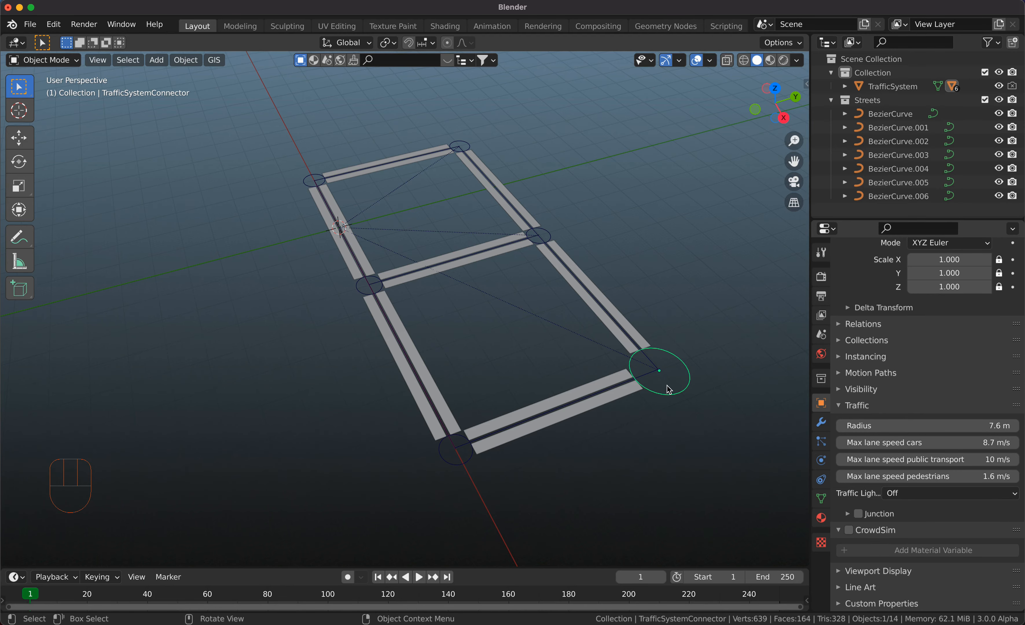
# Select the connector where the middle cross street meets the wide-side streets (TrafficSystemConnector.004) and set its radius to 5.9 m.
pyautogui.hscroll(-2, 669, 390)
pyautogui.hscroll(3, 669, 390)
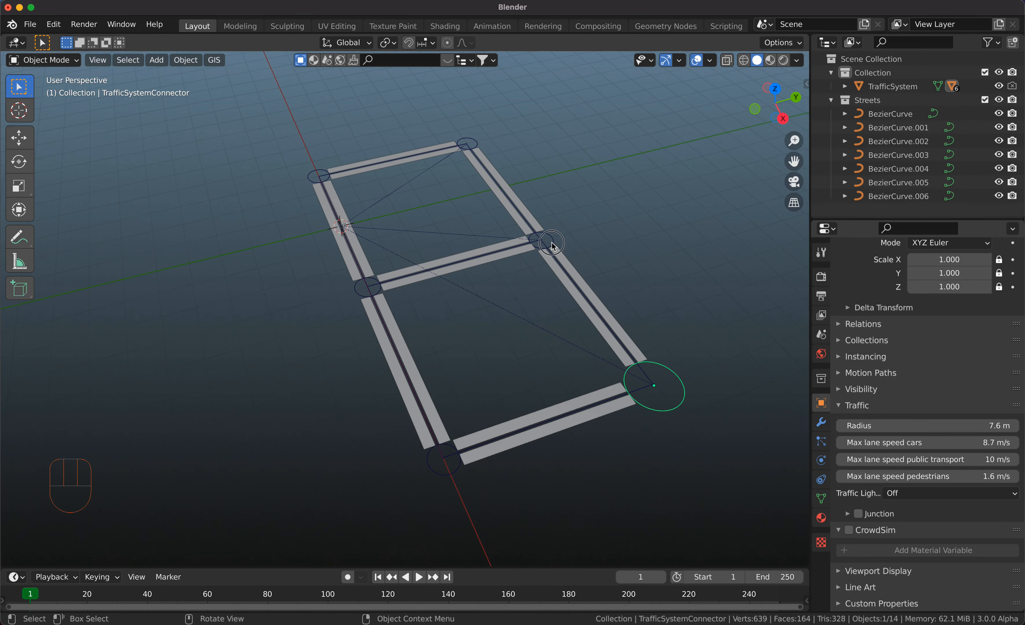
pyautogui.click(542, 241)
pyautogui.moveTo(891, 426)
pyautogui.mouseDown()
pyautogui.moveTo(934, 426)
pyautogui.moveTo(891, 428)
pyautogui.mouseUp()
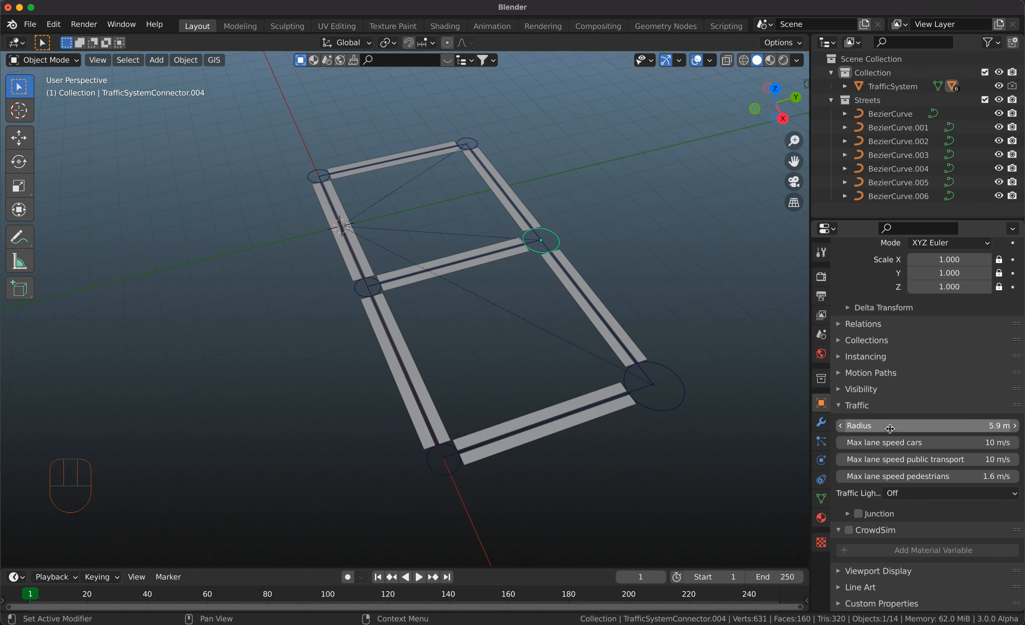
# Give the street curve BezierCurve.005 two lanes in each direction by setting Lanes A and Lanes B to 2.
pyautogui.click(548, 248)
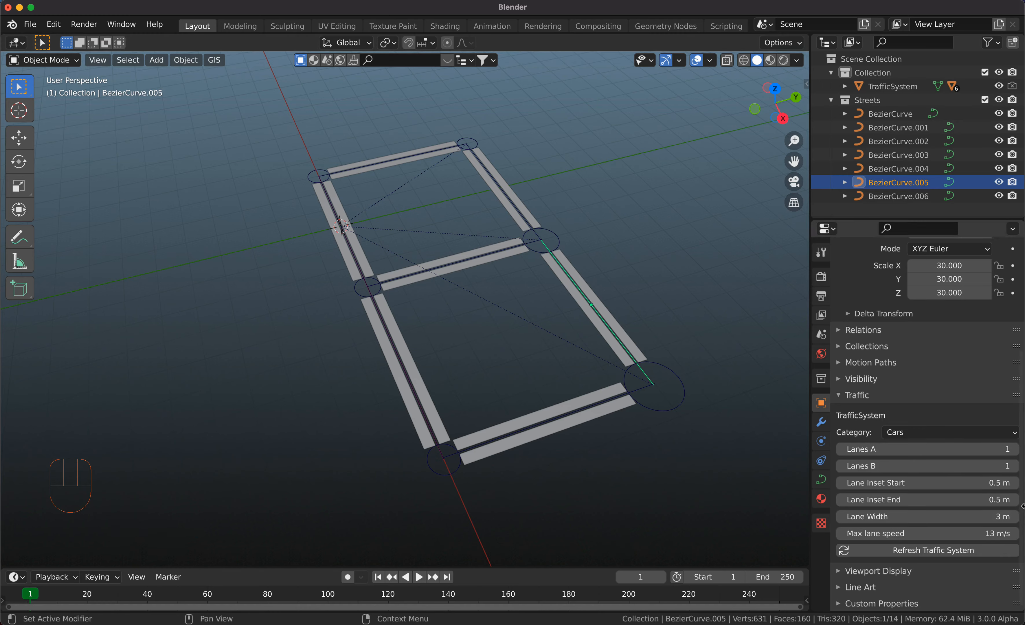
pyautogui.click(1014, 450)
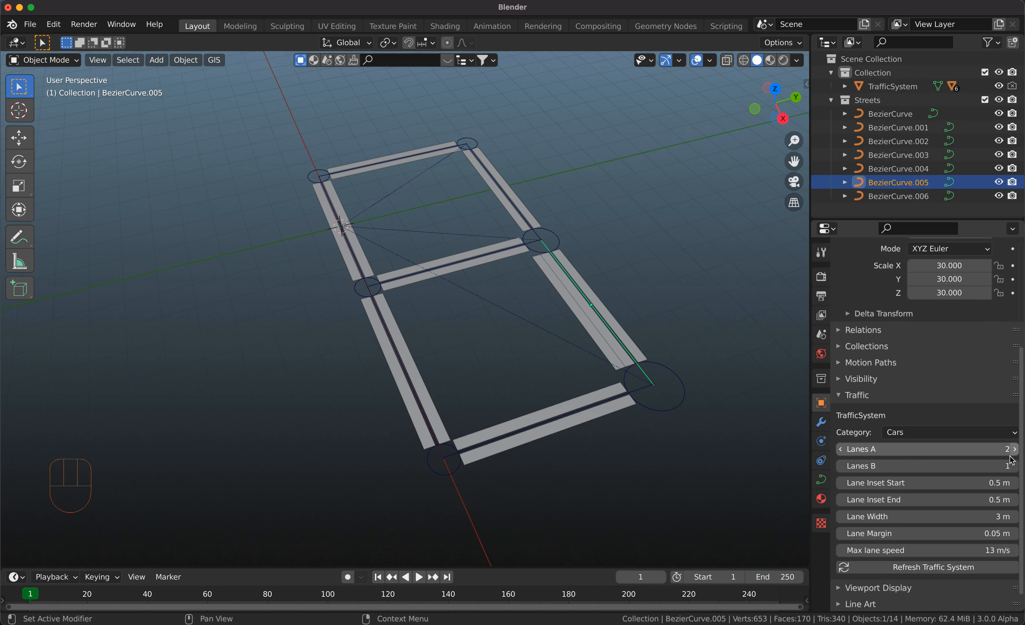
pyautogui.click(1014, 467)
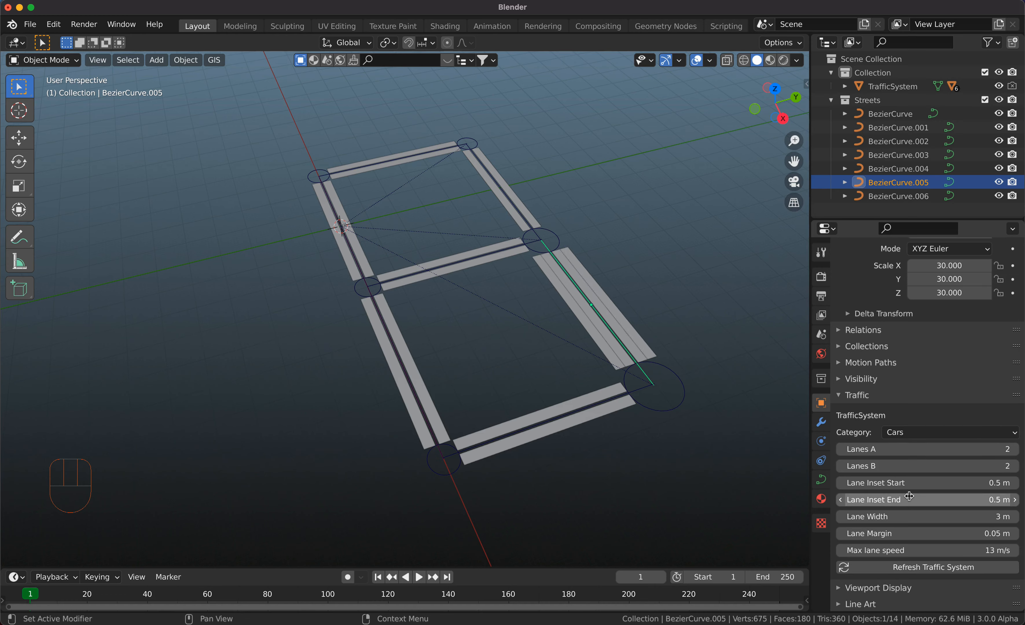
# Set the BezierCurve.005 street's lane inset to 3.2 m at the start and 2.5 m at the end, and its lane width to 3.3 m.
pyautogui.keyDown('shift'); pyautogui.moveTo(899, 485); pyautogui.dragTo(964, 485); pyautogui.keyUp('shift')
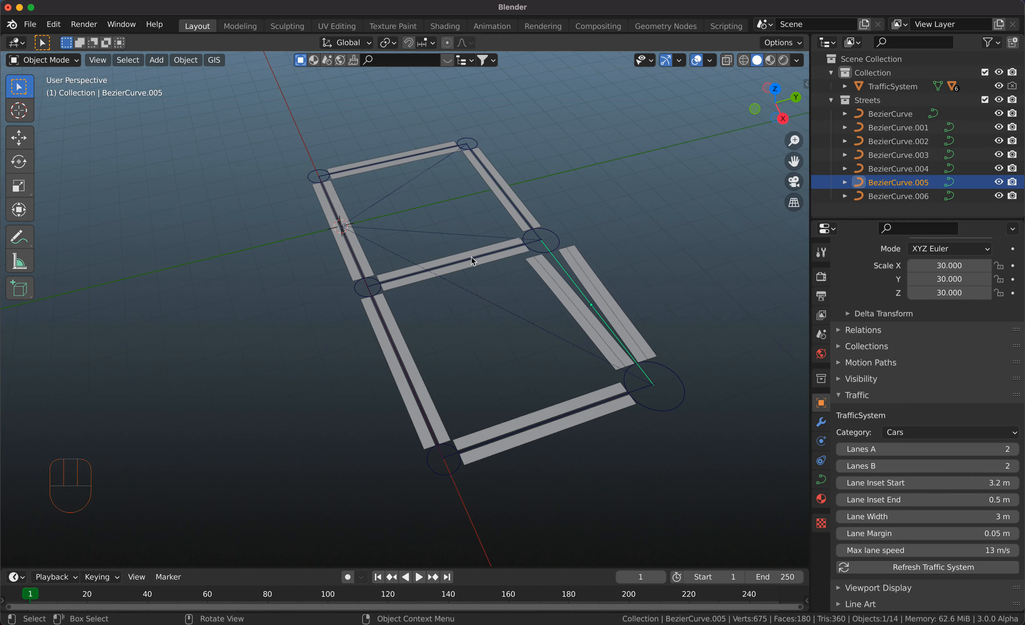
pyautogui.moveTo(888, 499)
pyautogui.mouseDown()
pyautogui.moveTo(919, 500)
pyautogui.moveTo(888, 516)
pyautogui.moveTo(921, 517)
pyautogui.moveTo(865, 516)
pyautogui.moveTo(876, 517)
pyautogui.mouseUp()
pyautogui.scroll(-2, 606, 332)
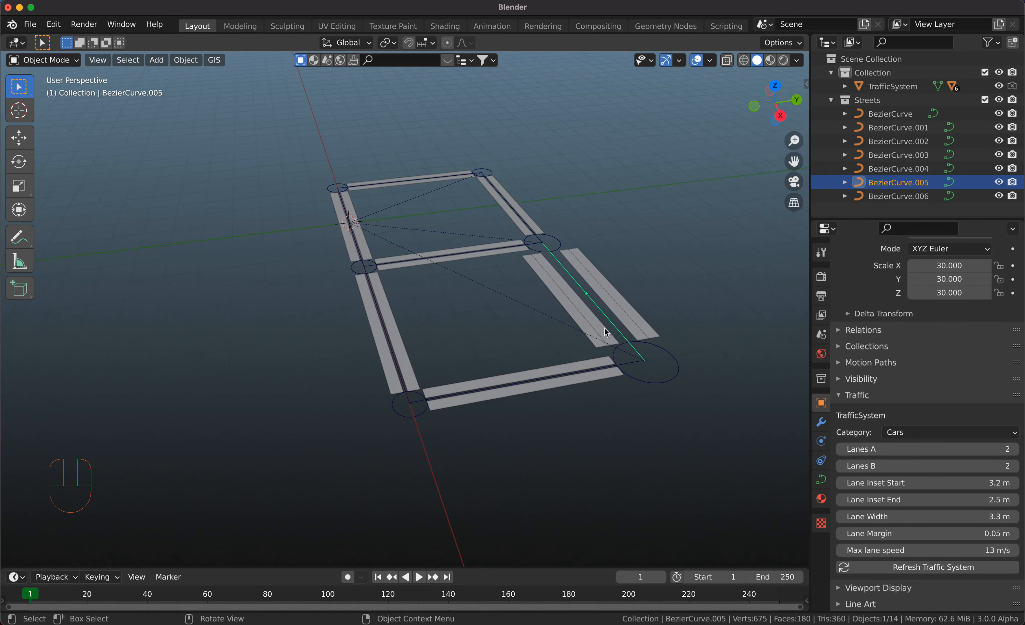
pyautogui.scroll(2, 606, 332)
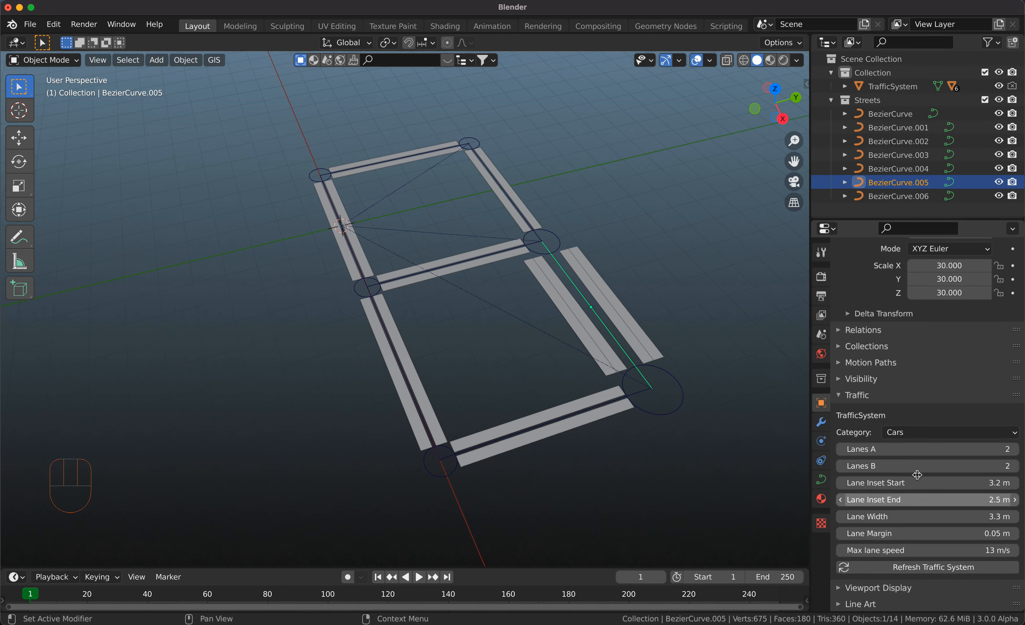
pyautogui.moveTo(632, 329)
pyautogui.mouseDown(button='middle')
pyautogui.moveTo(627, 321)
pyautogui.moveTo(637, 328)
pyautogui.mouseUp(button='middle')
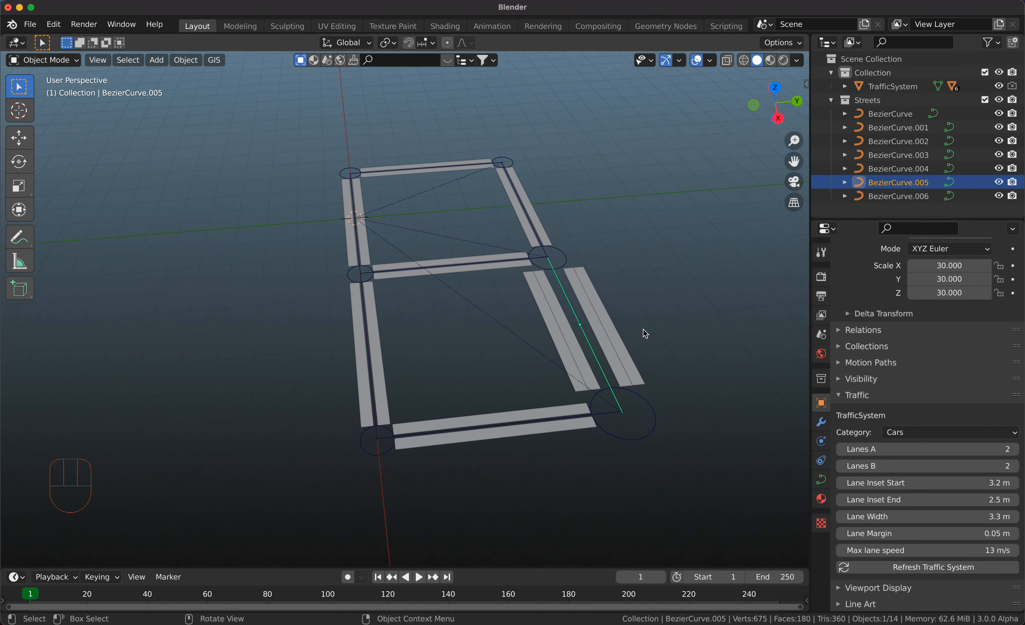
pyautogui.moveTo(610, 404); pyautogui.dragTo(553, 373, button='middle')
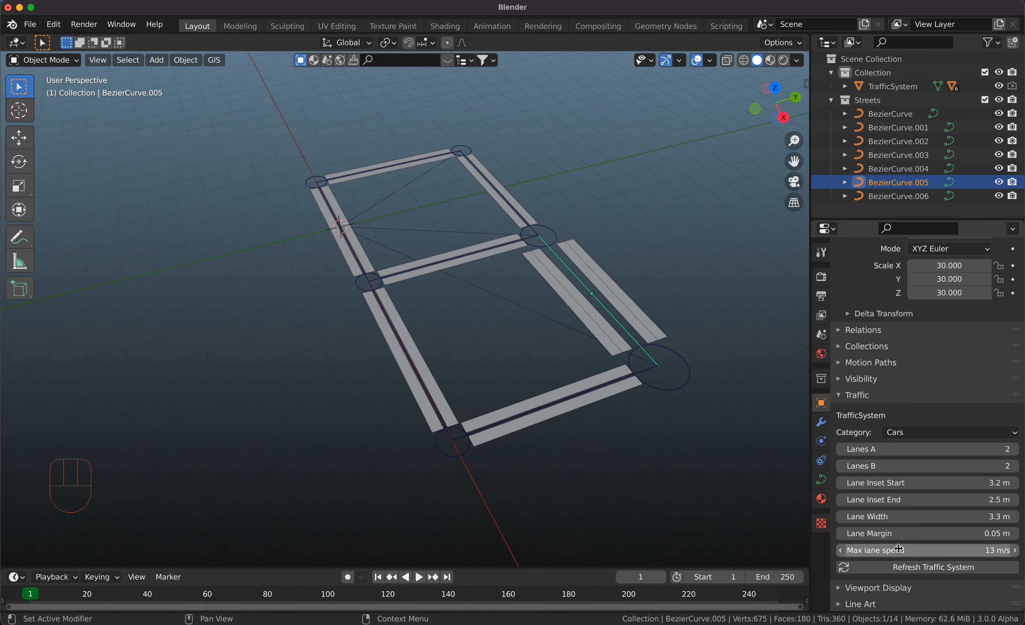
# Set the four-lane street's lane margin to 0.72 m, lane width to 3.8 m, inset start to 0.02 m and inset end to 0.54 m.
pyautogui.moveTo(901, 533); pyautogui.dragTo(955, 516)
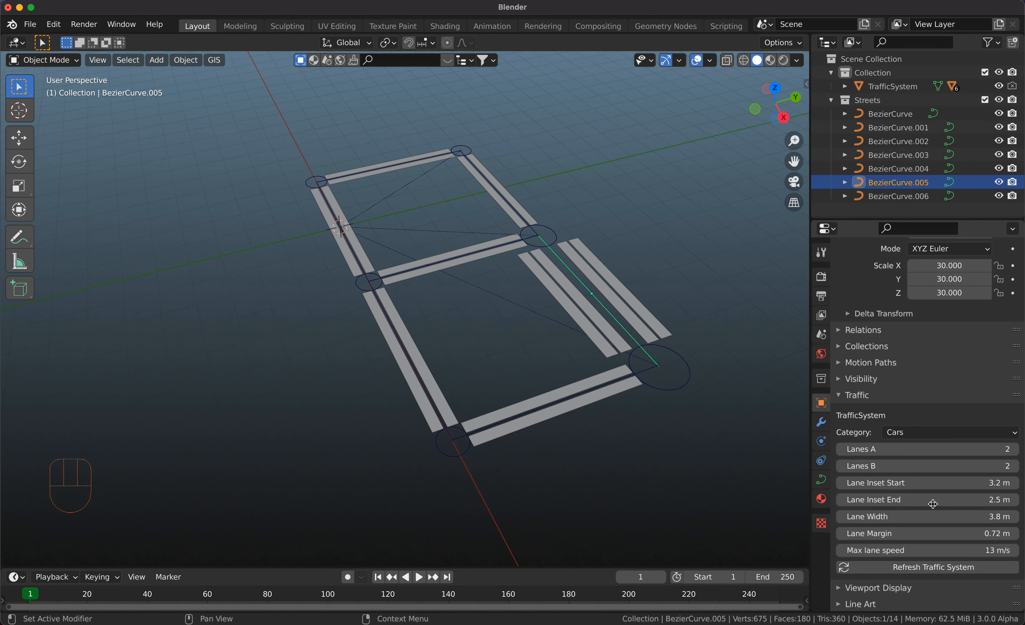
pyautogui.moveTo(939, 482)
pyautogui.mouseDown()
pyautogui.moveTo(893, 482)
pyautogui.moveTo(941, 498)
pyautogui.moveTo(905, 499)
pyautogui.moveTo(946, 499)
pyautogui.mouseUp()
pyautogui.scroll(-5, 555, 335)
pyautogui.scroll(5, 555, 335)
pyautogui.hscroll(2, 555, 335)
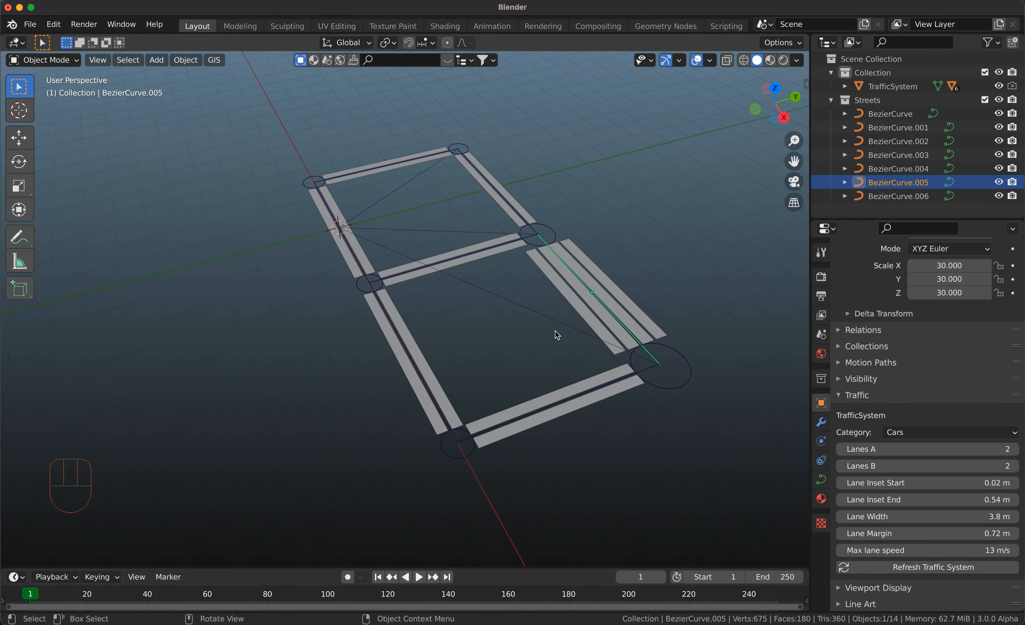
# Select the TrafficSystem object and examine its Traffic settings, including the list of street curves, type and resolution.
pyautogui.click(892, 86)
pyautogui.scroll(-2, 950, 496)
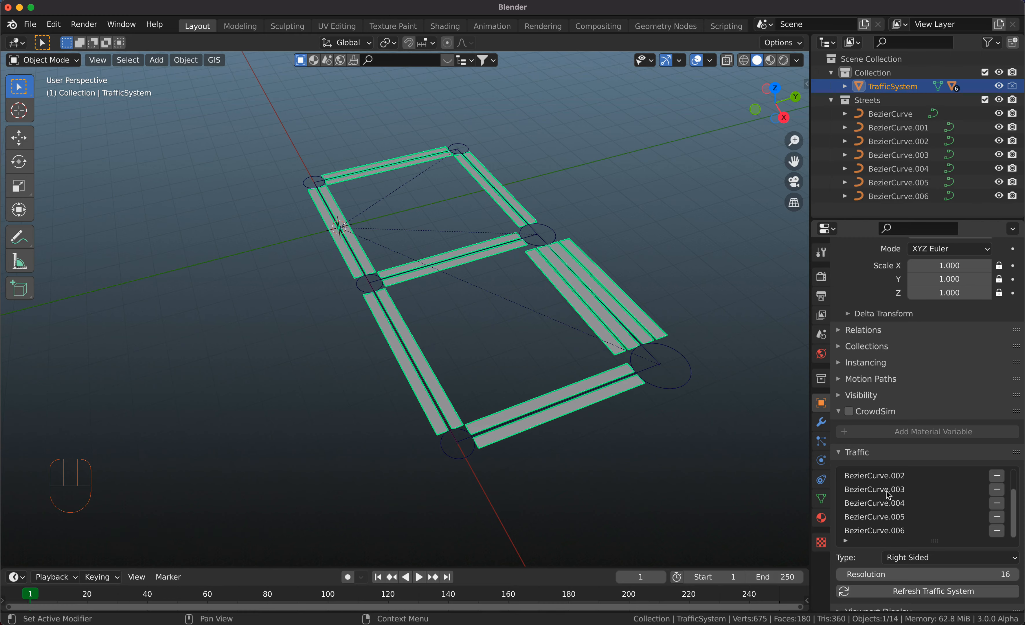
pyautogui.click(888, 475)
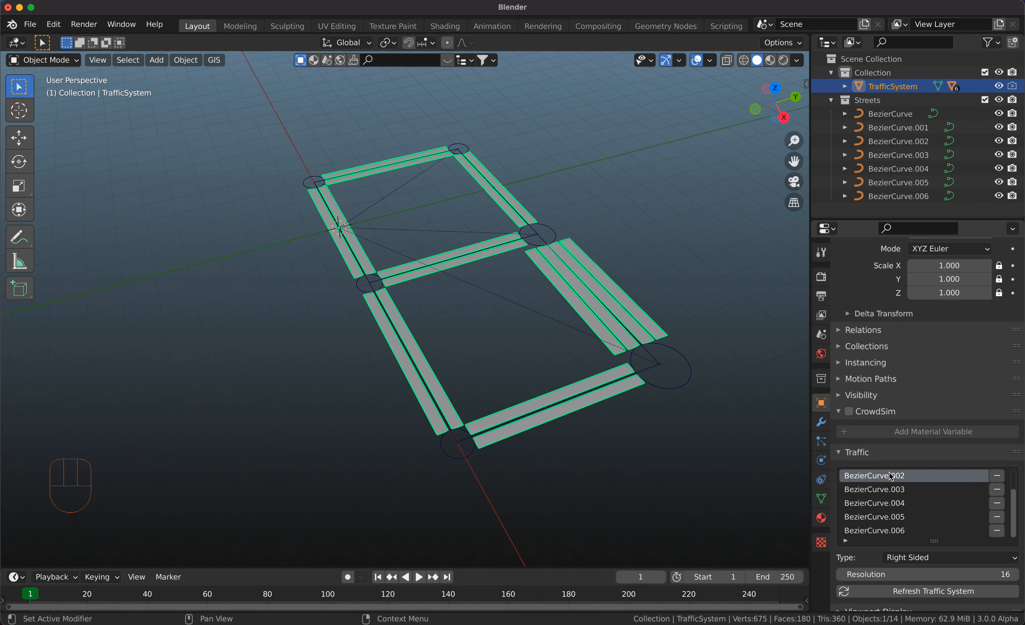
pyautogui.scroll(2, 889, 476)
pyautogui.scroll(-2, 881, 491)
pyautogui.scroll(2, 888, 529)
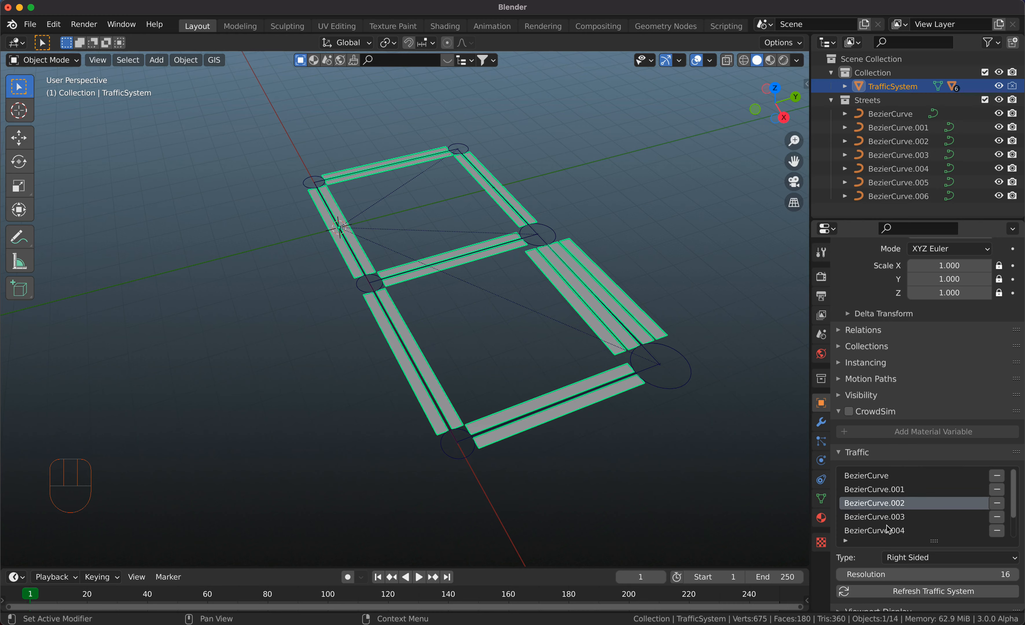
pyautogui.scroll(-2, 888, 529)
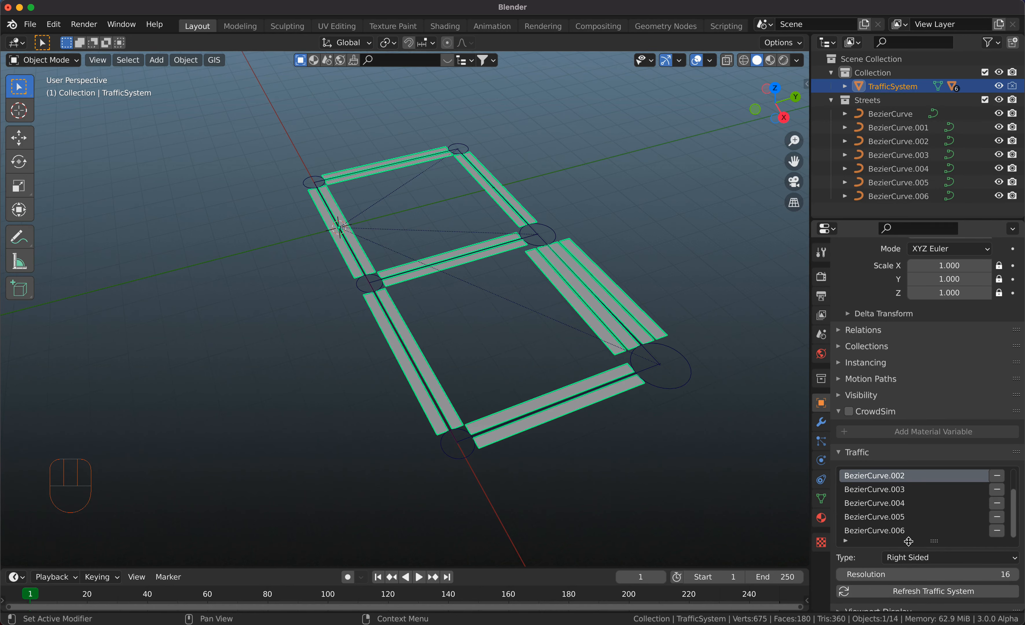
# Set the radius of TrafficSystemConnector.004, between the middle cross street and the four-lane street, to 8.7 m.
pyautogui.scroll(-3, 540, 305)
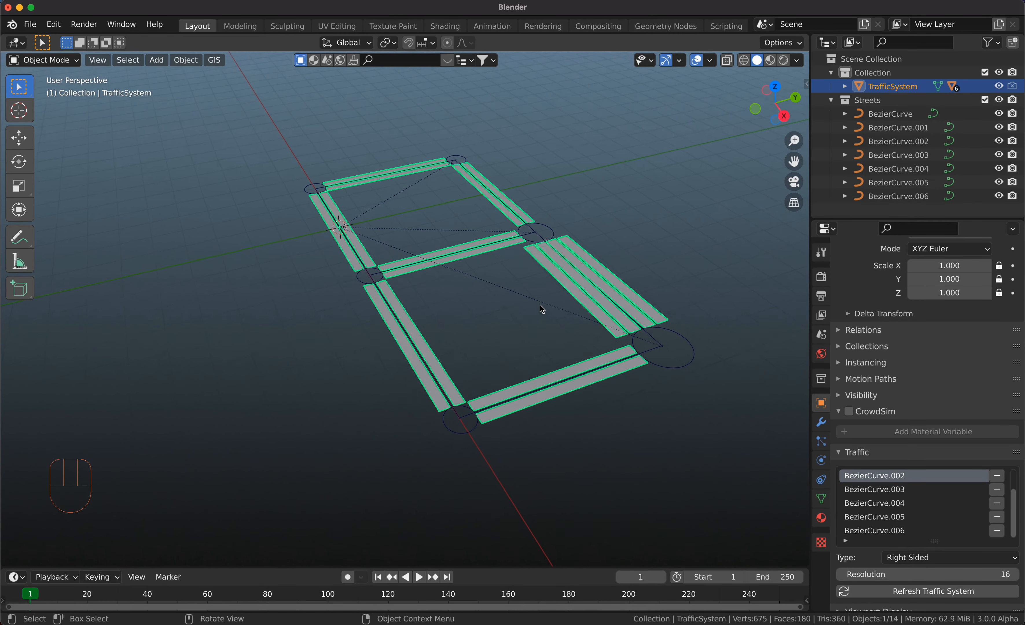
pyautogui.scroll(4, 540, 305)
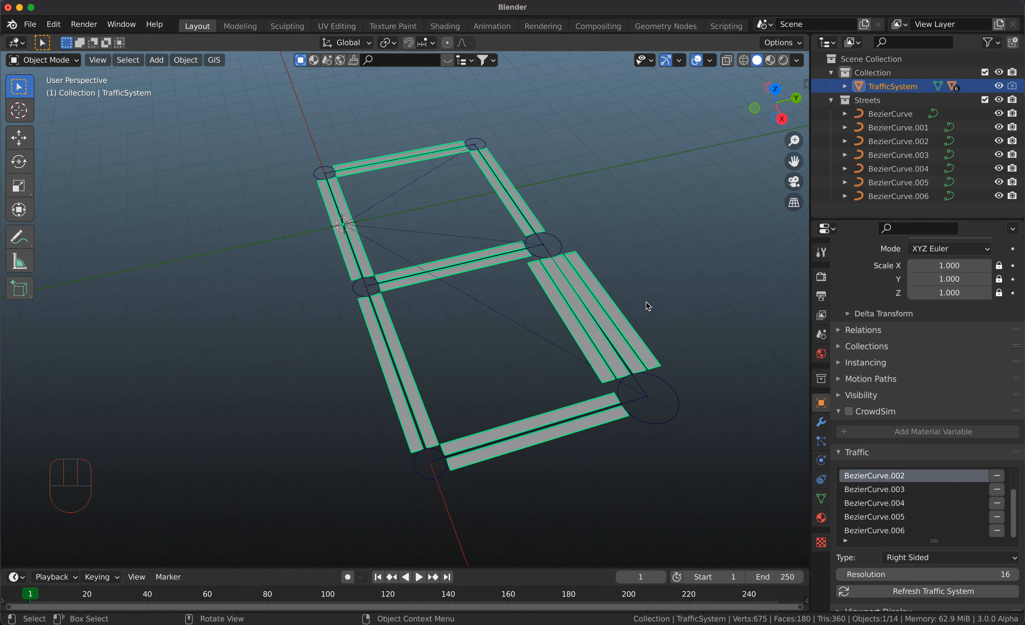
pyautogui.click(565, 249)
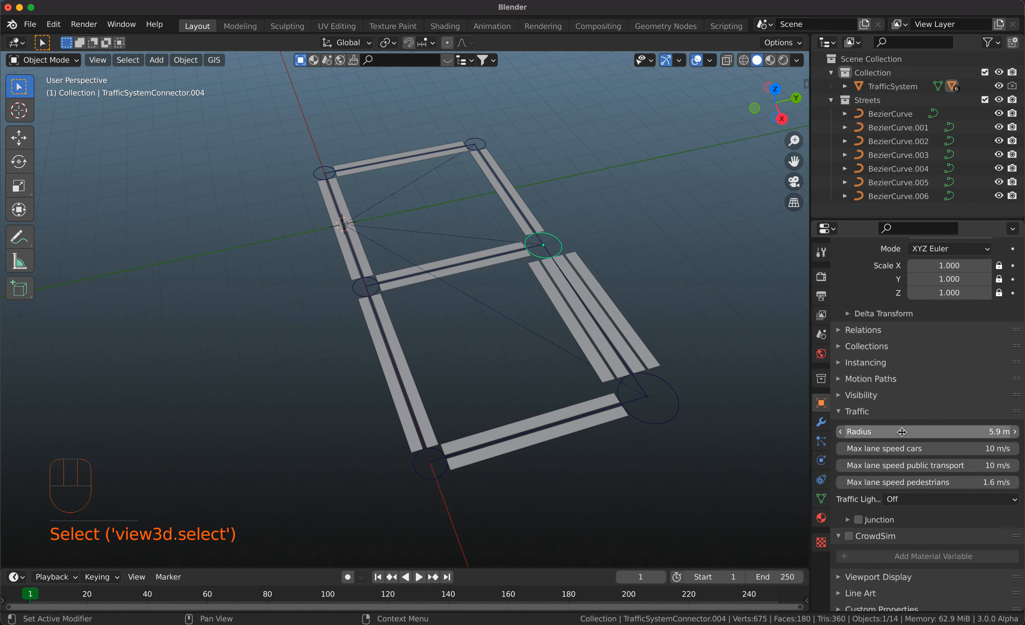
pyautogui.moveTo(902, 431); pyautogui.dragTo(931, 432)
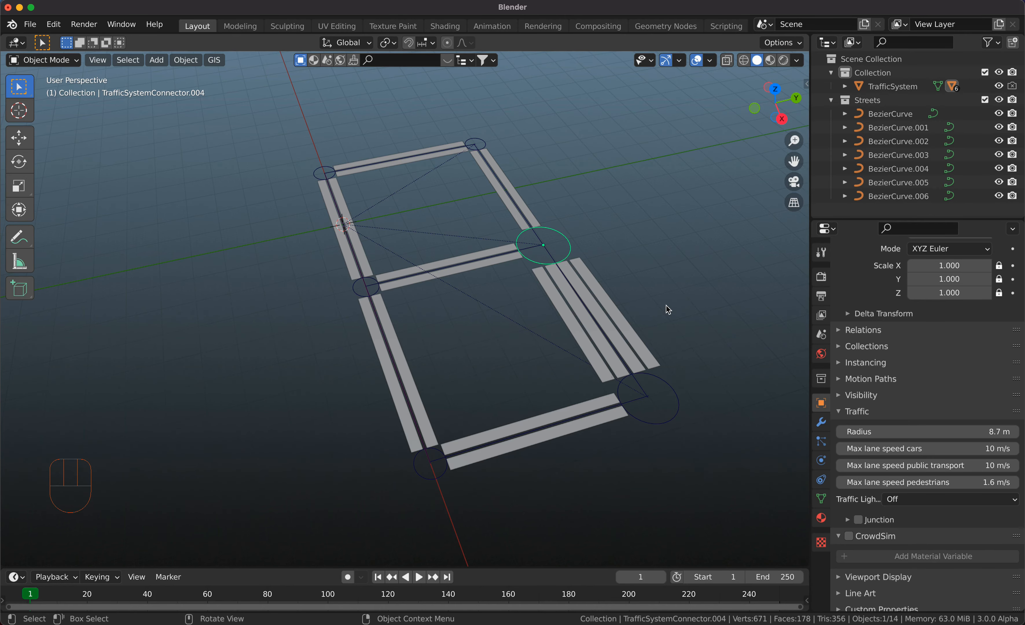
# Select the traffic system and add Crowd Sim mesh agents distributed over its lane mesh.
pyautogui.scroll(-5, 660, 306)
pyautogui.scroll(3, 660, 306)
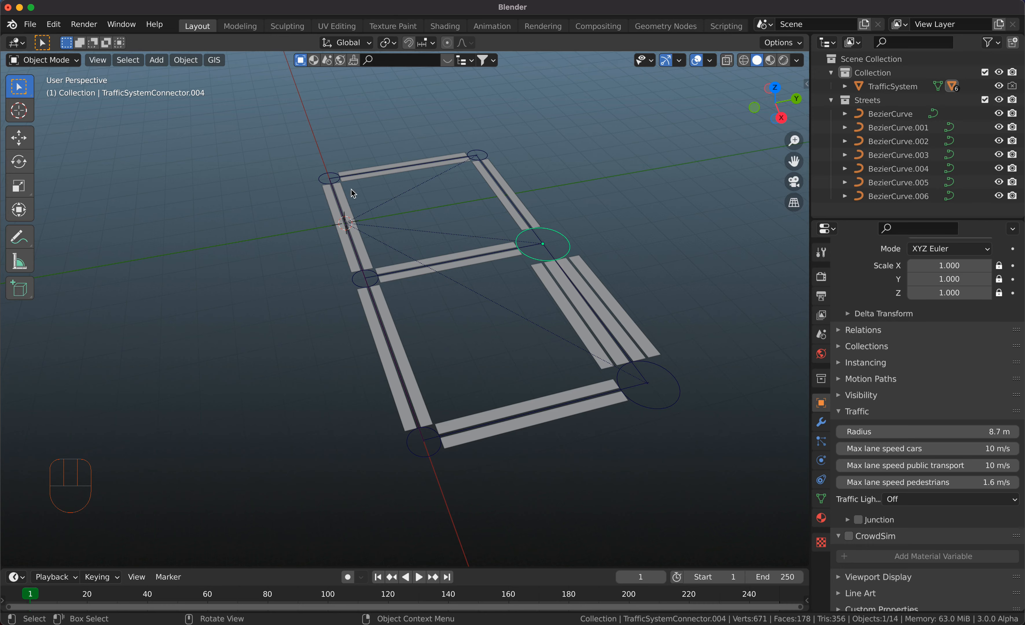
pyautogui.click(341, 196)
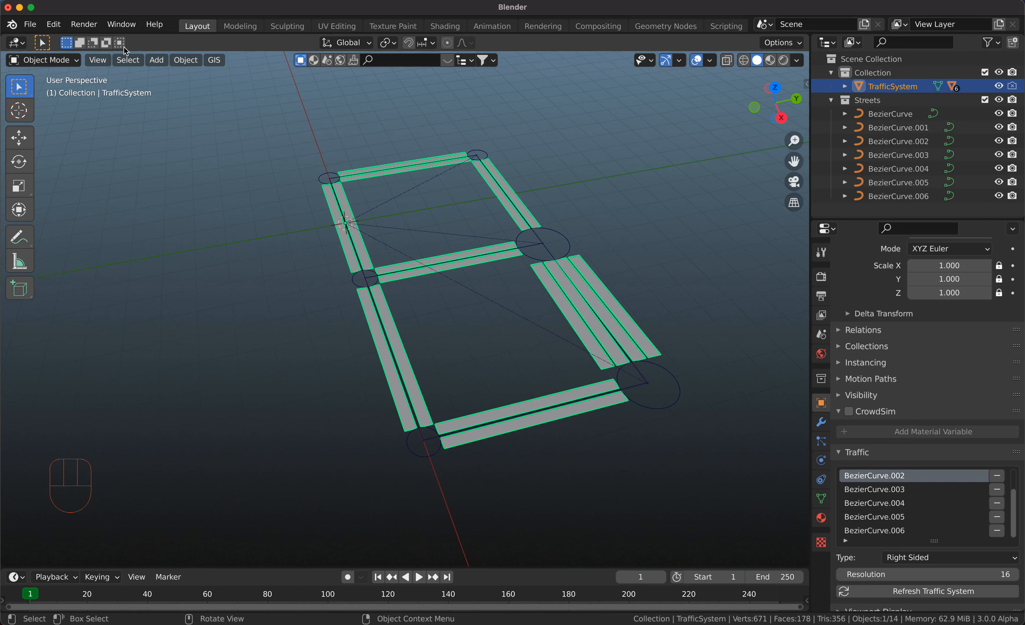
pyautogui.click(166, 61)
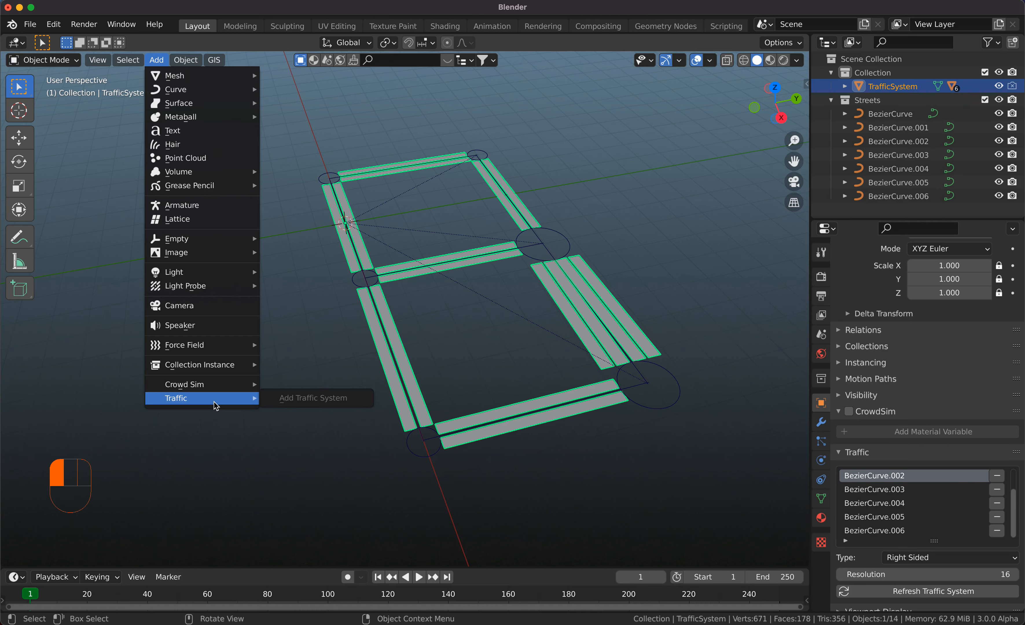
pyautogui.moveTo(220, 387)
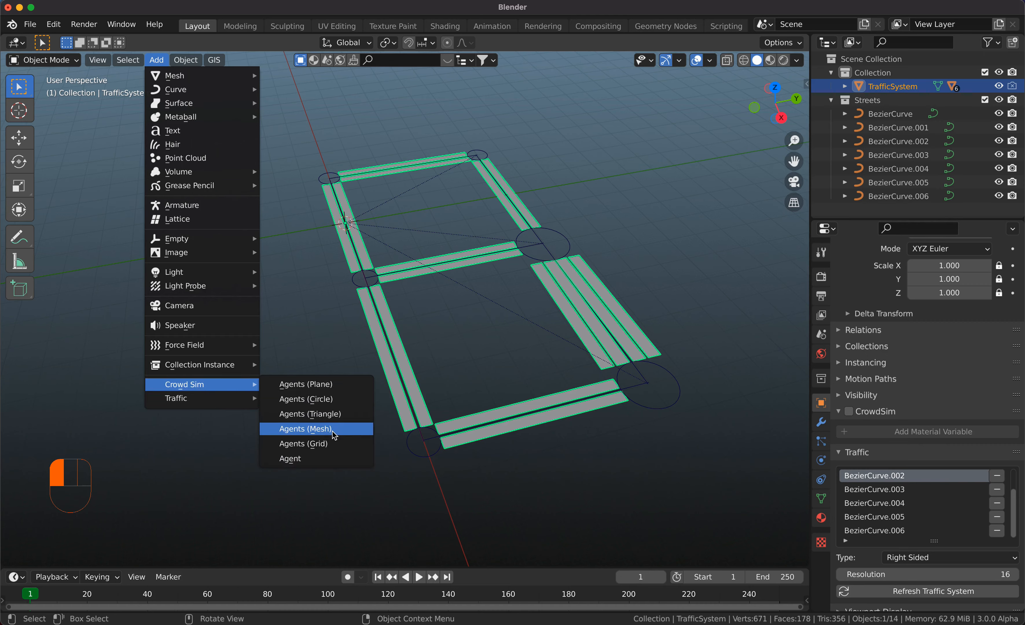
pyautogui.click(306, 429)
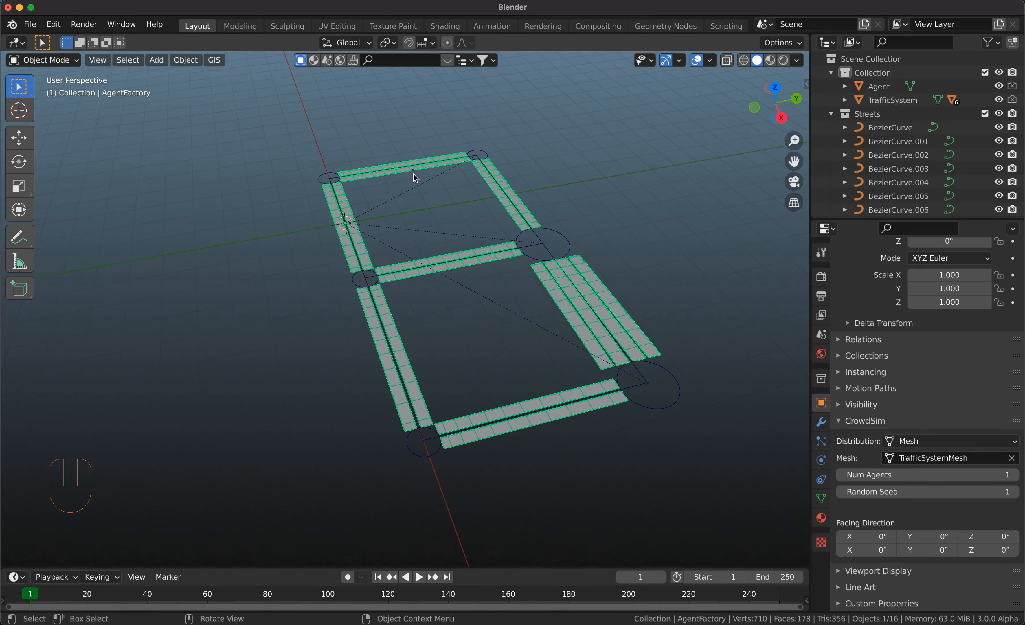
# Examine the agent placed on the far cross street's lane and the generated lane mesh up close.
pyautogui.keyDown('super'); pyautogui.scroll(-5, 415, 169); pyautogui.keyUp('super')
pyautogui.keyDown('super'); pyautogui.scroll(6, 415, 169); pyautogui.keyUp('super')
pyautogui.keyDown('shift'); pyautogui.scroll(3, 415, 169); pyautogui.keyUp('shift')
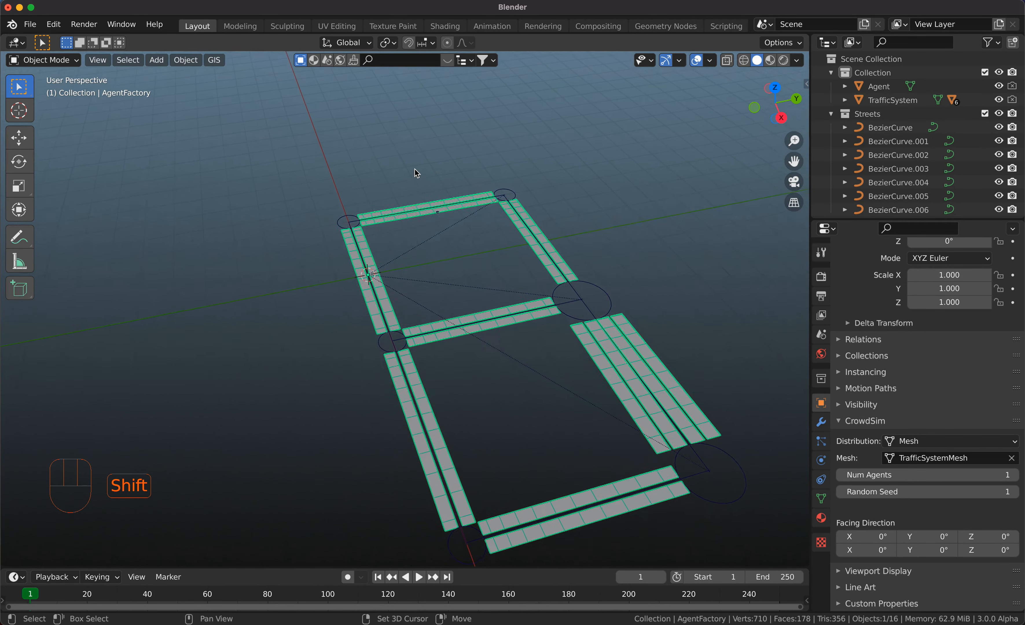
pyautogui.keyDown('super'); pyautogui.scroll(8, 415, 169); pyautogui.keyUp('super')
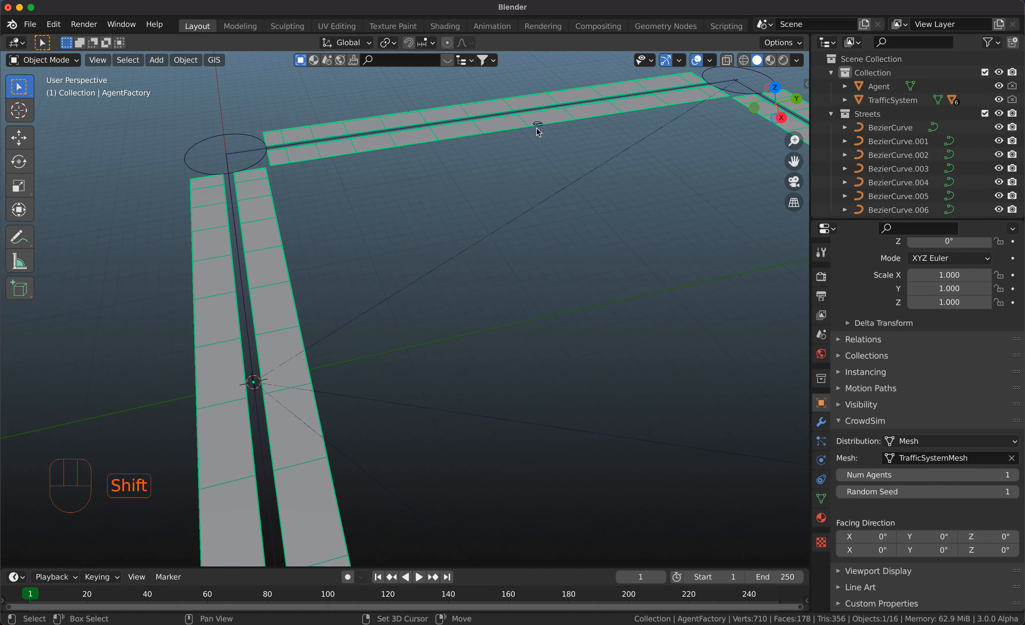
pyautogui.keyDown('shift'); pyautogui.scroll(4, 537, 128); pyautogui.keyUp('shift')
pyautogui.keyDown('super'); pyautogui.scroll(5, 537, 128); pyautogui.keyUp('super')
pyautogui.keyDown('super'); pyautogui.scroll(-1, 537, 128); pyautogui.keyUp('super')
pyautogui.scroll(3, 576, 150)
pyautogui.keyDown('shift'); pyautogui.scroll(5, 577, 151); pyautogui.keyUp('shift')
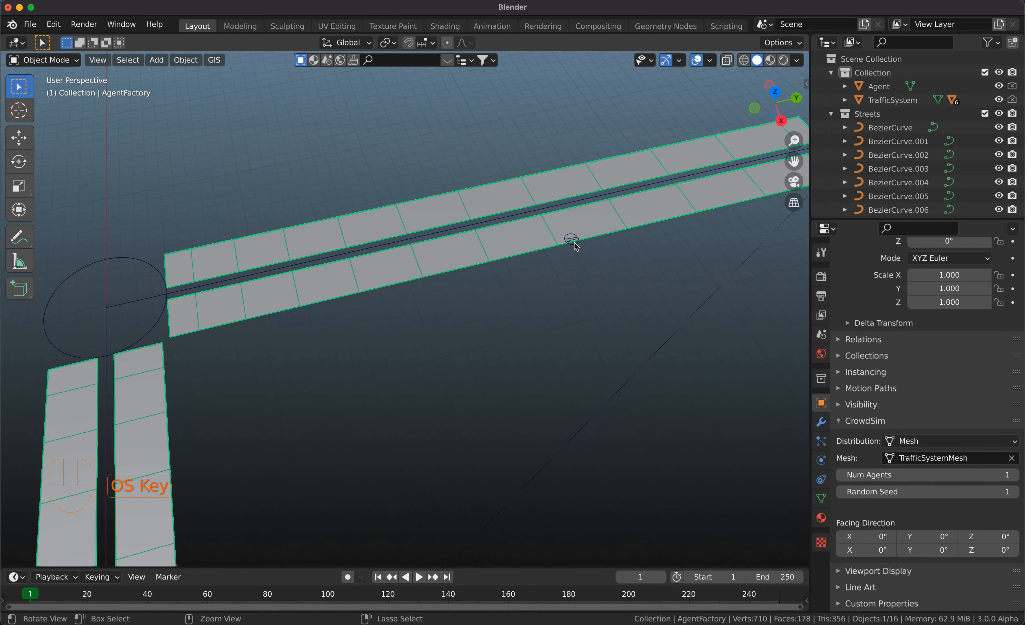
pyautogui.keyDown('super'); pyautogui.scroll(-6, 576, 247); pyautogui.keyUp('super')
pyautogui.keyDown('shift'); pyautogui.scroll(-5, 577, 246); pyautogui.keyUp('shift')
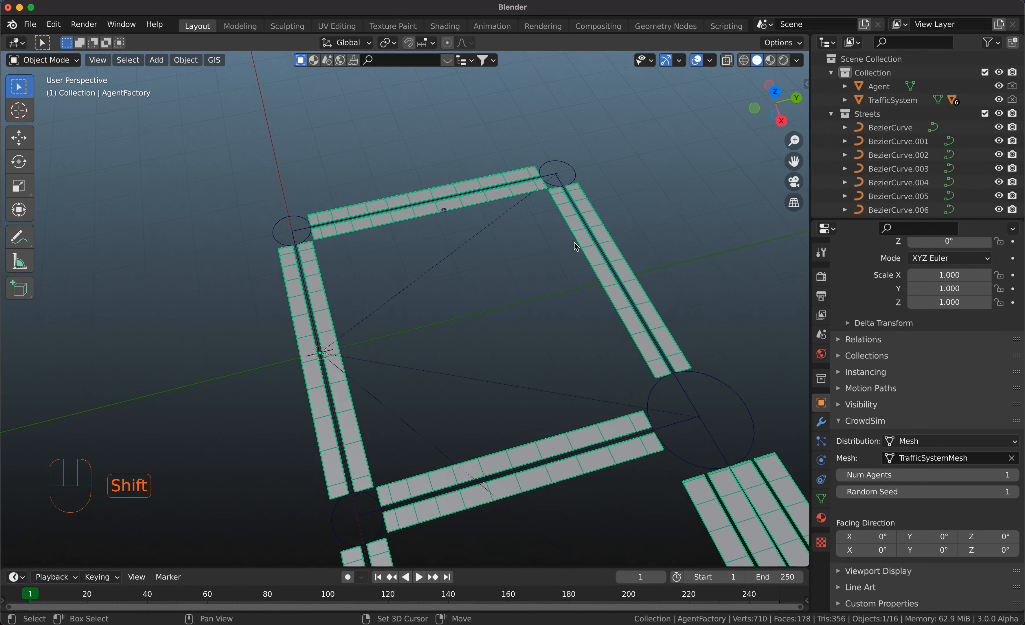
# Play the animation briefly to check the agent on the street network, and return to the first frame.
pyautogui.keyDown('super'); pyautogui.scroll(-3, 577, 246); pyautogui.keyUp('super')
pyautogui.keyDown('super'); pyautogui.scroll(2, 576, 246); pyautogui.keyUp('super')
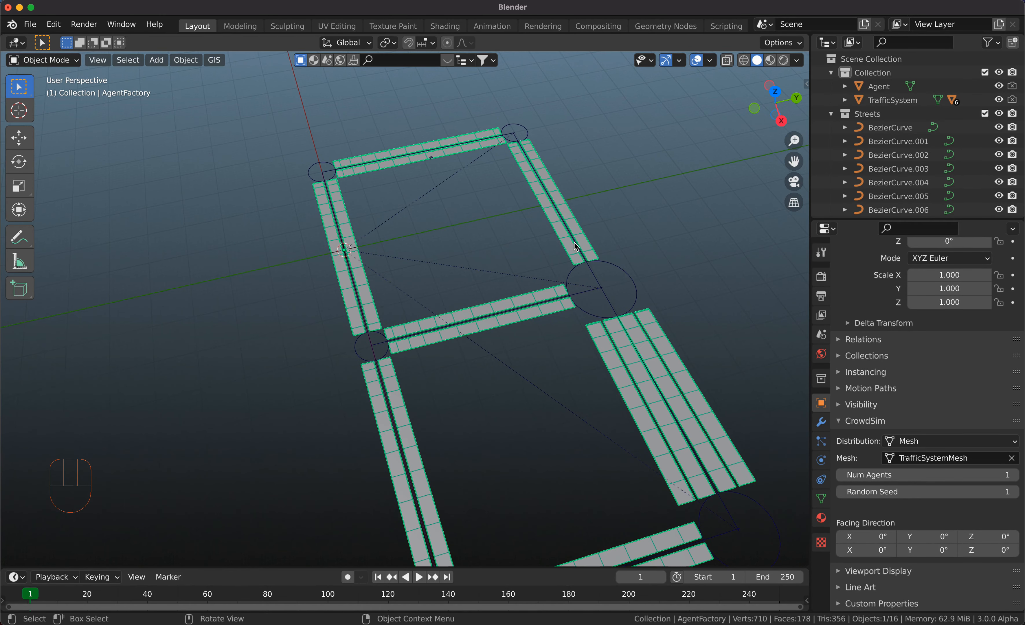
pyautogui.press('space')
pyautogui.press('space')
pyautogui.hotkey('shift', 'Left')
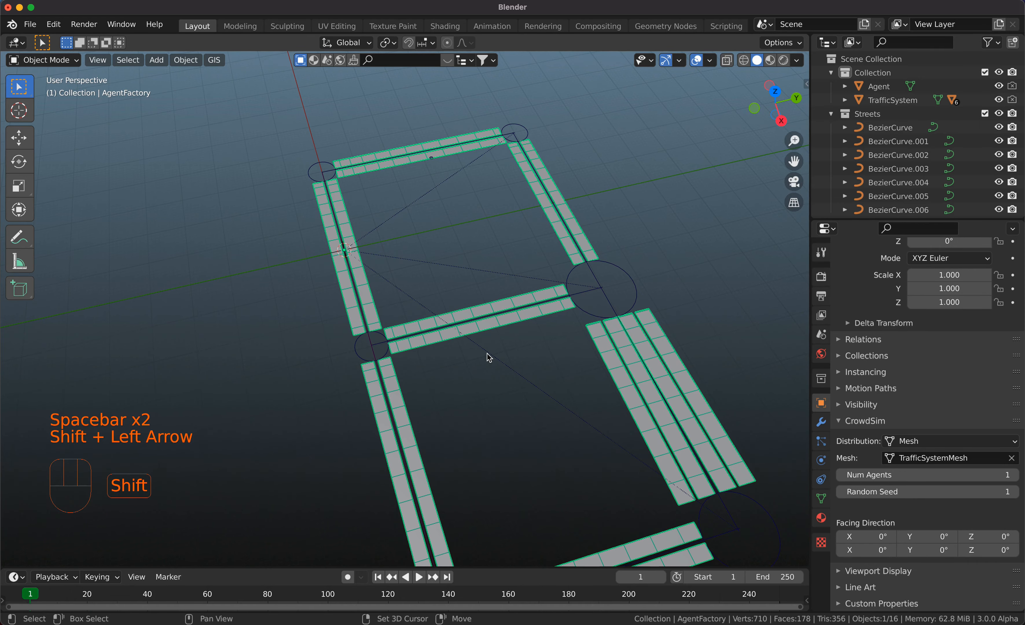
pyautogui.keyDown('super'); pyautogui.scroll(-4, 489, 357); pyautogui.keyUp('super')
pyautogui.keyDown('super'); pyautogui.scroll(2, 489, 357); pyautogui.keyUp('super')
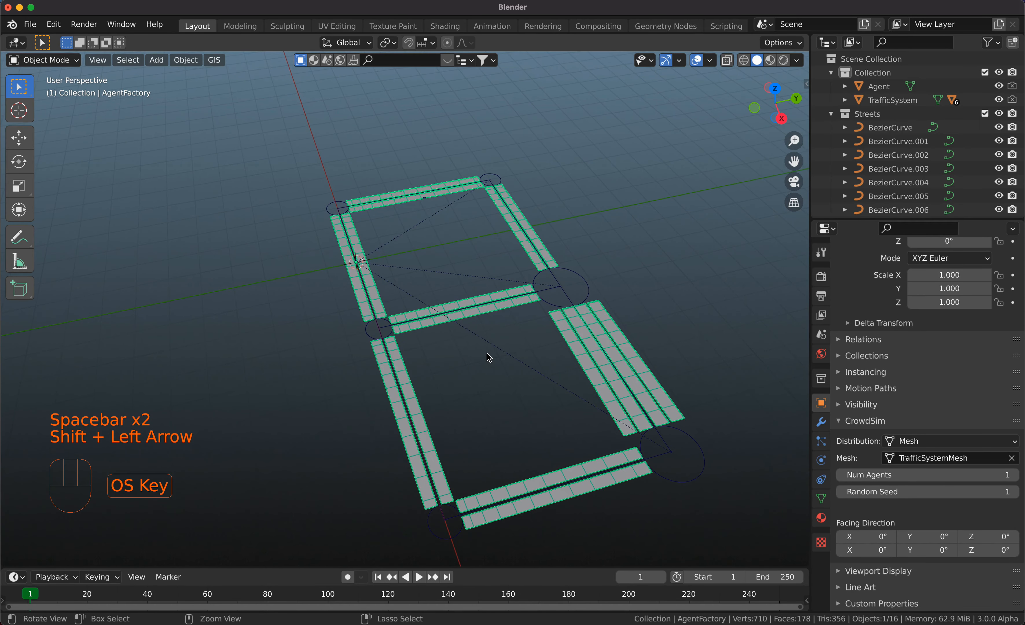
pyautogui.keyDown('shift'); pyautogui.scroll(-4, 489, 357); pyautogui.keyUp('shift')
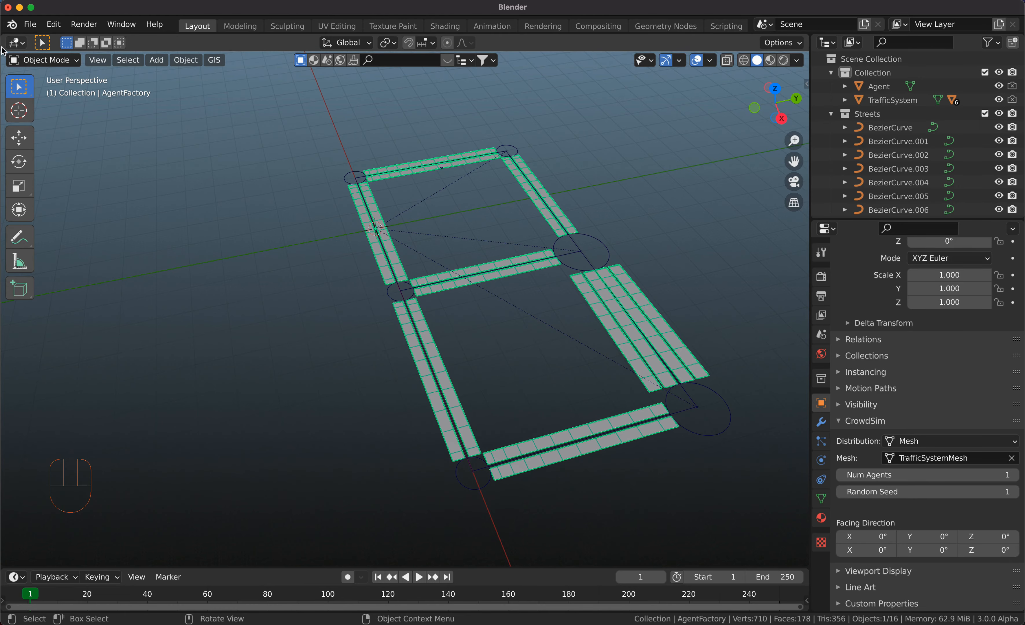
# Split the 3D viewport vertically, turn the narrower area into a CrowdSim Node Editor and hide its sidebar.
pyautogui.click(16, 42)
pyautogui.moveTo(16, 42); pyautogui.dragTo(309, 107)
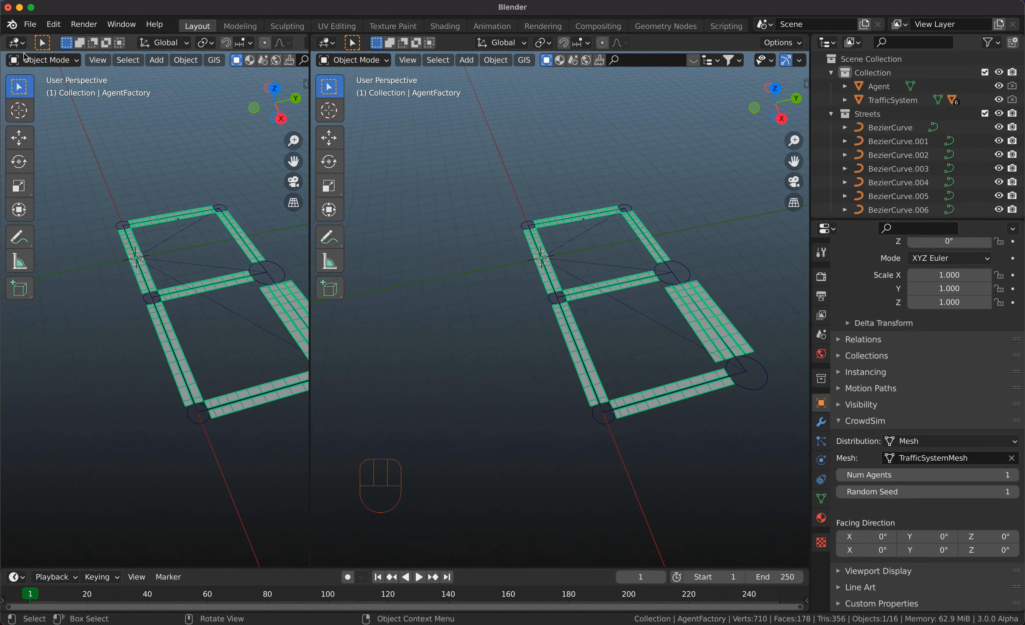
pyautogui.click(16, 42)
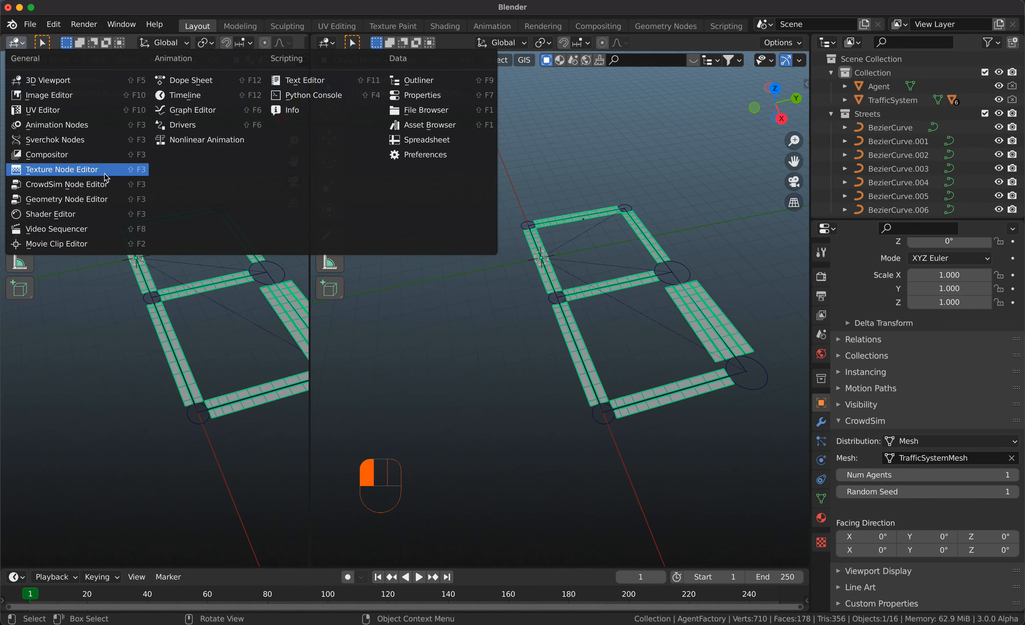
pyautogui.click(34, 186)
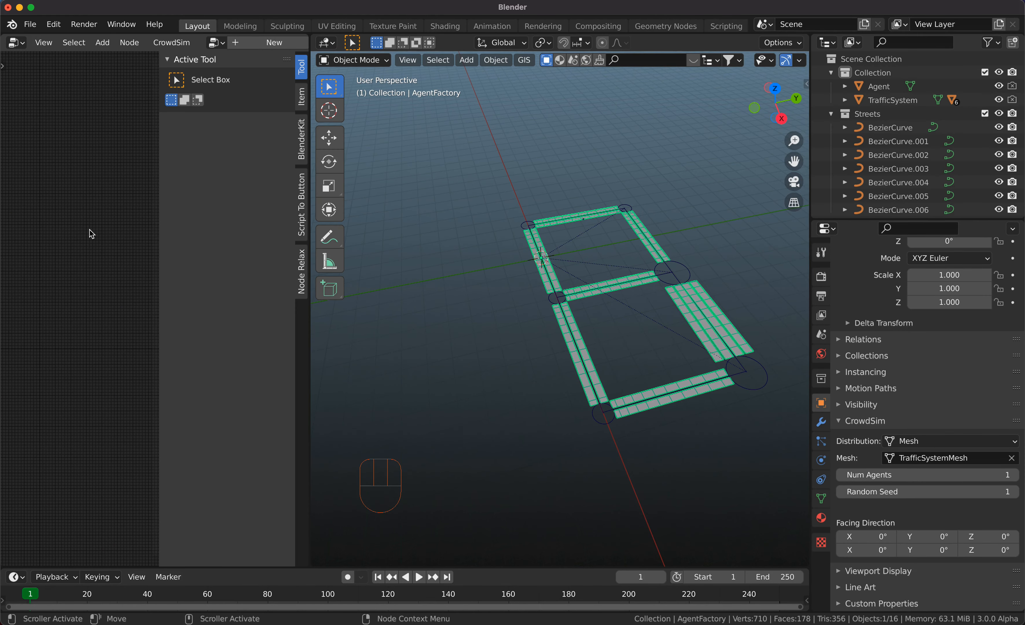
pyautogui.press('n')
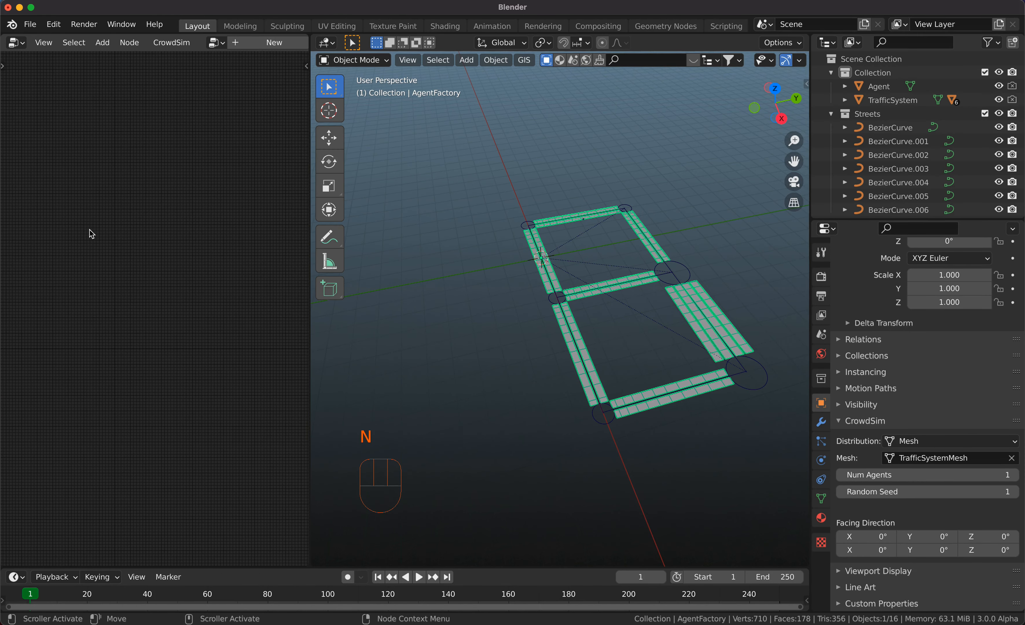
# Create a new CrowdSim node tree and add a Behavior node to it.
pyautogui.click(274, 44)
pyautogui.press('super')
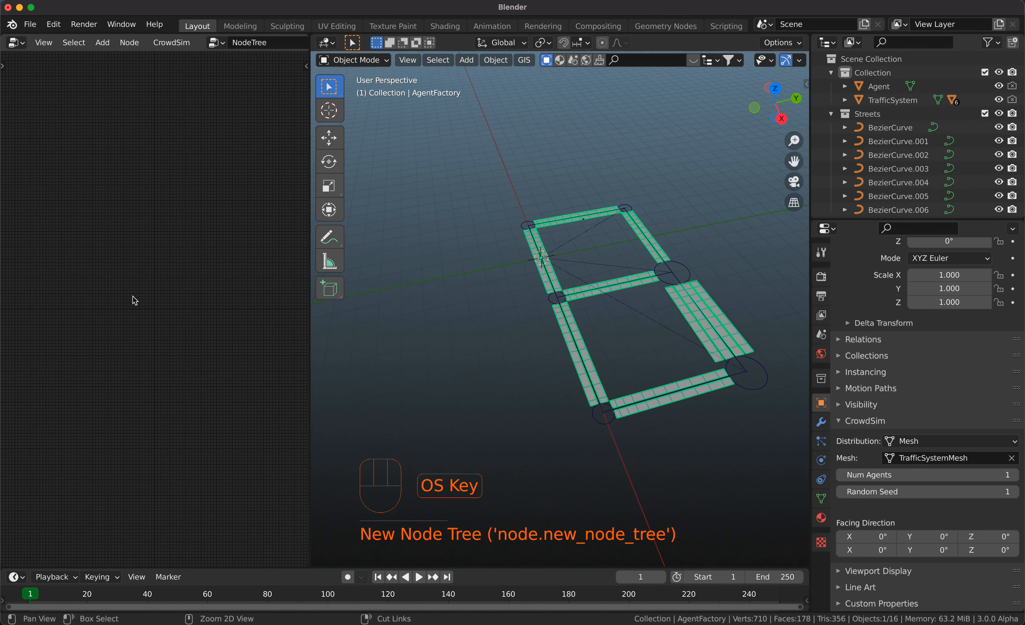
pyautogui.hotkey('shift', 'a')
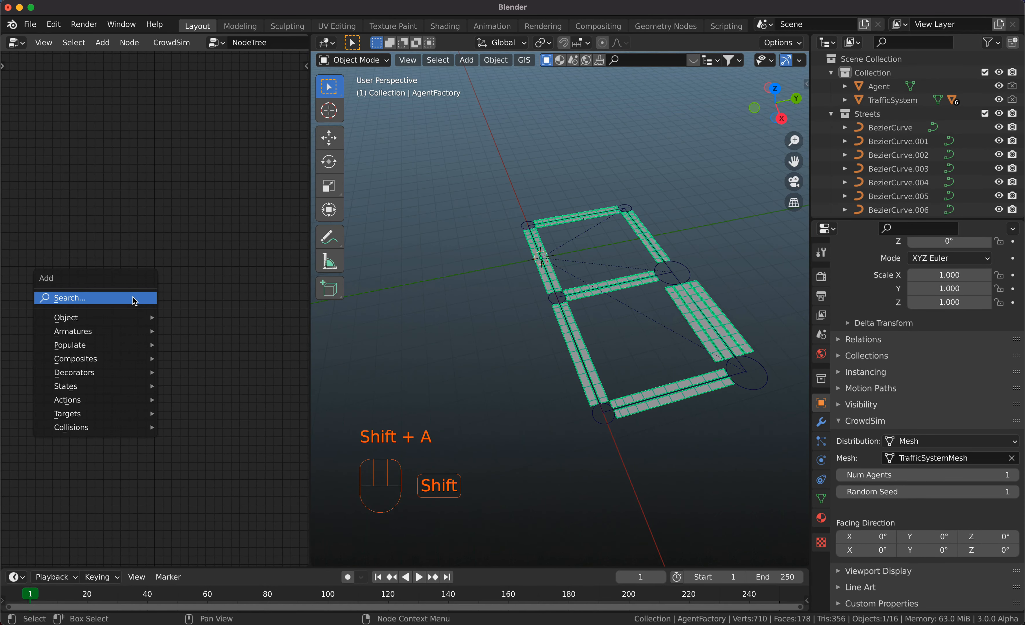
pyautogui.moveTo(130, 323)
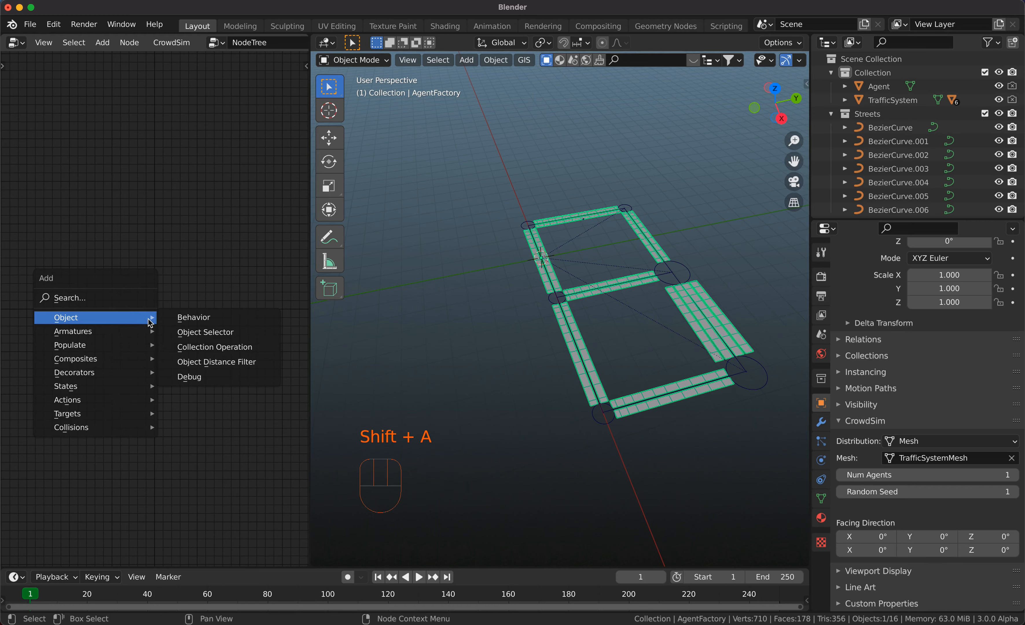
pyautogui.click(194, 317)
pyautogui.click(46, 271)
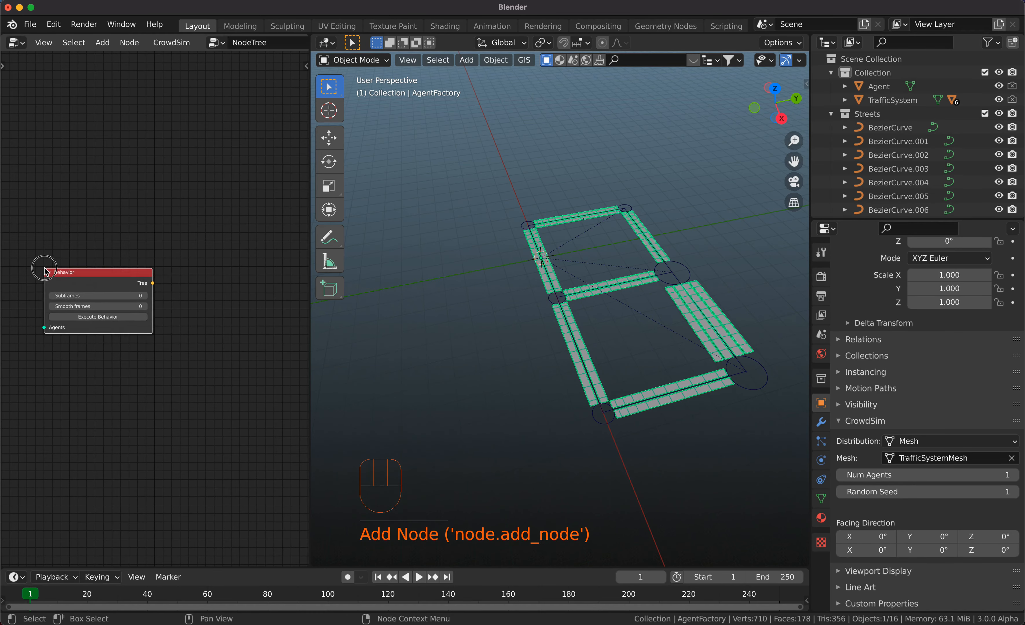
# Widen the Behavior node slightly and move it aside to leave room for another node next to it.
pyautogui.moveTo(126, 273); pyautogui.dragTo(118, 278)
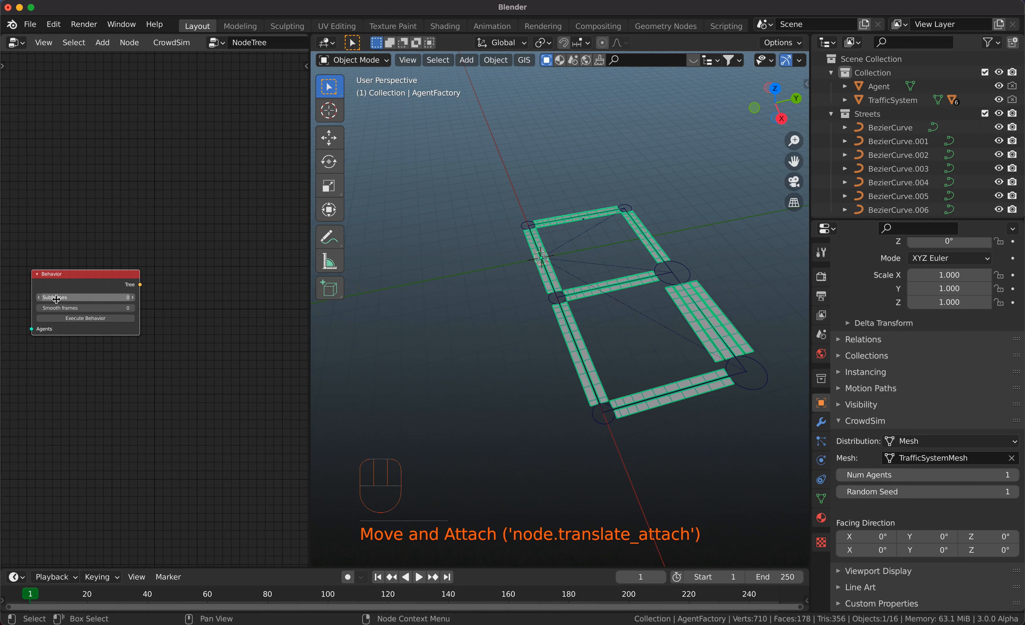
pyautogui.click(139, 299)
pyautogui.moveTo(140, 299); pyautogui.dragTo(144, 299)
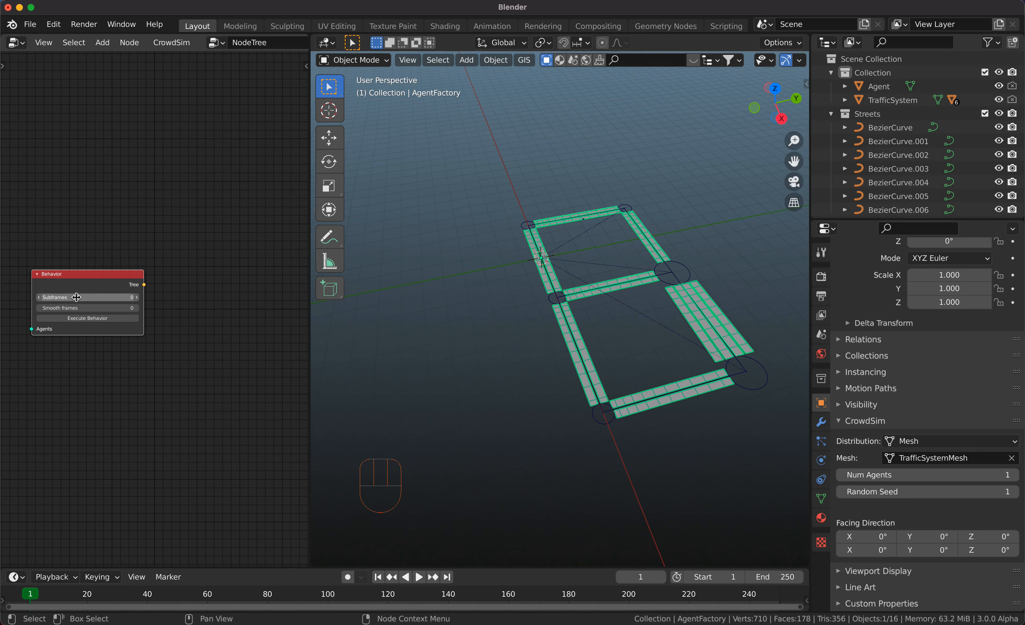
pyautogui.click(93, 278)
pyautogui.moveTo(93, 278); pyautogui.dragTo(90, 275)
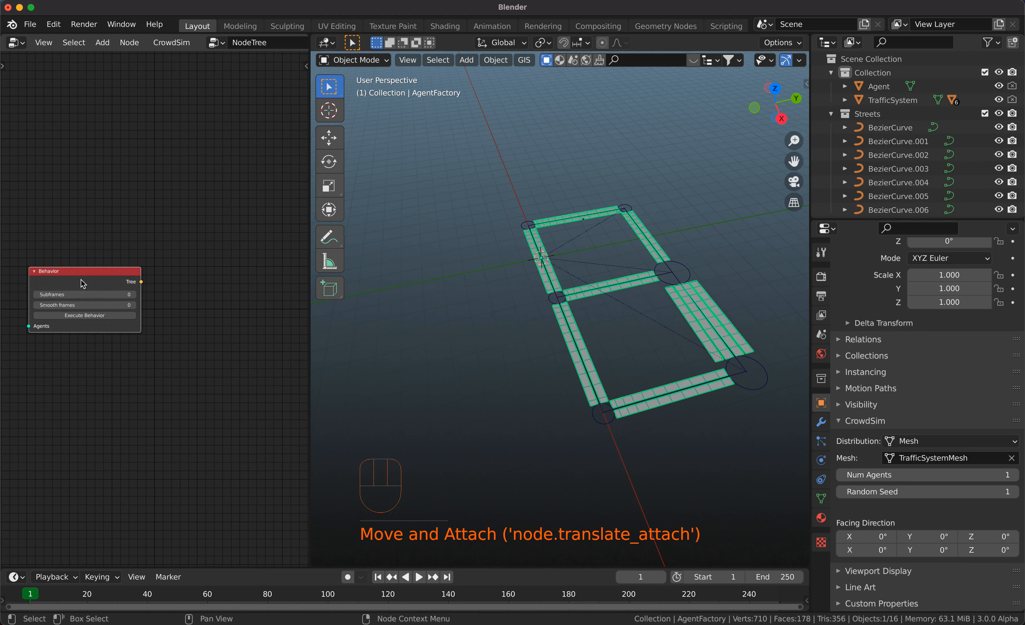
pyautogui.moveTo(85, 270); pyautogui.dragTo(81, 270)
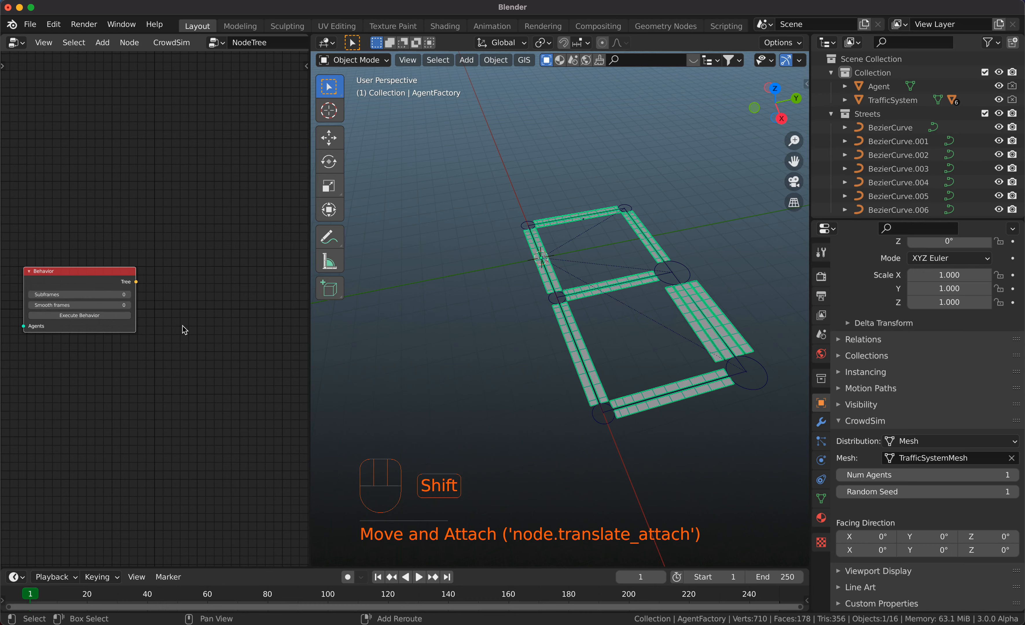
# Add a Traffic action node beside the Behavior node and widen it so its fields are readable.
pyautogui.hotkey('shift', 'a')
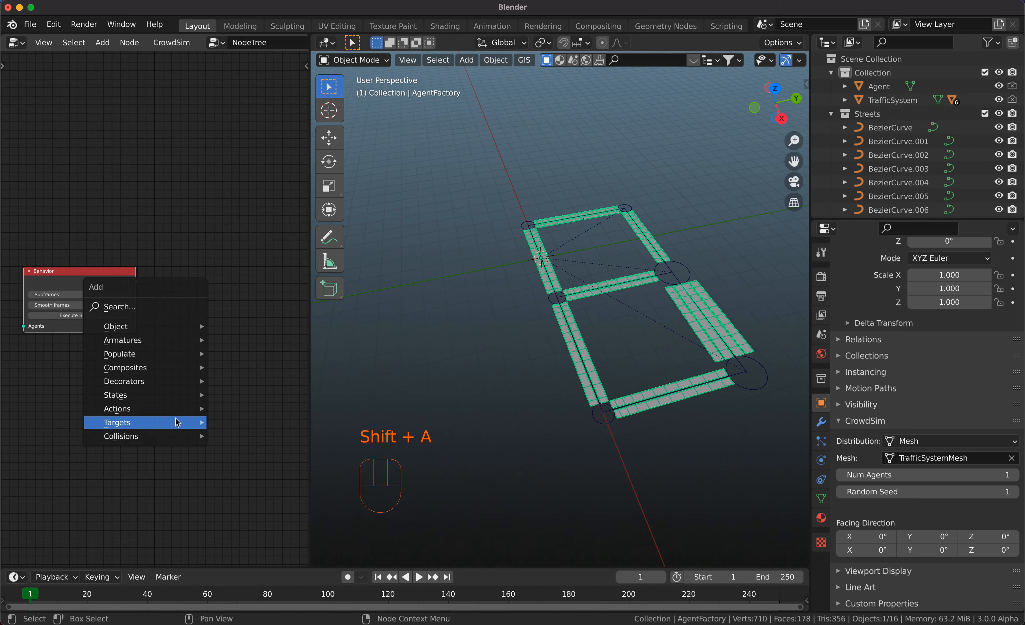
pyautogui.moveTo(178, 409)
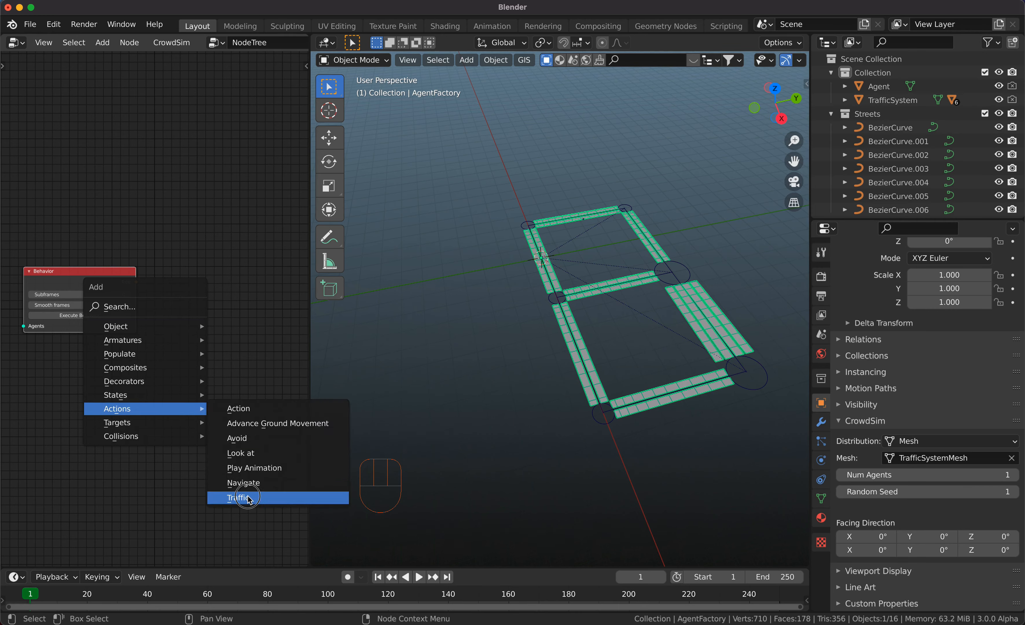
pyautogui.click(238, 498)
pyautogui.click(204, 272)
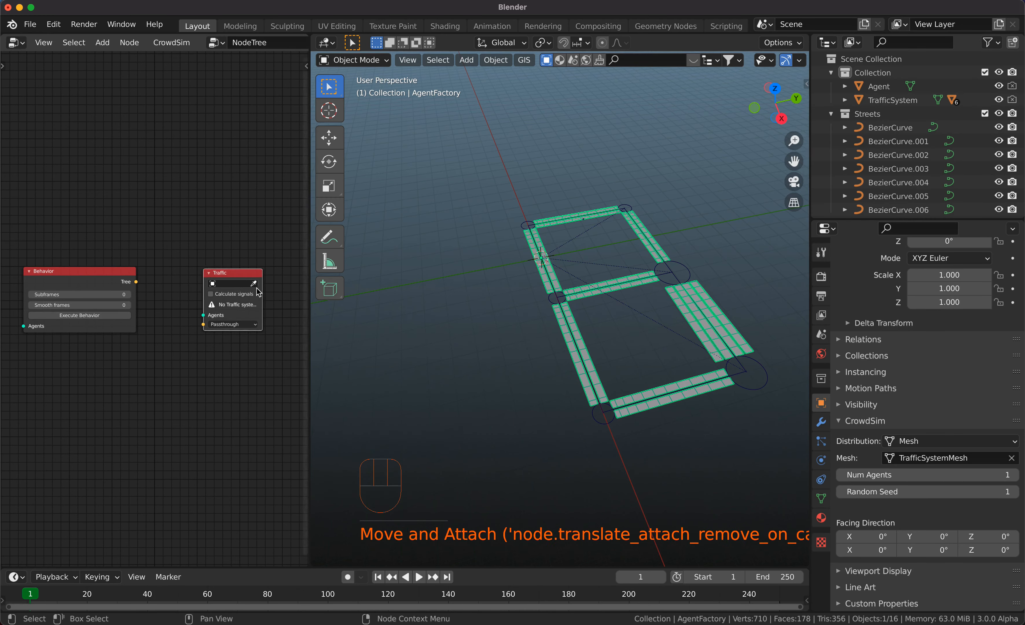
pyautogui.click(274, 289)
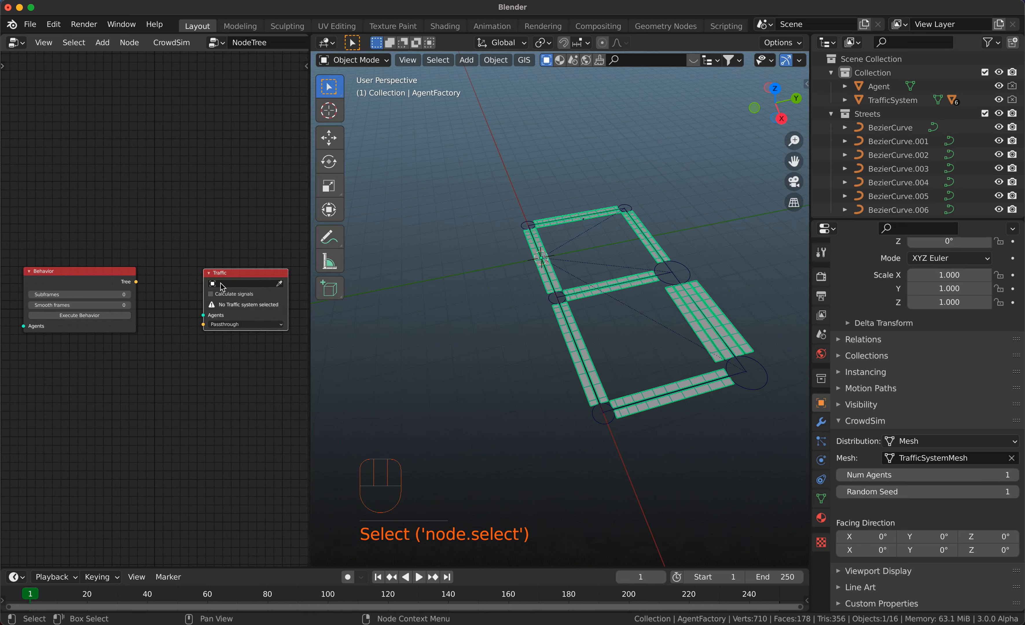
# Assign TrafficSystem to the Traffic node and link the Behavior node's Tree output to its Passthrough input, placing the nodes closer together.
pyautogui.click(211, 284)
pyautogui.click(226, 297)
pyautogui.moveTo(136, 282); pyautogui.dragTo(204, 313)
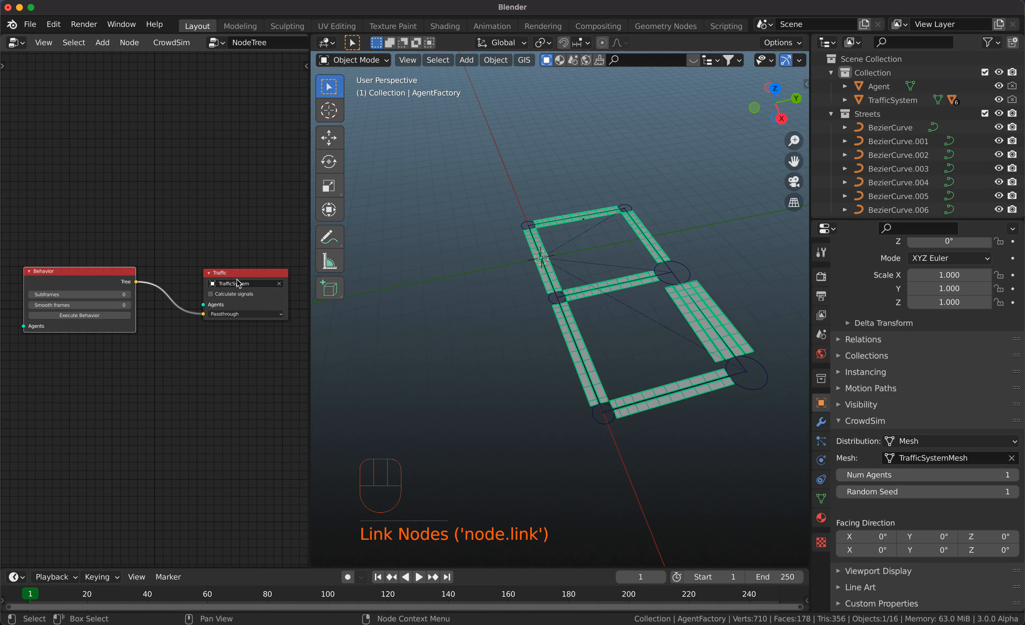
pyautogui.moveTo(223, 273); pyautogui.dragTo(201, 273)
# Play the animation to check the agent's movement, return to the first frame and frame the street network closer.
pyautogui.press('space')
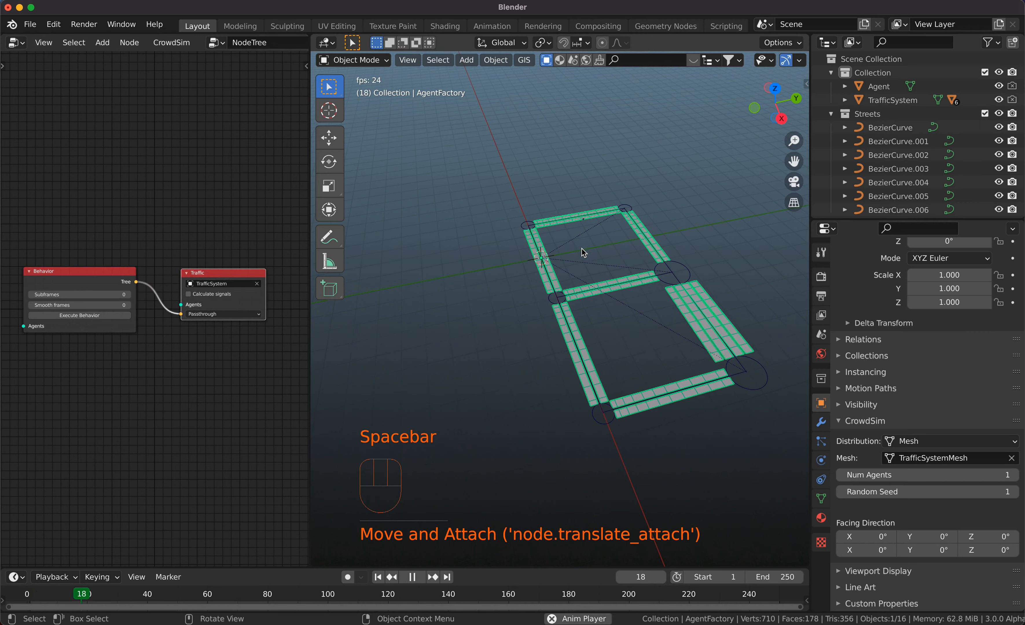
pyautogui.press('space')
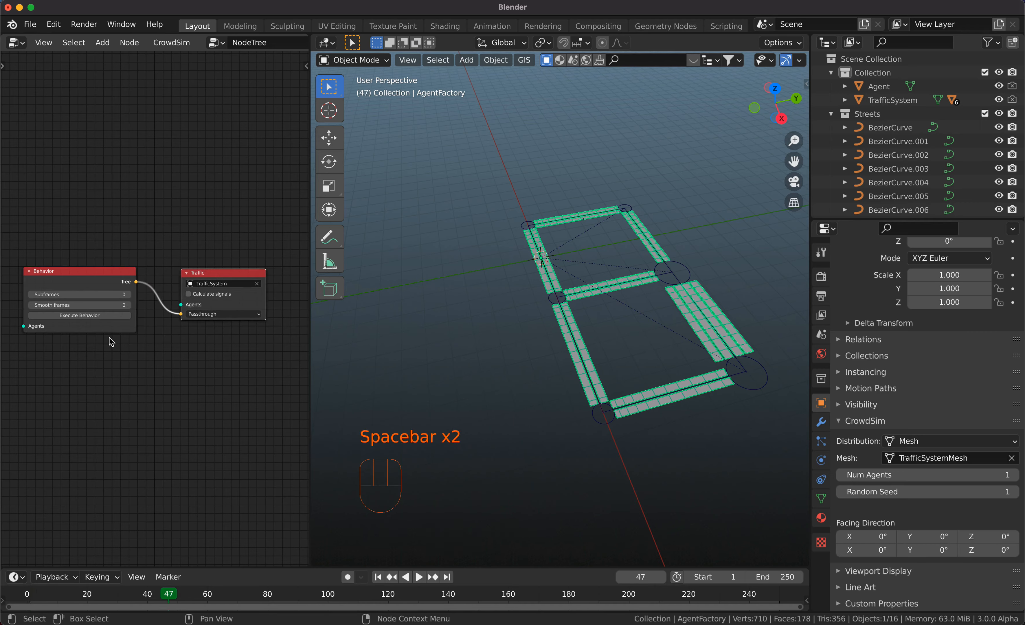
pyautogui.hotkey('shift', 'Left')
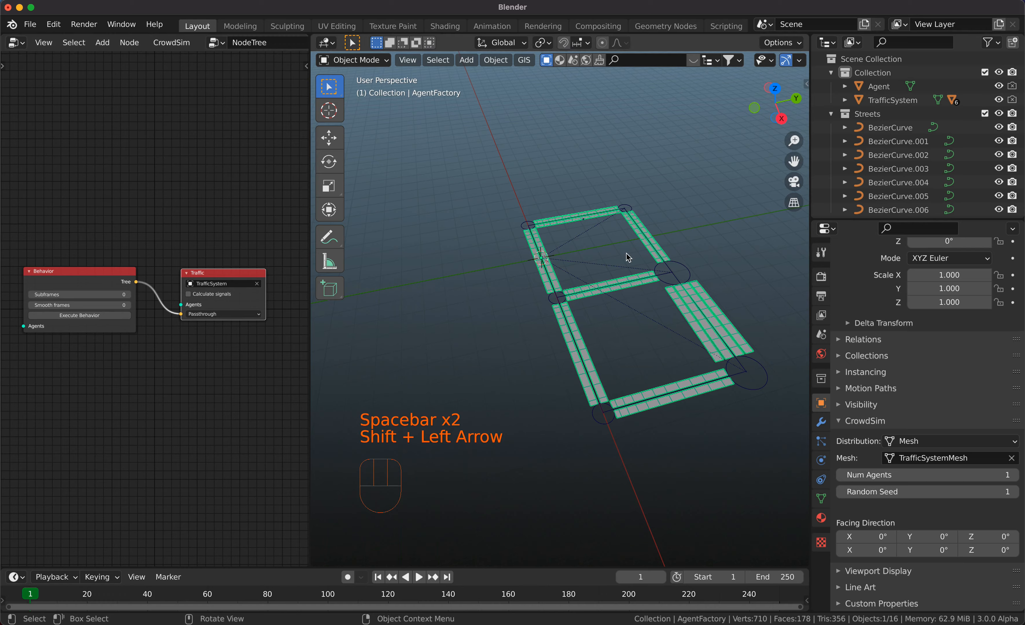
pyautogui.keyDown('shift'); pyautogui.scroll(-3, 602, 267); pyautogui.keyUp('shift')
pyautogui.keyDown('super'); pyautogui.scroll(3, 602, 268); pyautogui.keyUp('super')
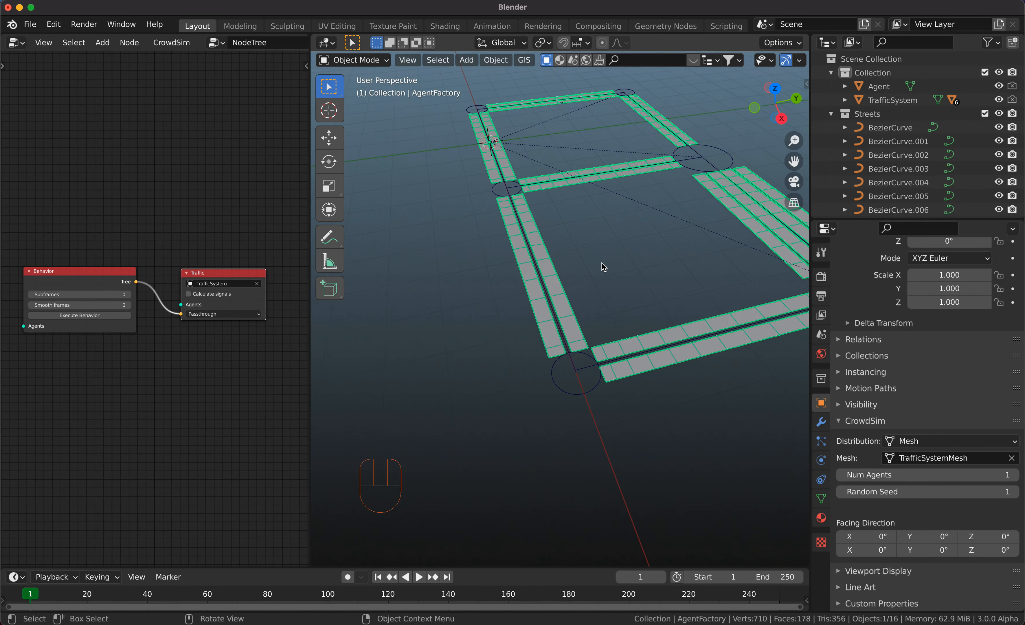
pyautogui.keyDown('shift'); pyautogui.scroll(5, 602, 267); pyautogui.keyUp('shift')
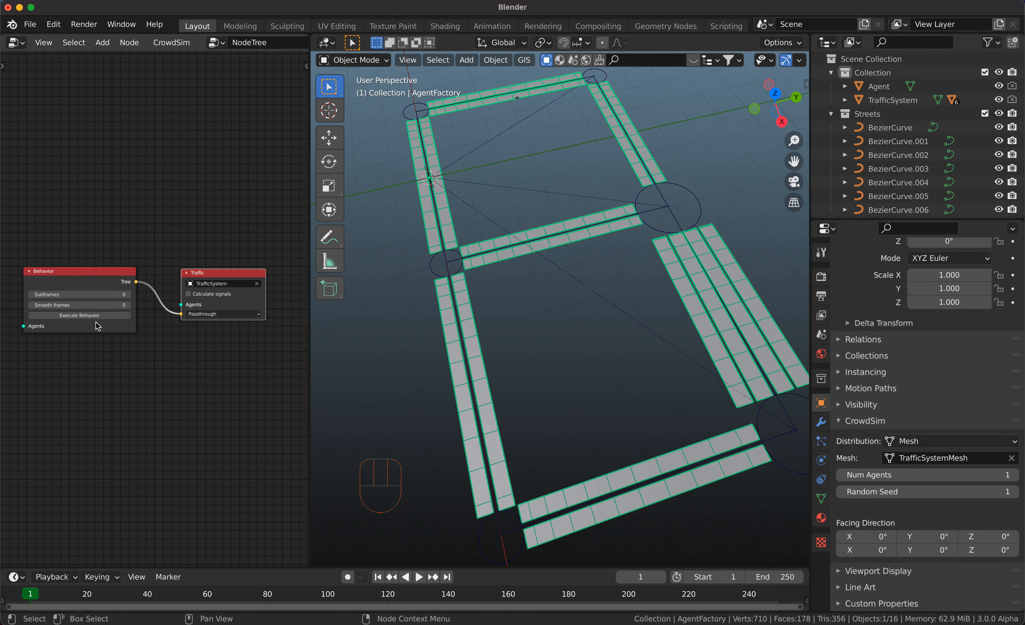
# Execute the behavior and play the animation to watch the agent drive along the lanes.
pyautogui.click(79, 316)
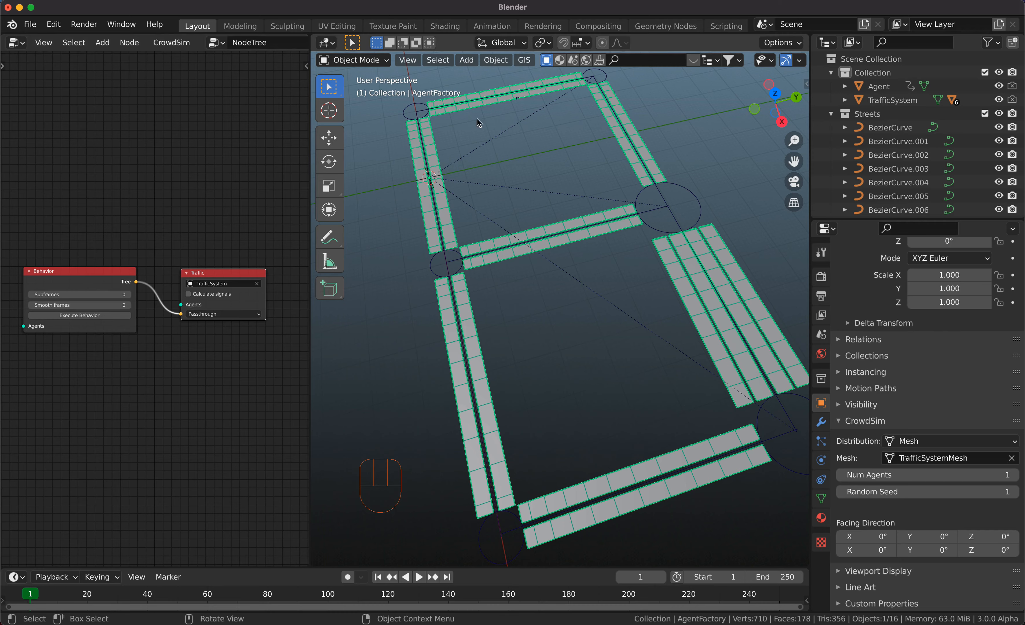
pyautogui.press('space')
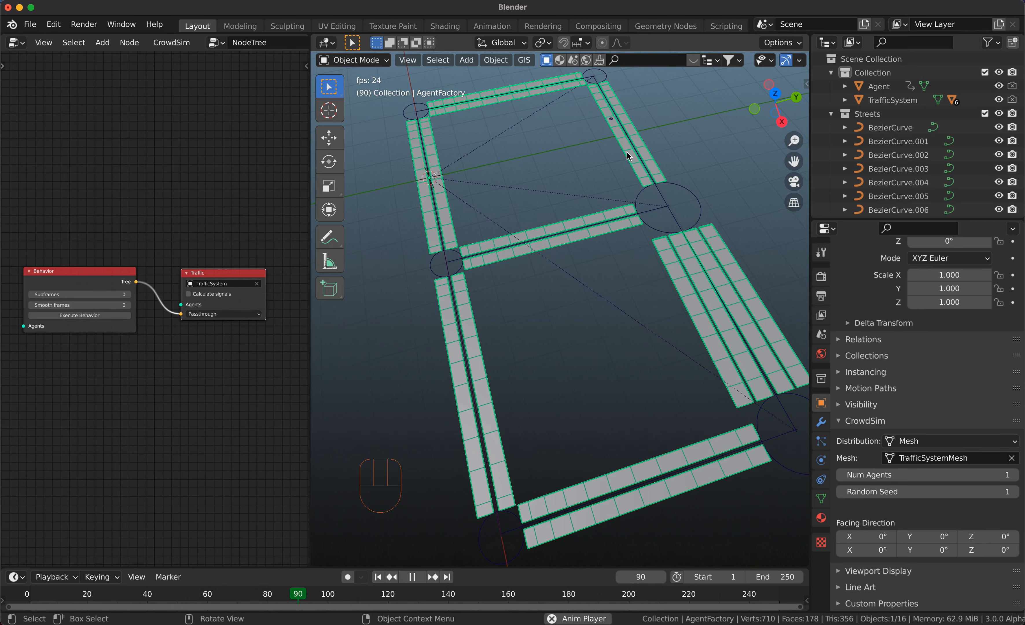
pyautogui.scroll(-2, 629, 154)
pyautogui.scroll(2, 629, 154)
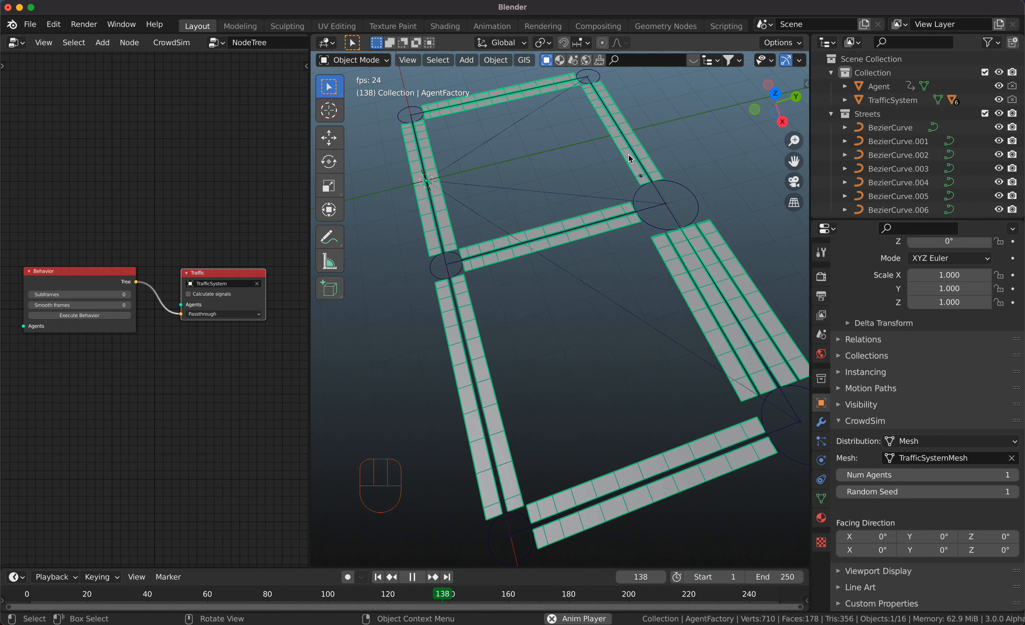
pyautogui.keyDown('shift'); pyautogui.scroll(3, 628, 155); pyautogui.keyUp('shift')
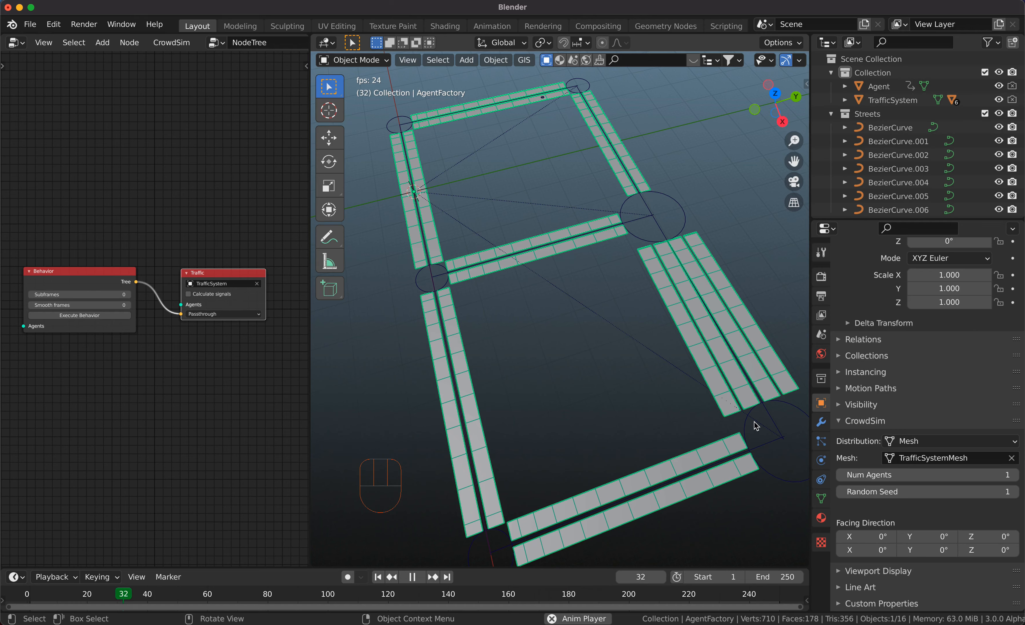
# Extend the animation's end frame to 500.
pyautogui.keyDown('super'); pyautogui.scroll(-3, 606, 603); pyautogui.keyUp('super')
pyautogui.keyDown('super'); pyautogui.scroll(-2, 605, 599); pyautogui.keyUp('super')
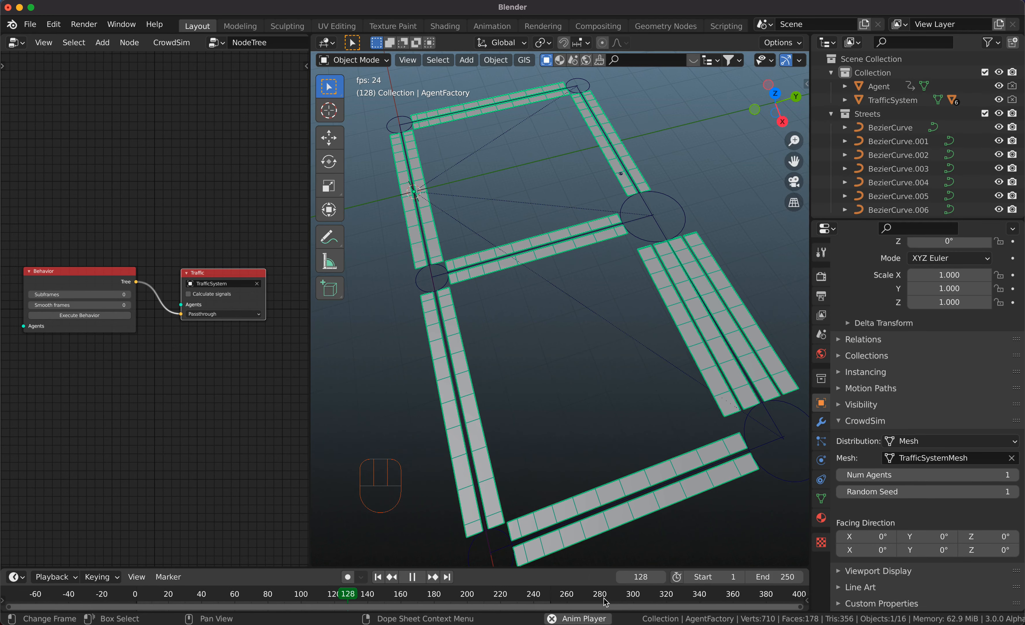
pyautogui.click(791, 577)
pyautogui.write('5')
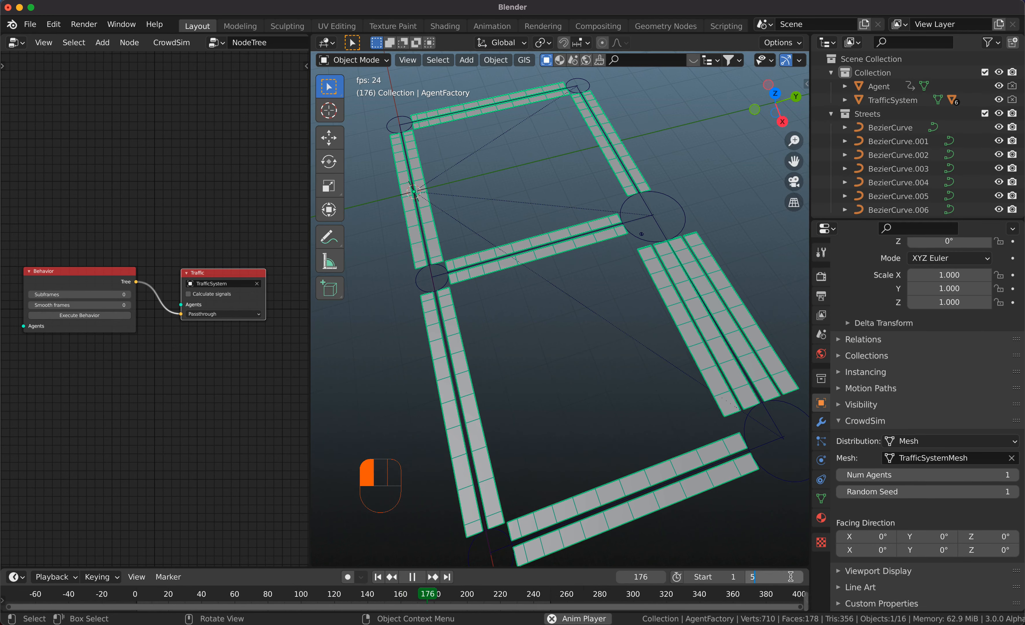
pyautogui.write('00')
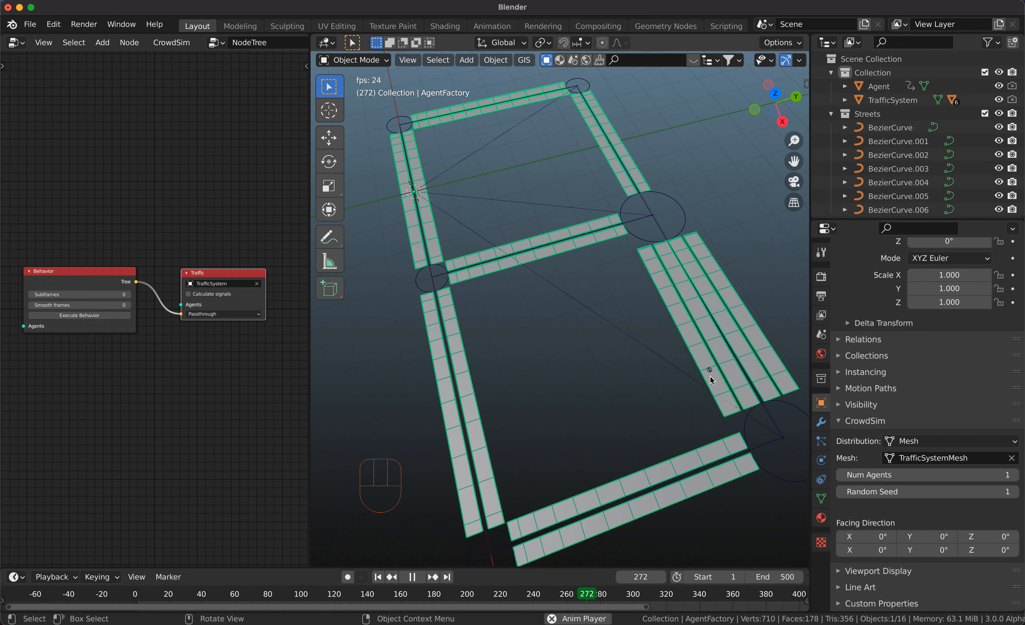
# Execute the behavior again for the extended frame range and watch the agent travel around the street network.
pyautogui.click(84, 318)
pyautogui.scroll(-5, 639, 595)
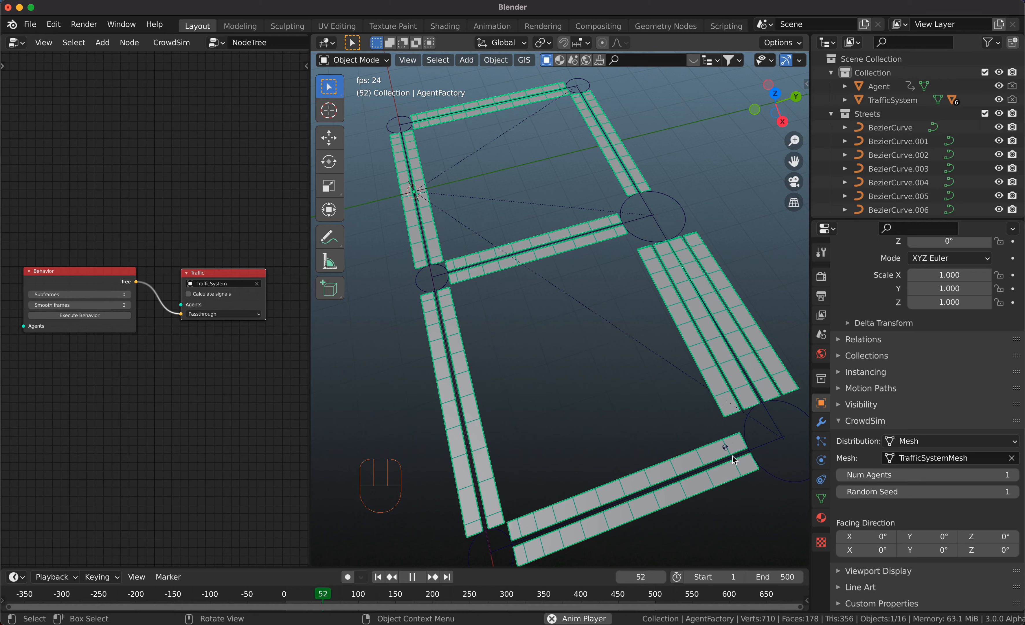
pyautogui.scroll(-3, 527, 375)
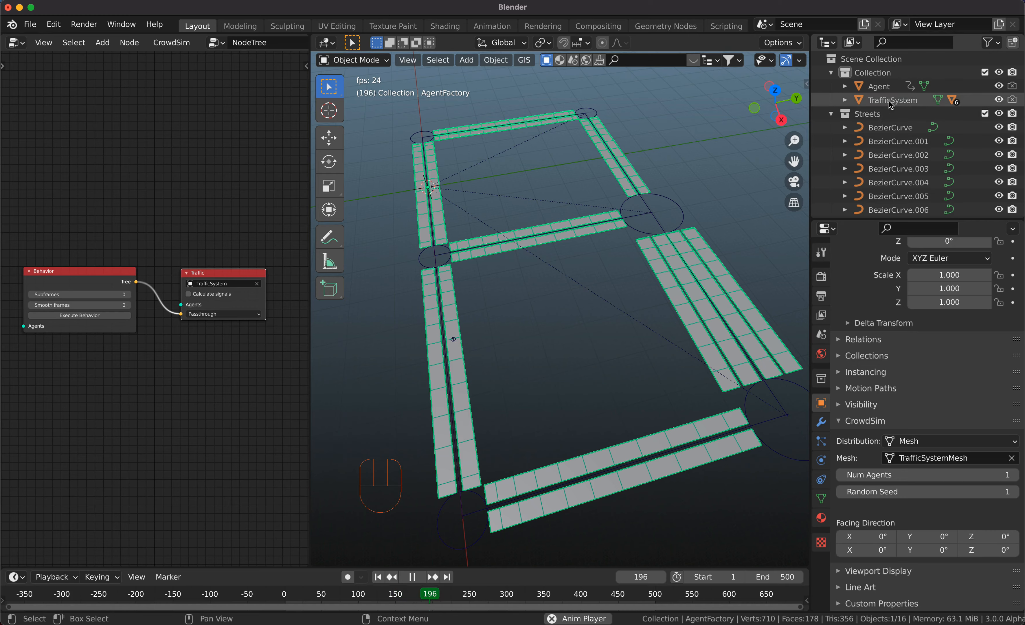
# Set the AgentFactory object's number of agents to 25.
pyautogui.click(906, 206)
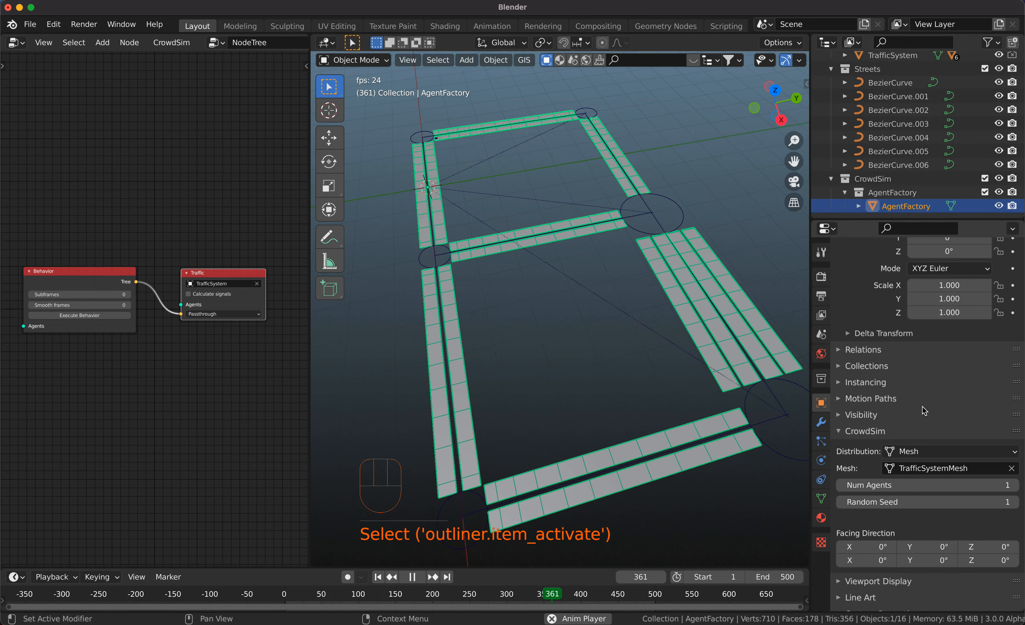
pyautogui.click(914, 490)
pyautogui.write('25')
pyautogui.press('Return')
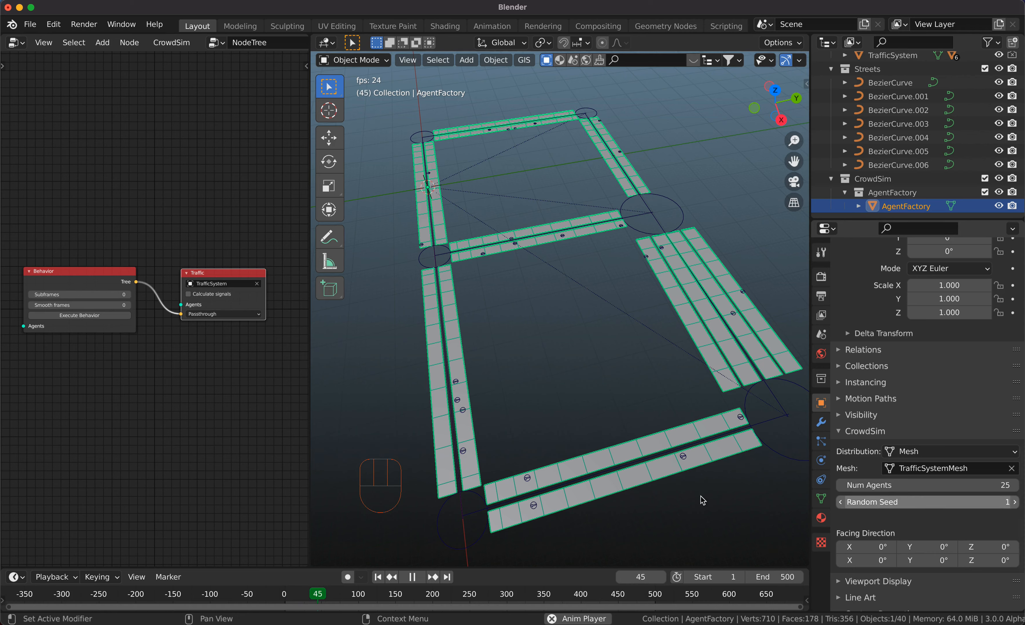
# Execute the behavior for the enlarged set of agents and watch them move through the street network from closer up.
pyautogui.click(62, 316)
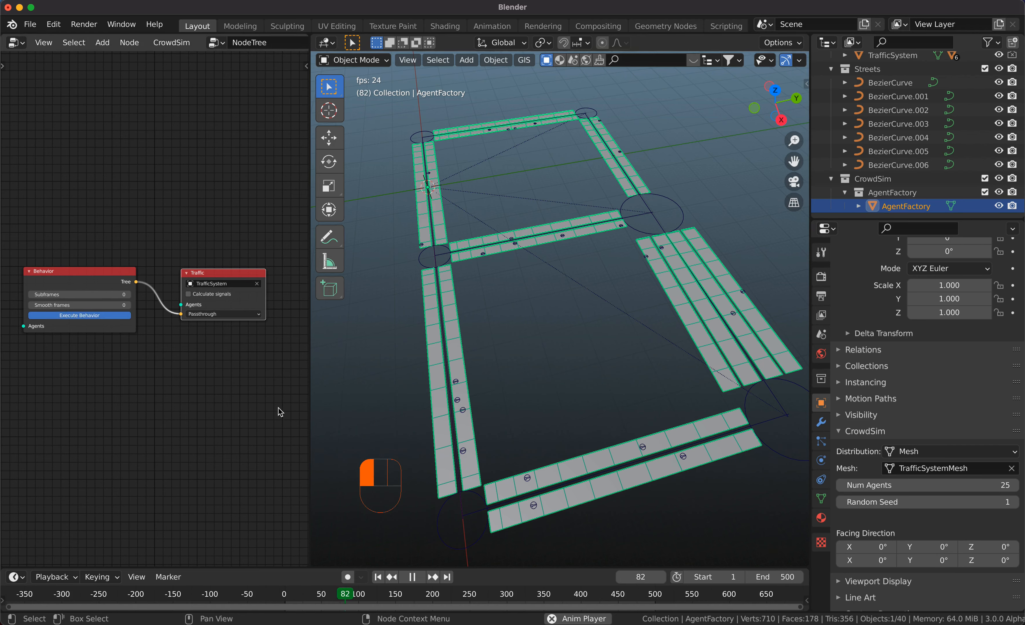
pyautogui.hotkey('shift', 'Left')
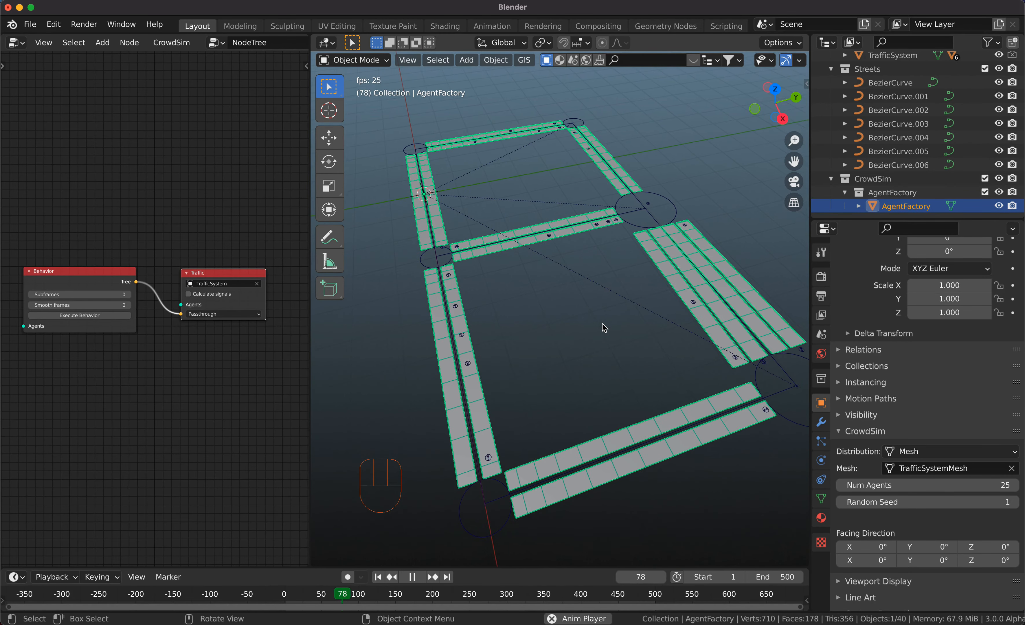
pyautogui.scroll(2, 603, 323)
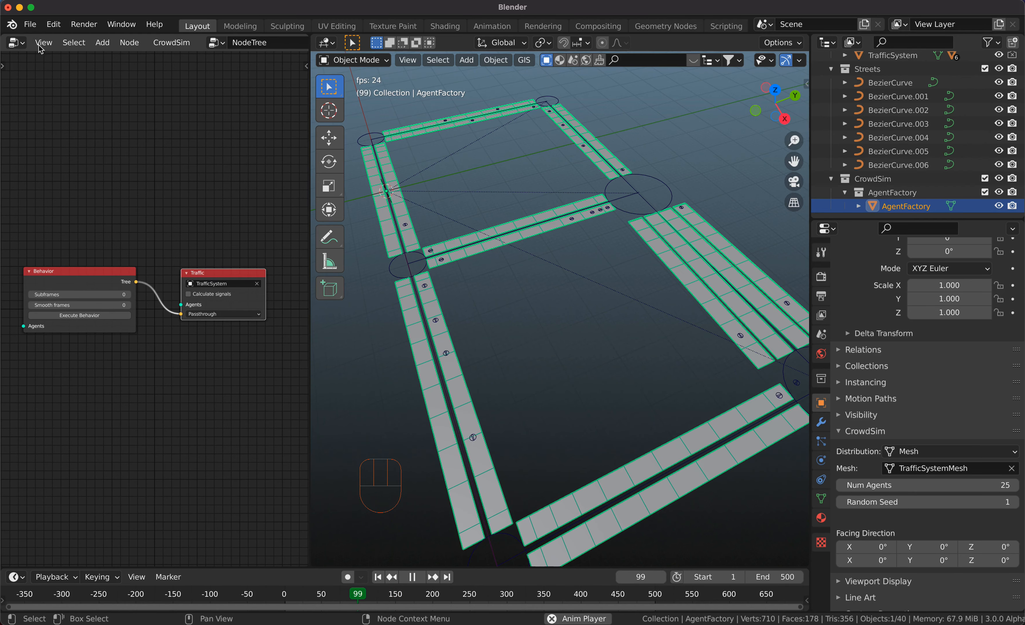
# Link the configuration_sedan node tree from carlib_sedan.v1.blend in the "demos (1) 2" folder of Downloads, with folders shown in the file browser.
pyautogui.click(31, 25)
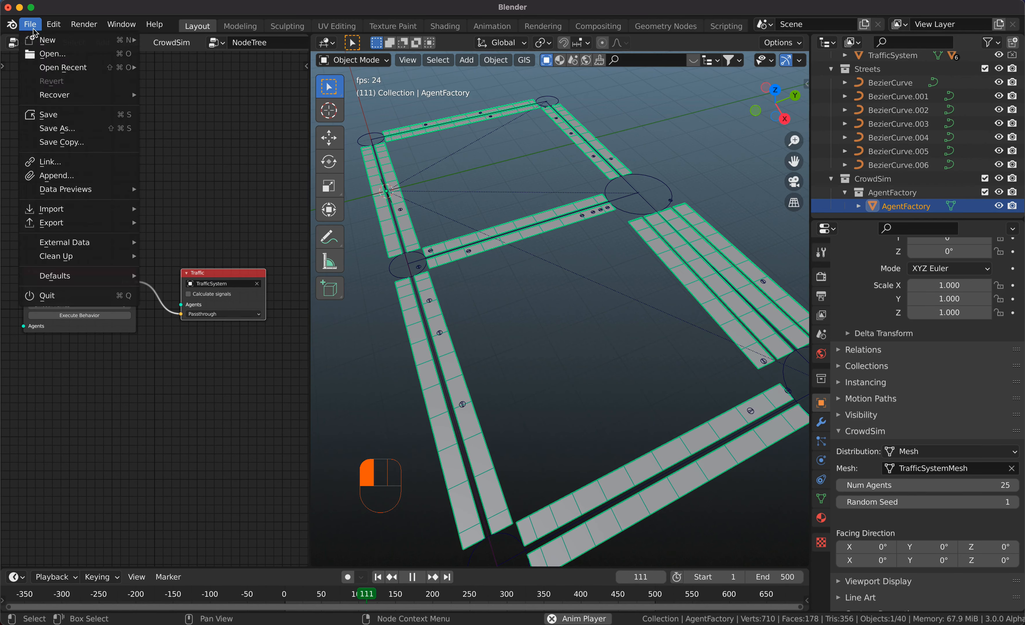
pyautogui.click(86, 163)
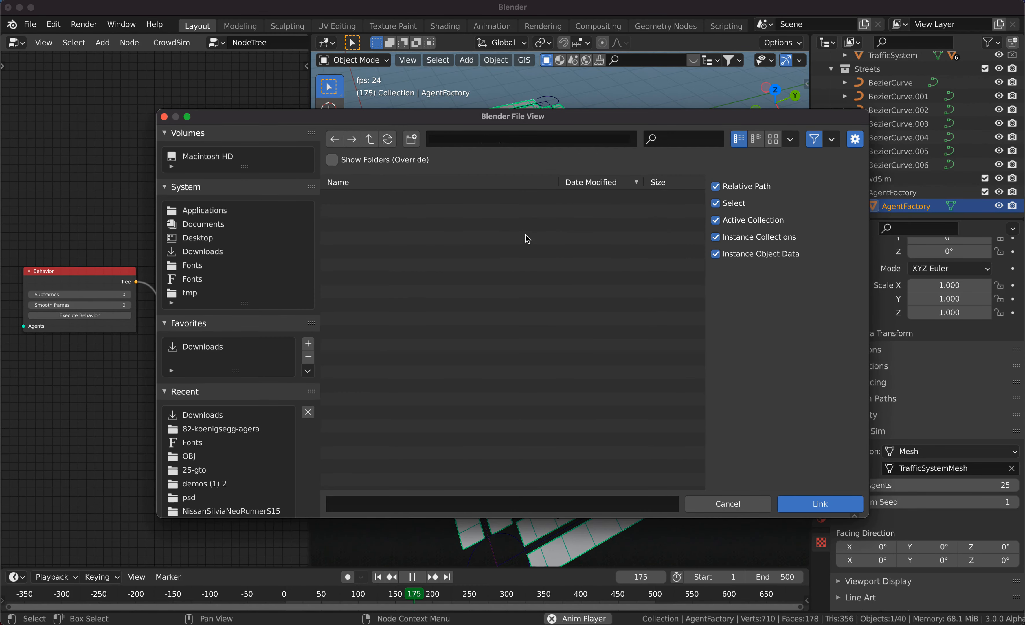
pyautogui.click(229, 254)
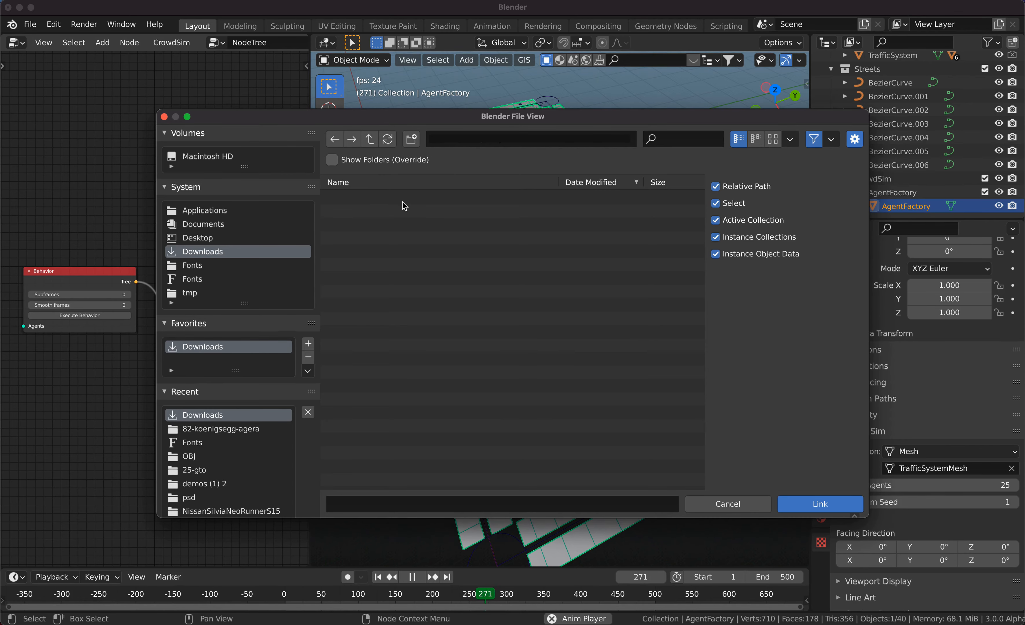
pyautogui.click(332, 160)
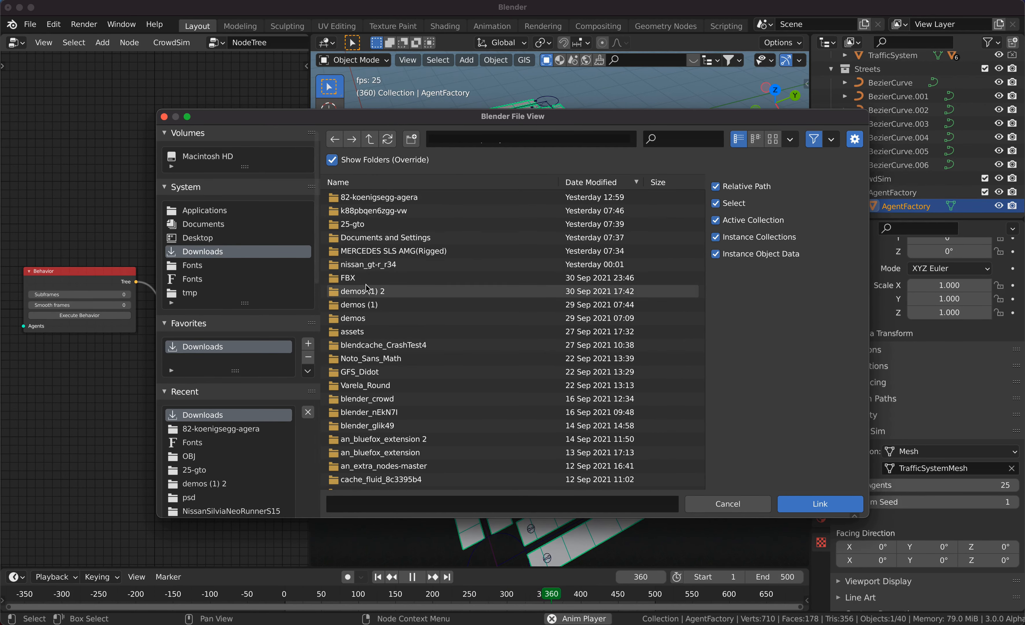
pyautogui.doubleClick(364, 297)
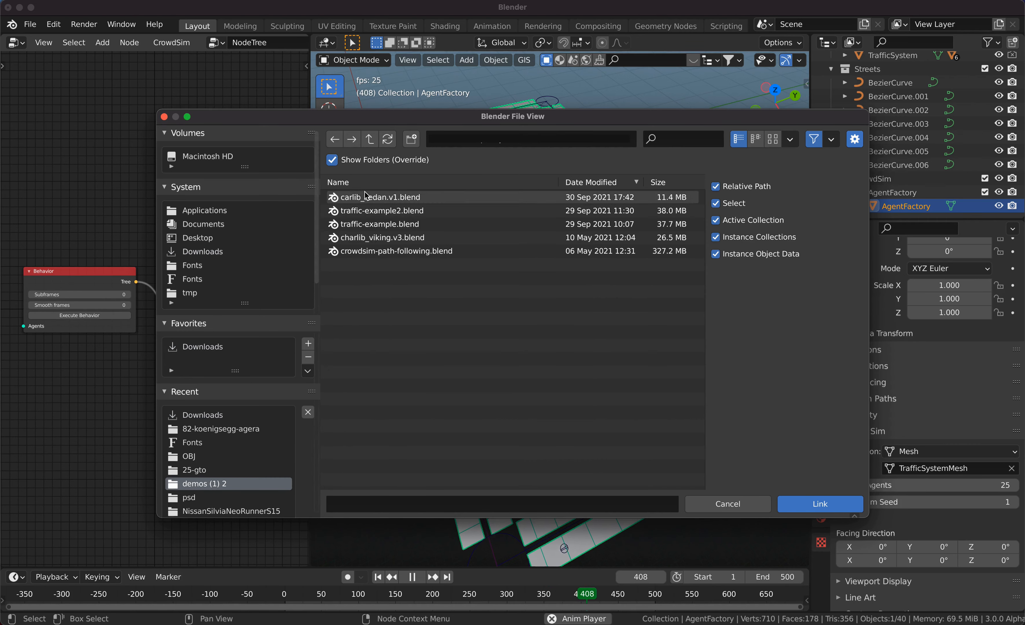
pyautogui.click(378, 200)
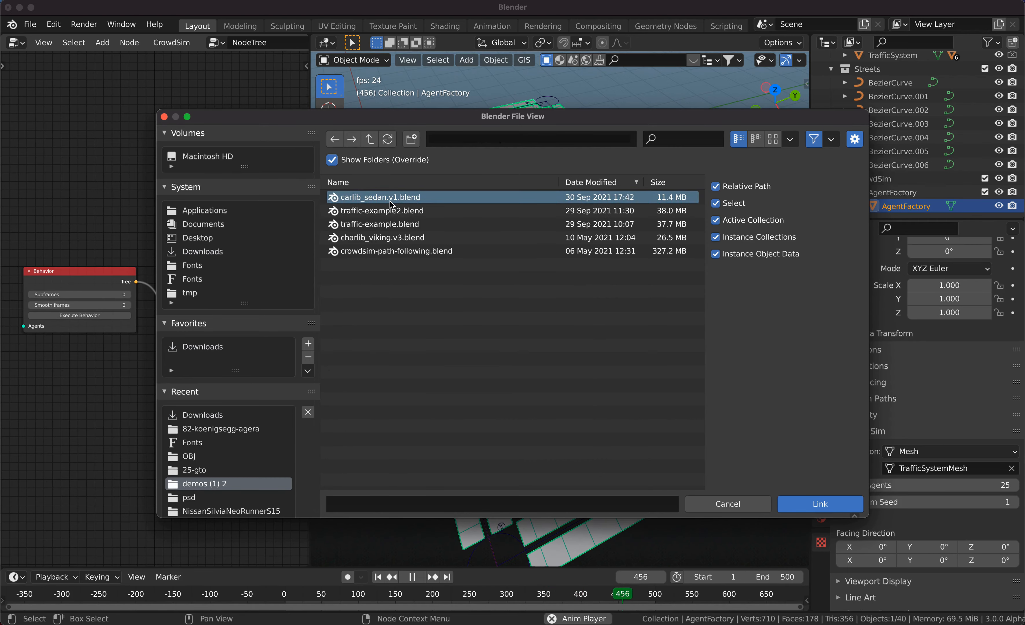
pyautogui.click(854, 511)
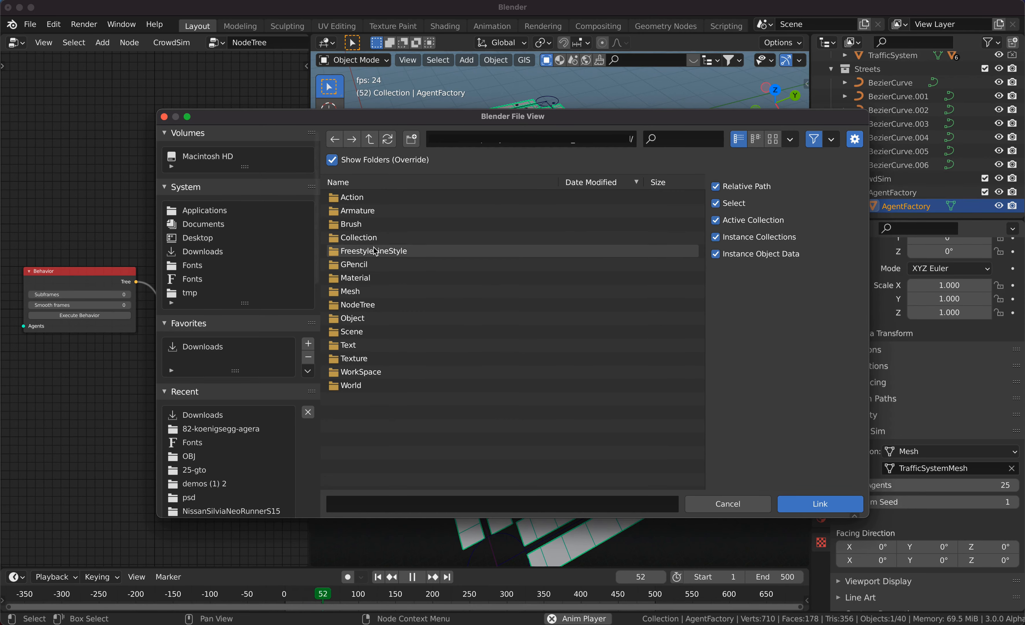
pyautogui.click(358, 306)
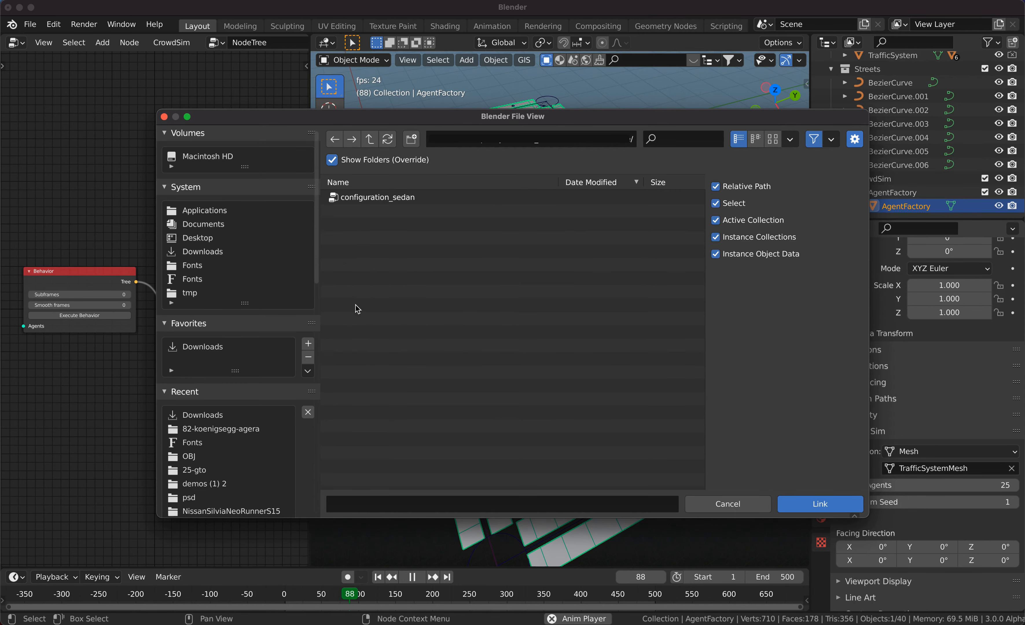
pyautogui.click(370, 199)
pyautogui.click(845, 509)
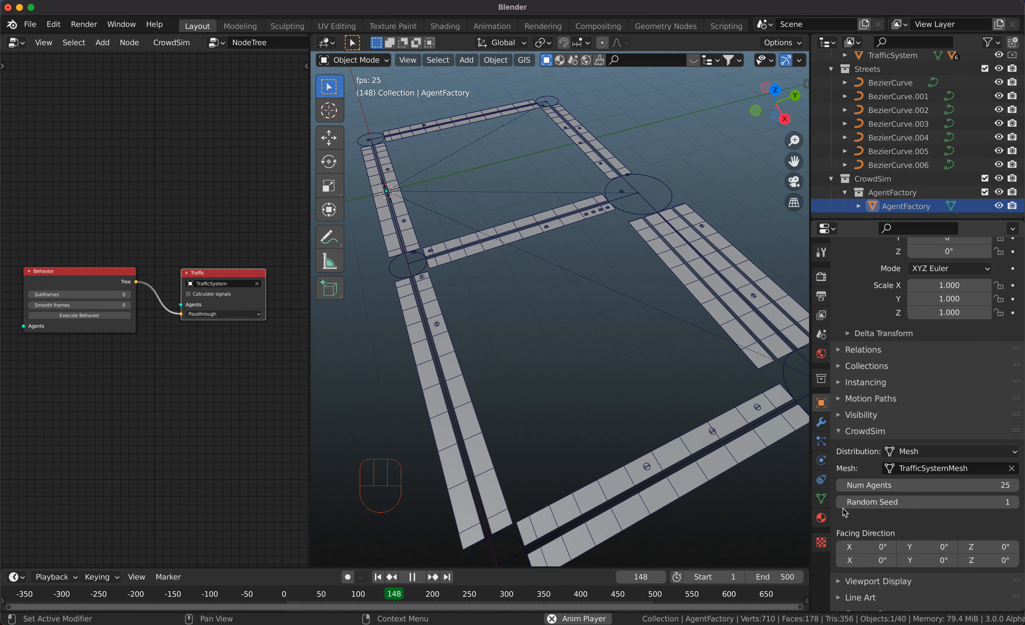
# Add a Populate node above the Behavior node, widened slightly, and assign the linked Sedan as its model.
pyautogui.hotkey('shift', 'a')
pyautogui.moveTo(110, 181)
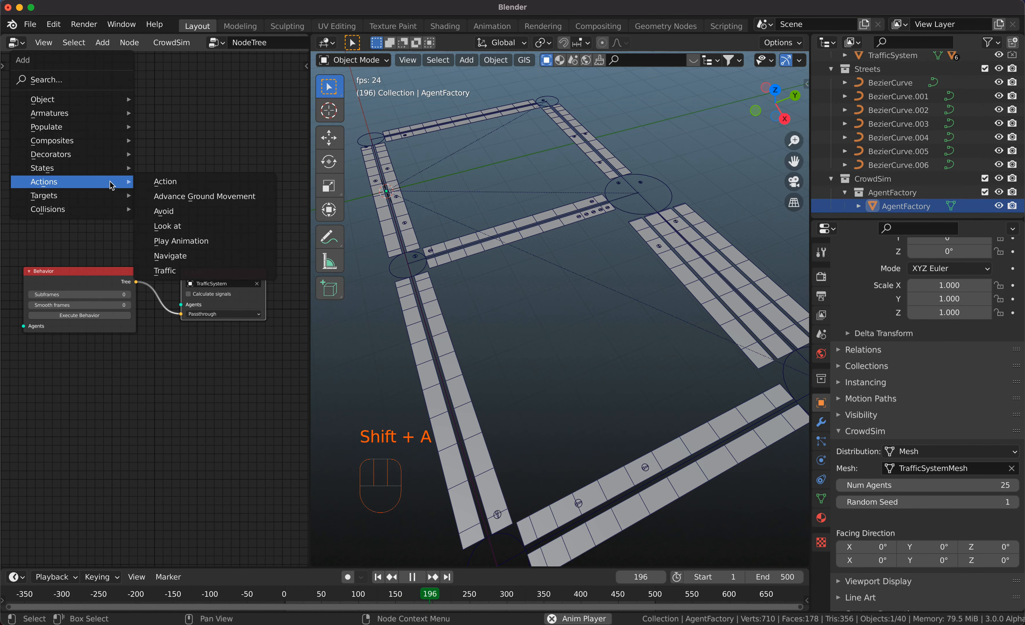
pyautogui.moveTo(95, 103)
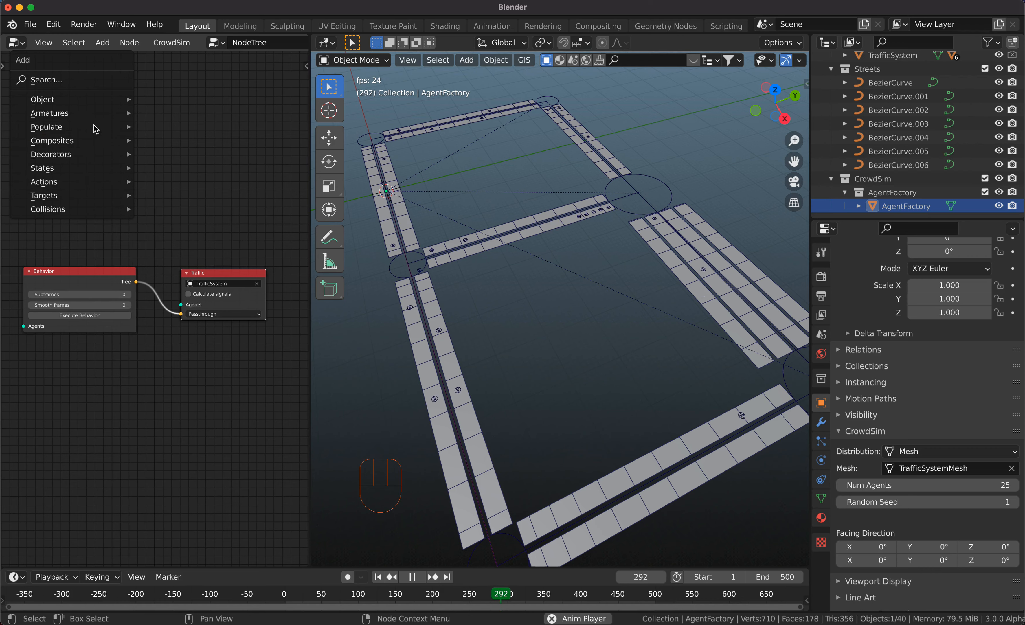
pyautogui.moveTo(96, 128)
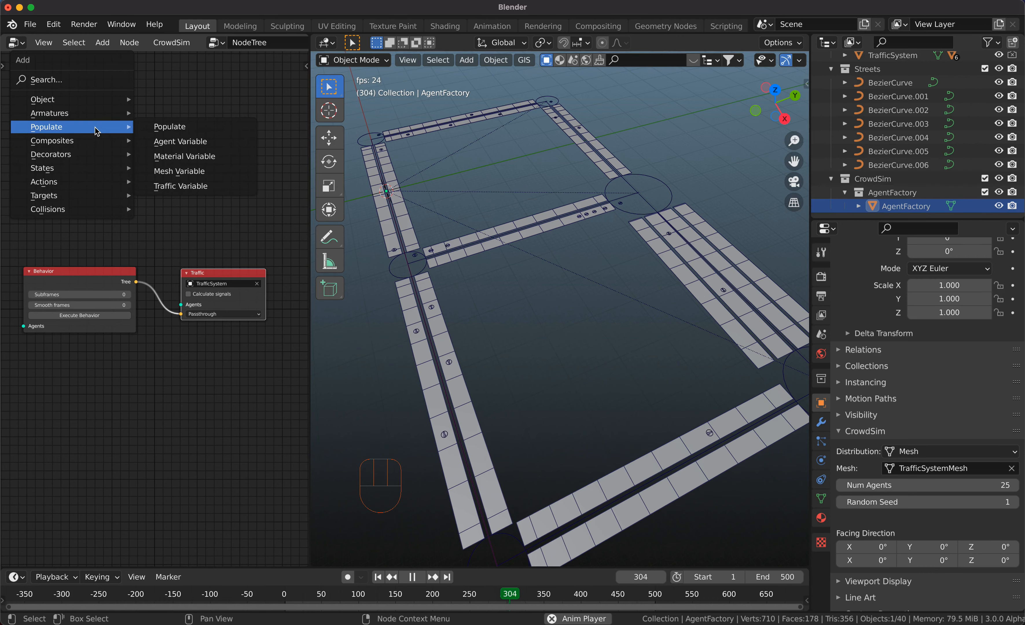
pyautogui.click(166, 127)
pyautogui.click(28, 146)
pyautogui.click(37, 147)
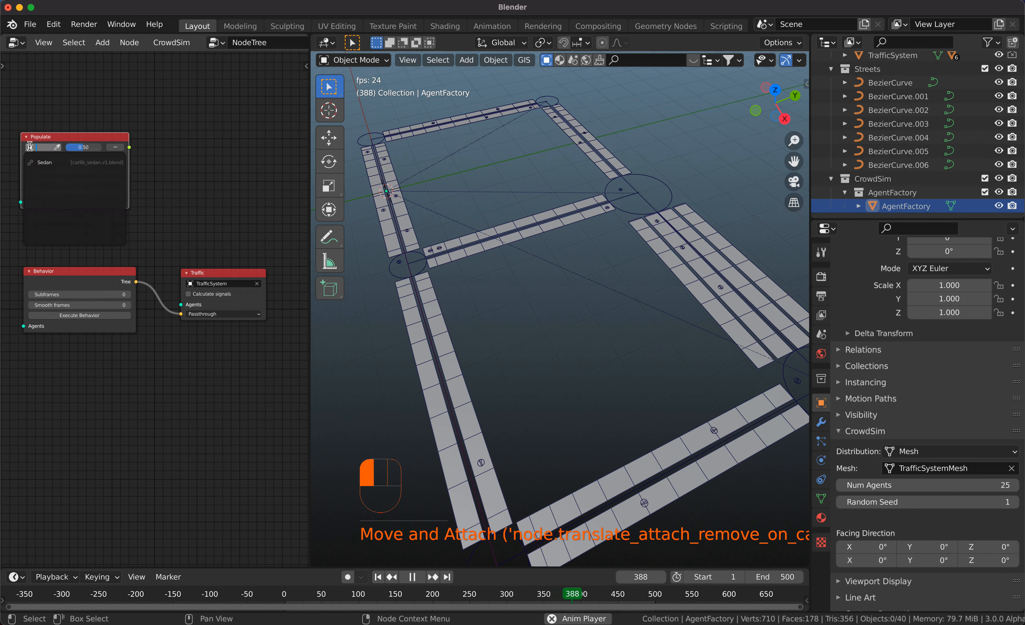
pyautogui.click(45, 162)
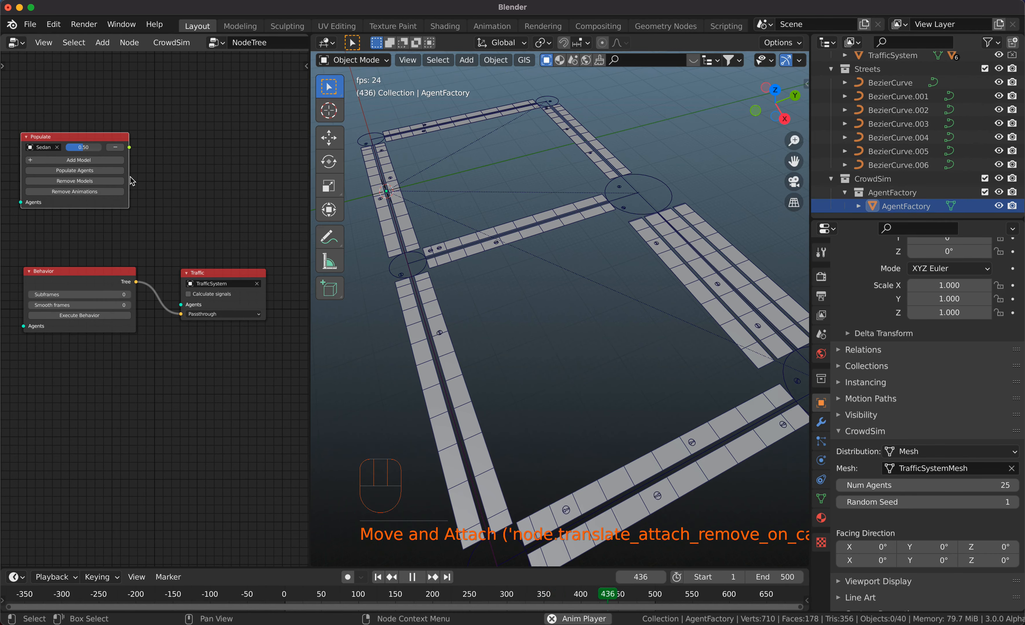
pyautogui.moveTo(130, 176); pyautogui.dragTo(130, 176)
pyautogui.moveTo(130, 176); pyautogui.dragTo(149, 176)
# Add a Traffic Variable node beside the Populate node and connect the Sedan entry's output to its Variance input.
pyautogui.hotkey('shift', 'a')
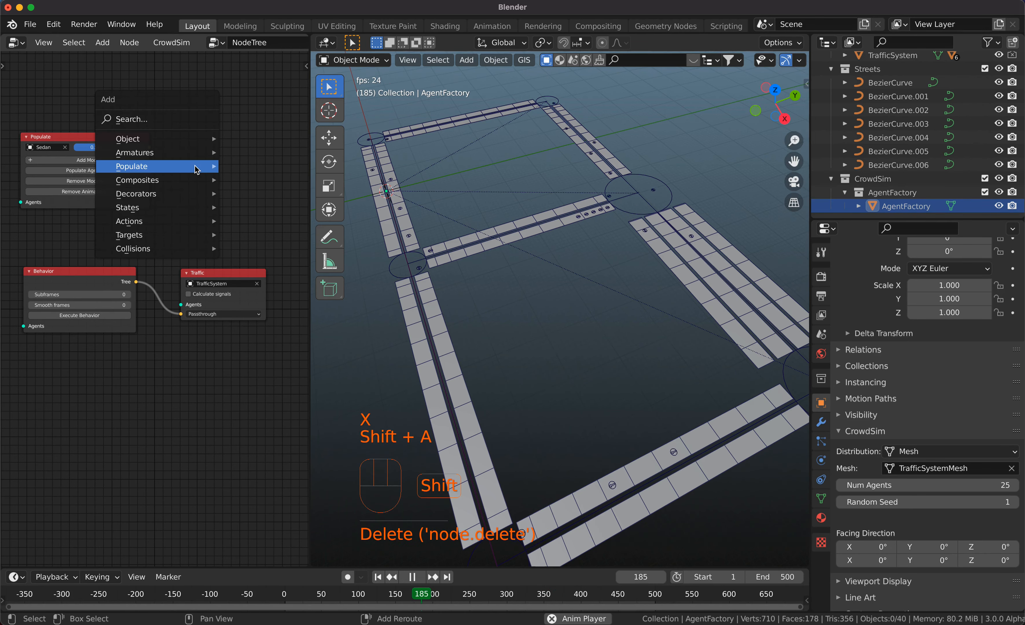
pyautogui.moveTo(195, 165)
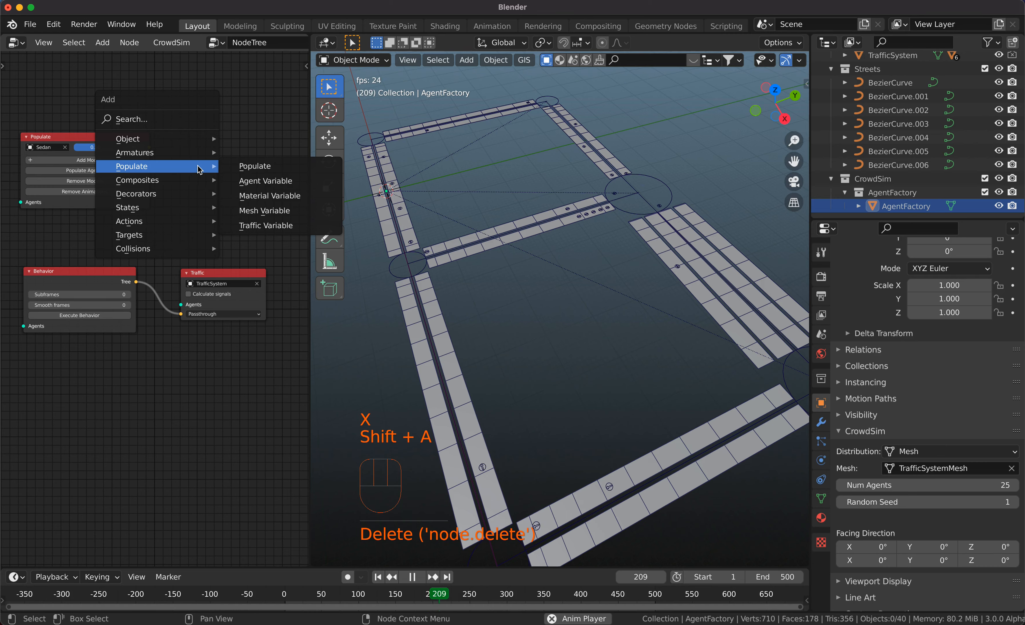
pyautogui.click(265, 225)
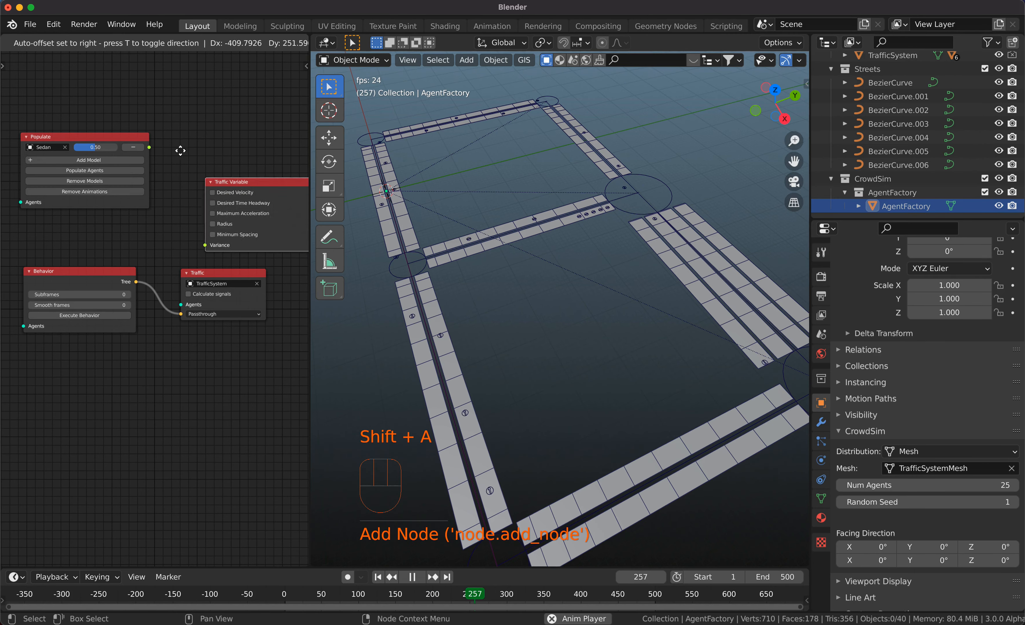
pyautogui.click(174, 134)
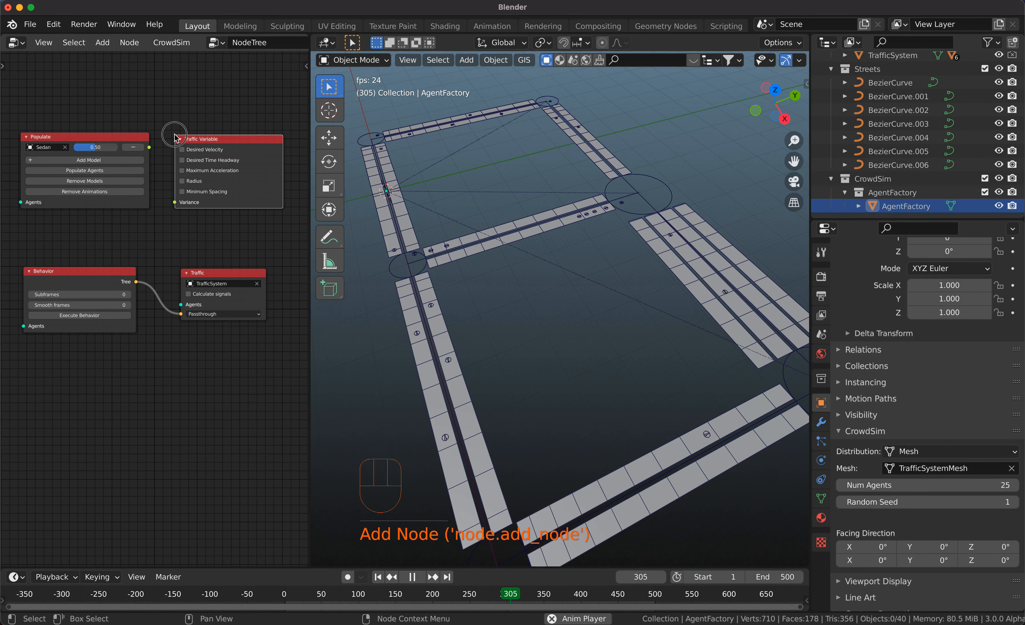
pyautogui.moveTo(150, 148); pyautogui.dragTo(180, 204)
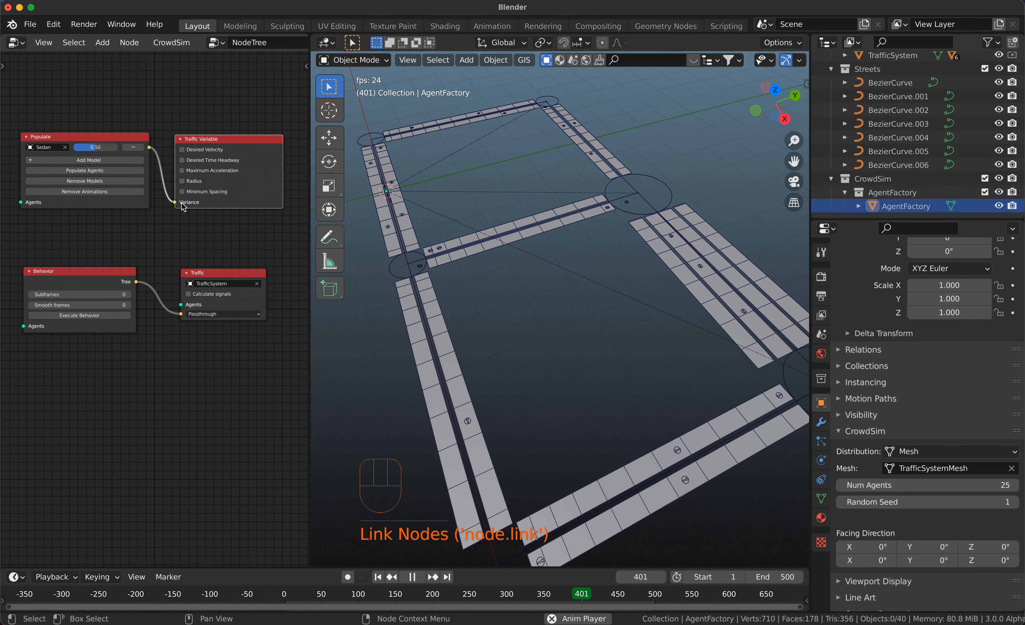
# Populate the agents with the Sedan model and look over the cars on the streets.
pyautogui.click(90, 172)
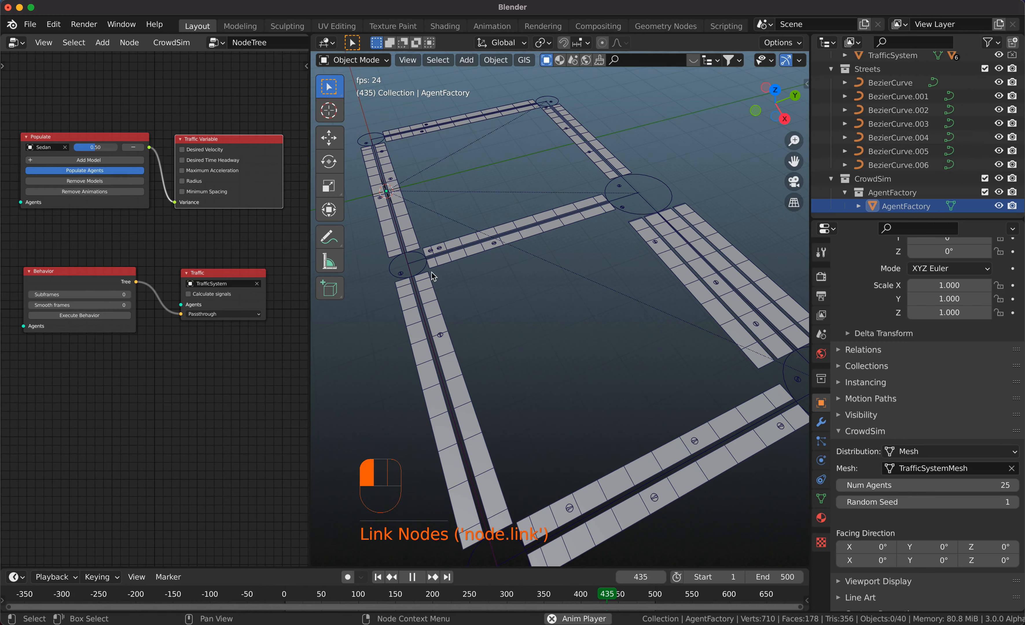
pyautogui.hscroll(3, 502, 309)
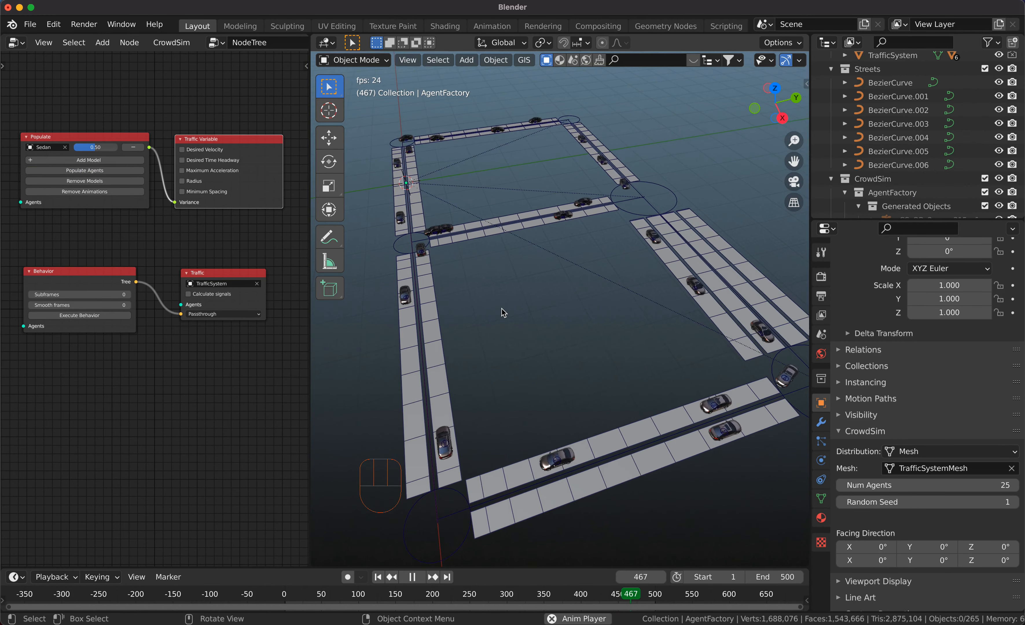
pyautogui.hscroll(3, 503, 312)
# Execute the behavior for the populated sedans and watch them drive around the street network from different angles and distances.
pyautogui.click(96, 316)
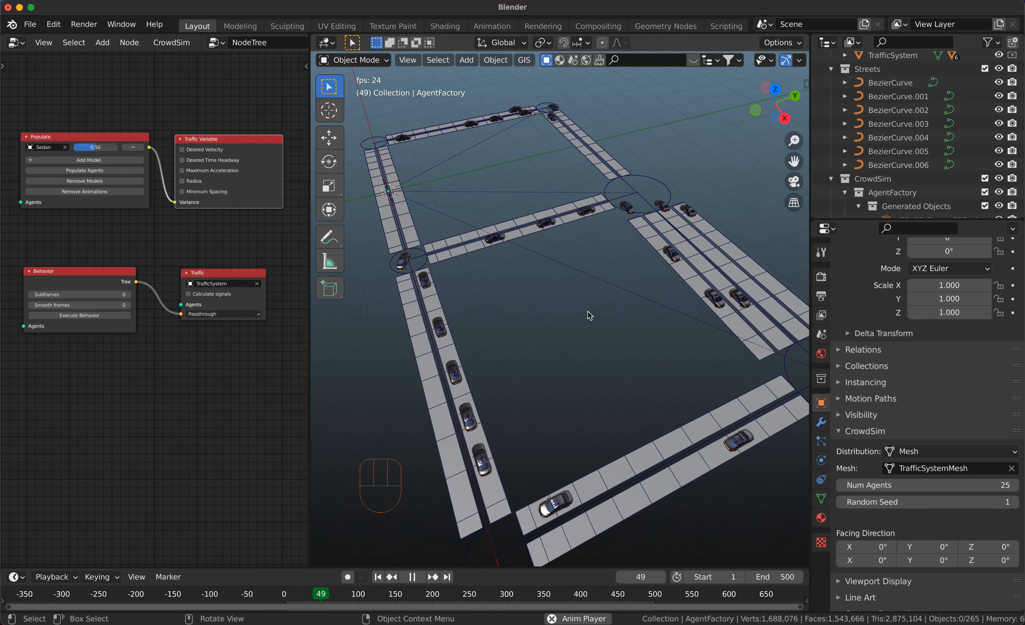
pyautogui.hscroll(3, 588, 312)
pyautogui.scroll(-2, 588, 311)
pyautogui.hscroll(-2, 588, 312)
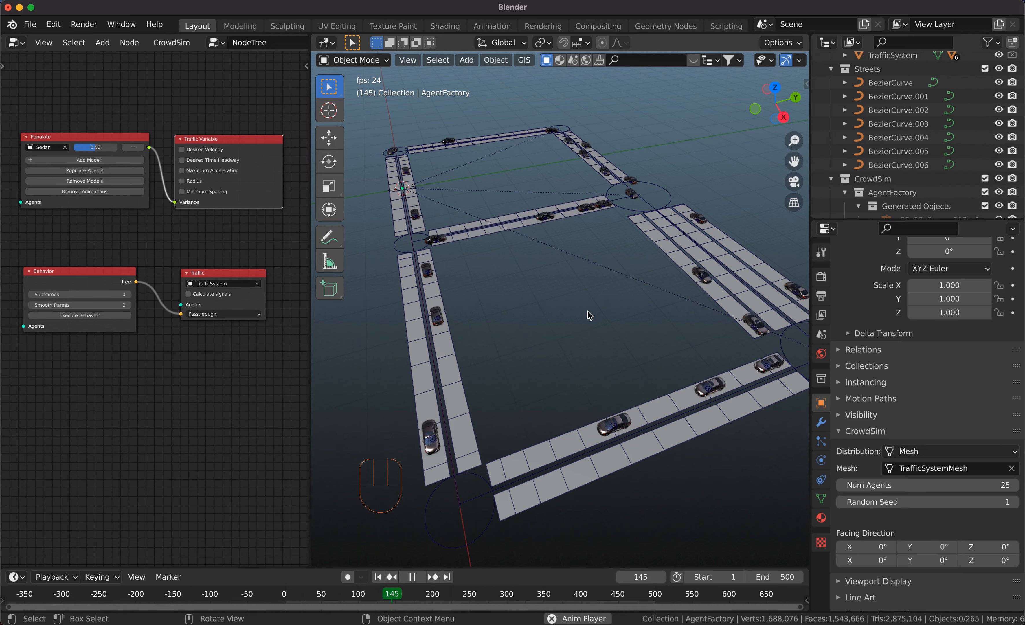
pyautogui.scroll(3, 588, 311)
pyautogui.scroll(-2, 587, 311)
pyautogui.keyDown('super'); pyautogui.scroll(-2, 587, 312); pyautogui.keyUp('super')
pyautogui.keyDown('super'); pyautogui.scroll(2, 588, 311); pyautogui.keyUp('super')
pyautogui.scroll(-3, 588, 311)
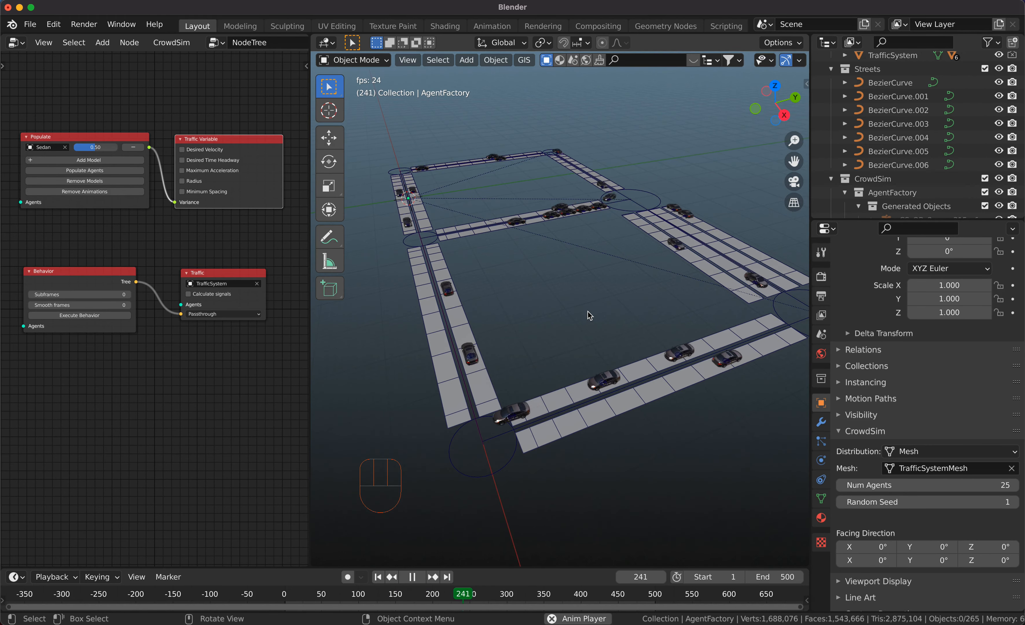
pyautogui.scroll(2, 587, 311)
pyautogui.keyDown('shift'); pyautogui.scroll(2, 588, 312); pyautogui.keyUp('shift')
pyautogui.scroll(2, 588, 311)
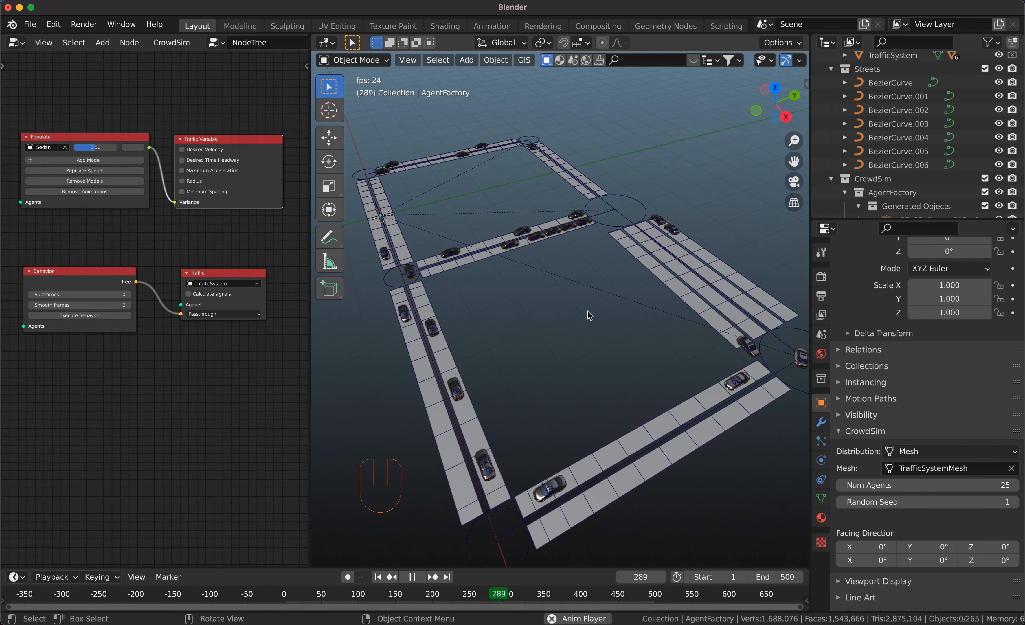